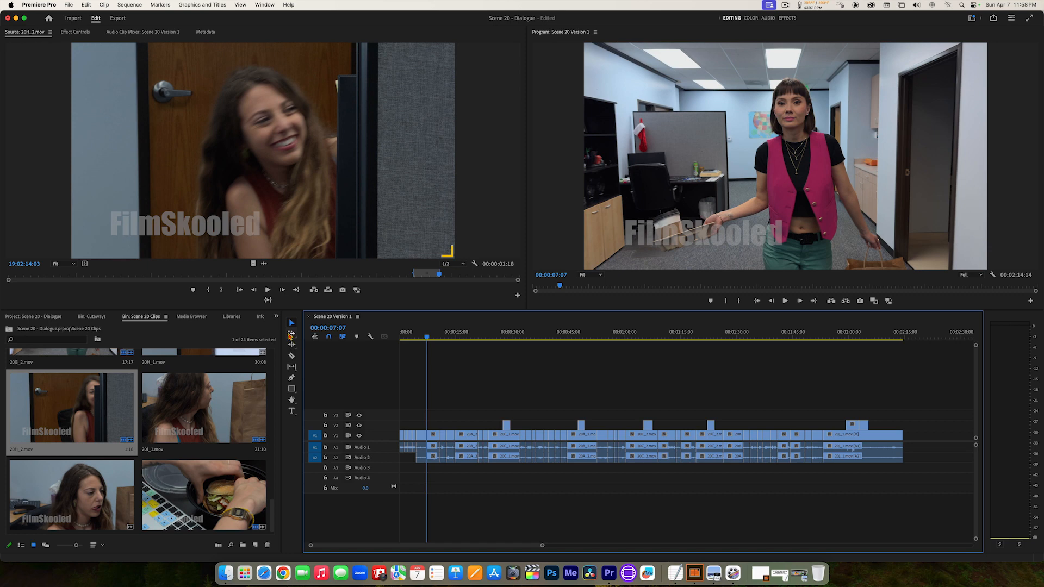
# Select all clips on every track from 00:00:07:07 to the end of the sequence with the Track Select Forward Tool.
pyautogui.click(291, 336)
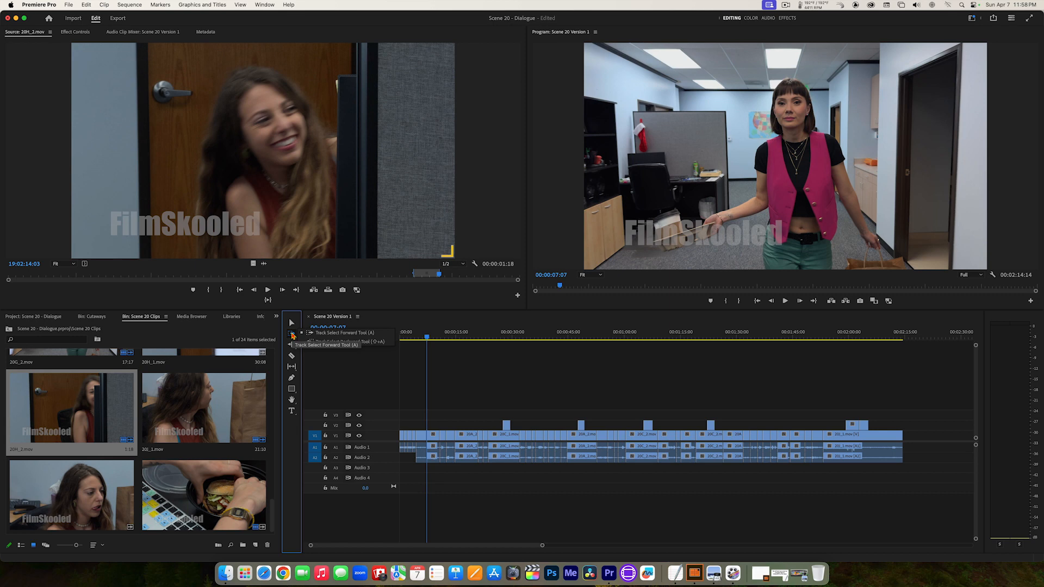
pyautogui.click(292, 336)
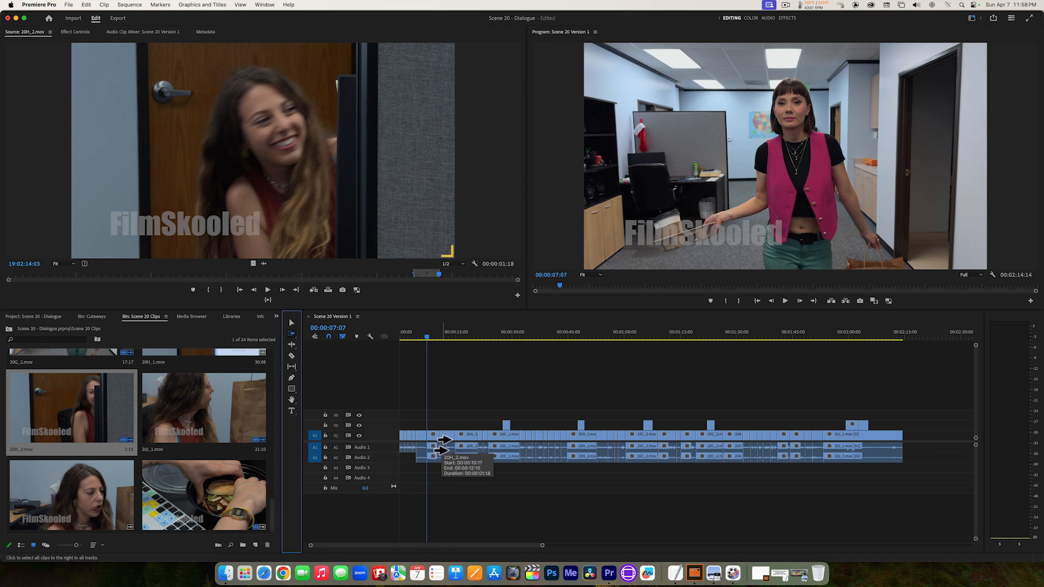
pyautogui.click(442, 444)
pyautogui.click(438, 438)
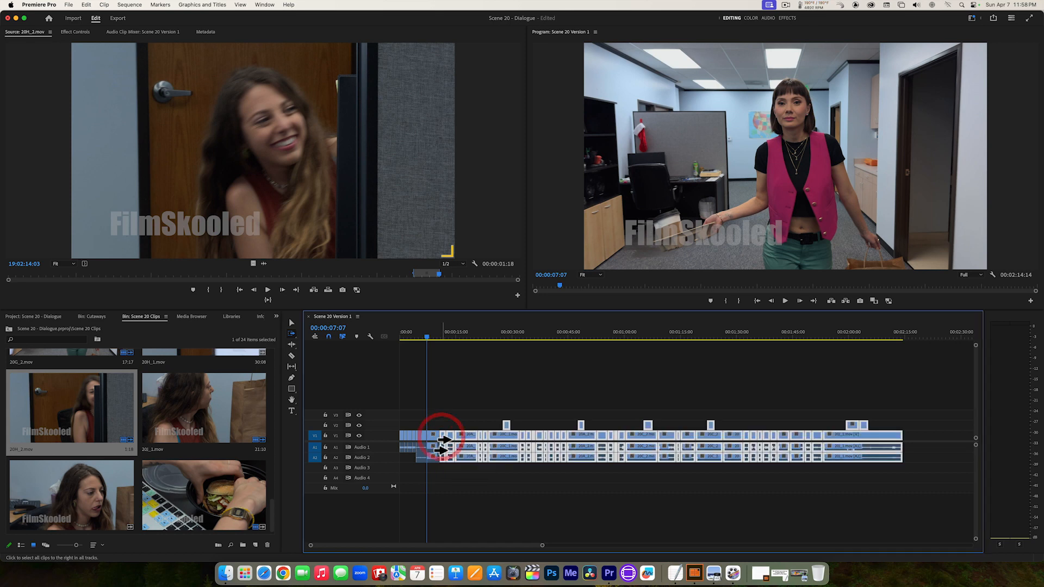
pyautogui.click(433, 441)
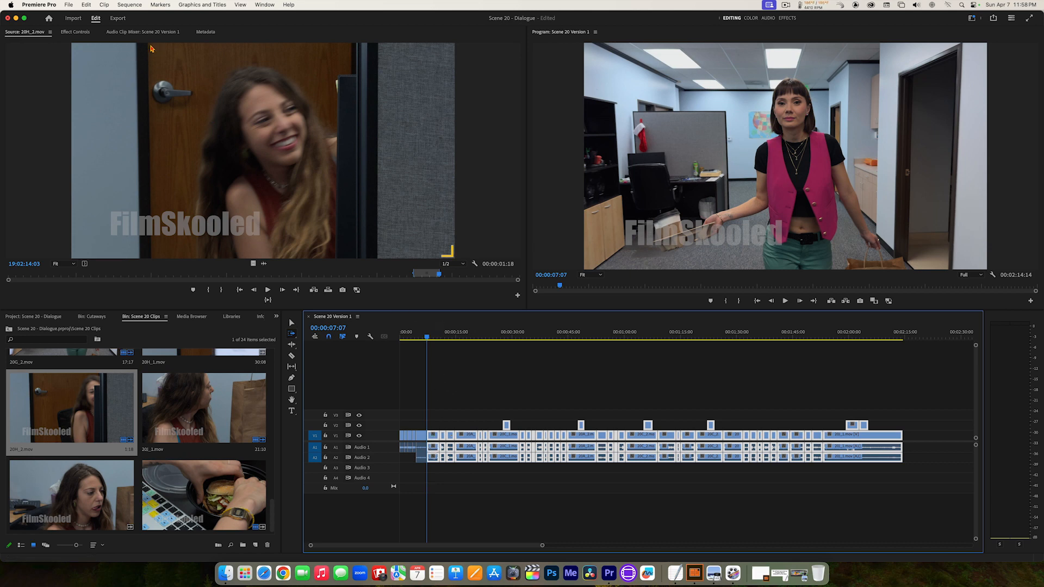
# Adjust the selected clips' audio gain using the Normalize All Peaks option.
pyautogui.click(106, 6)
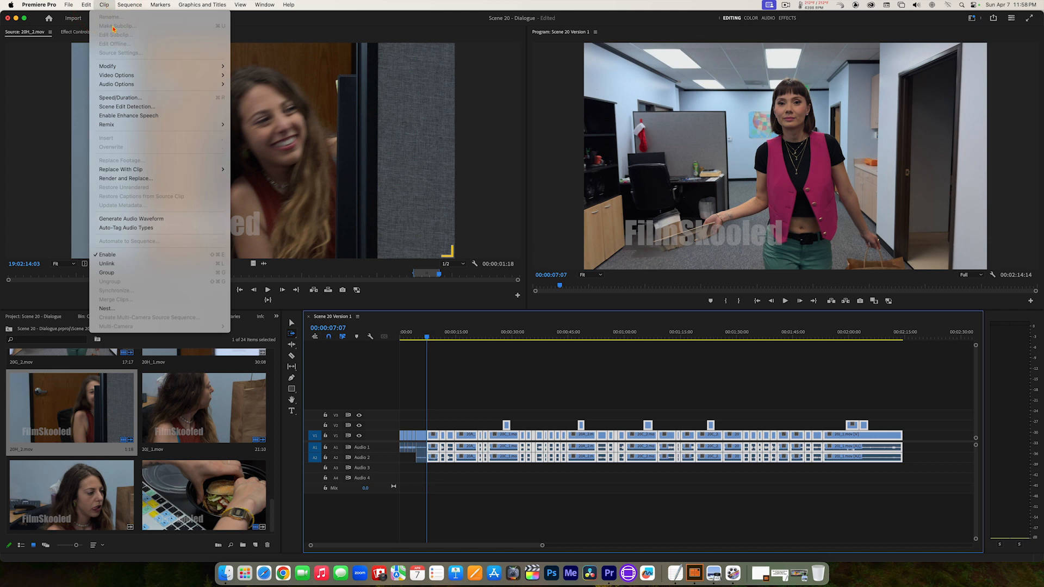
pyautogui.moveTo(183, 84)
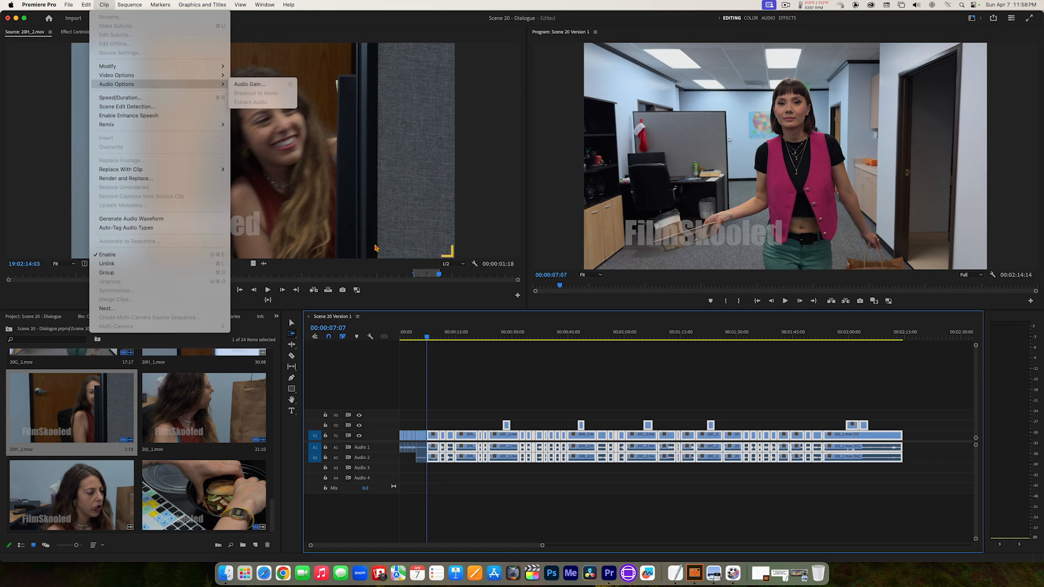
pyautogui.click(431, 438)
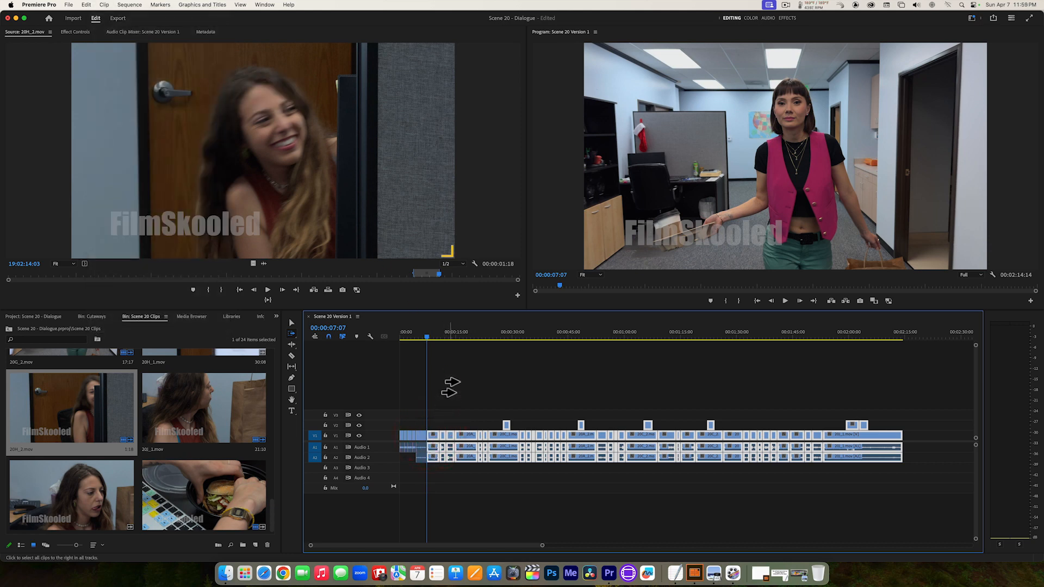
pyautogui.press('g')
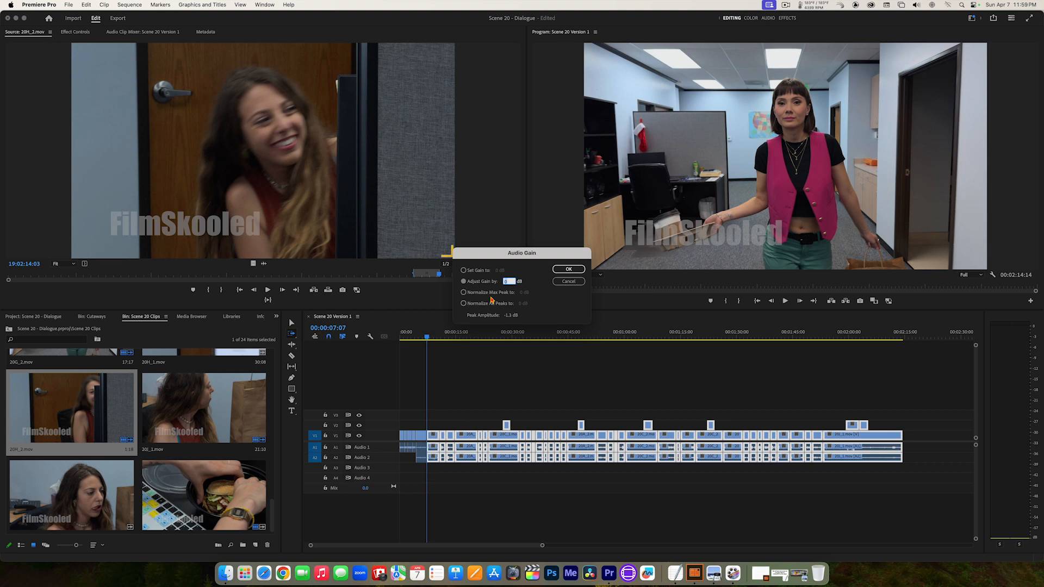
pyautogui.click(464, 304)
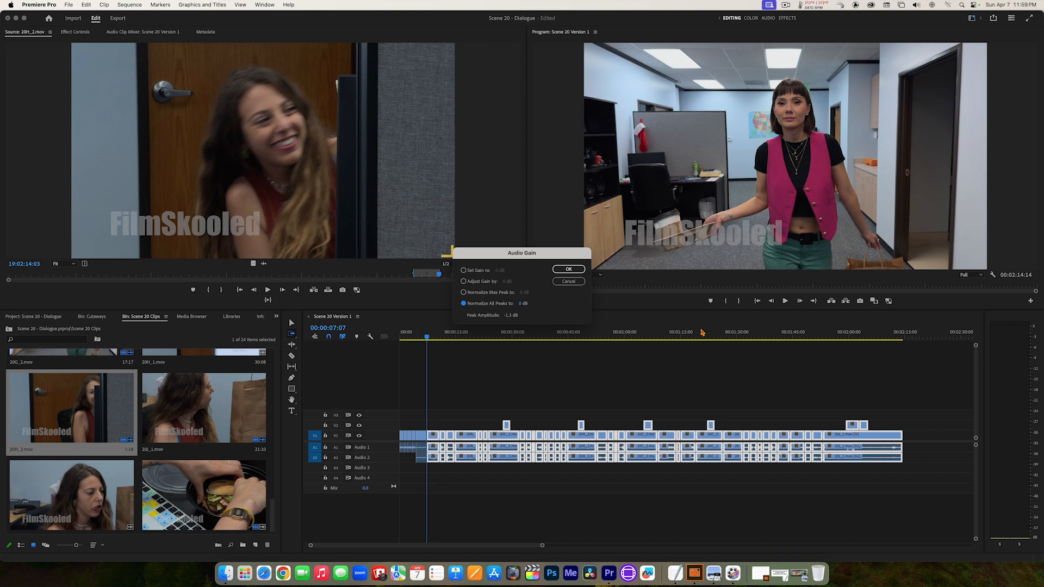
pyautogui.click(523, 304)
pyautogui.press('BackSpace')
pyautogui.click(567, 269)
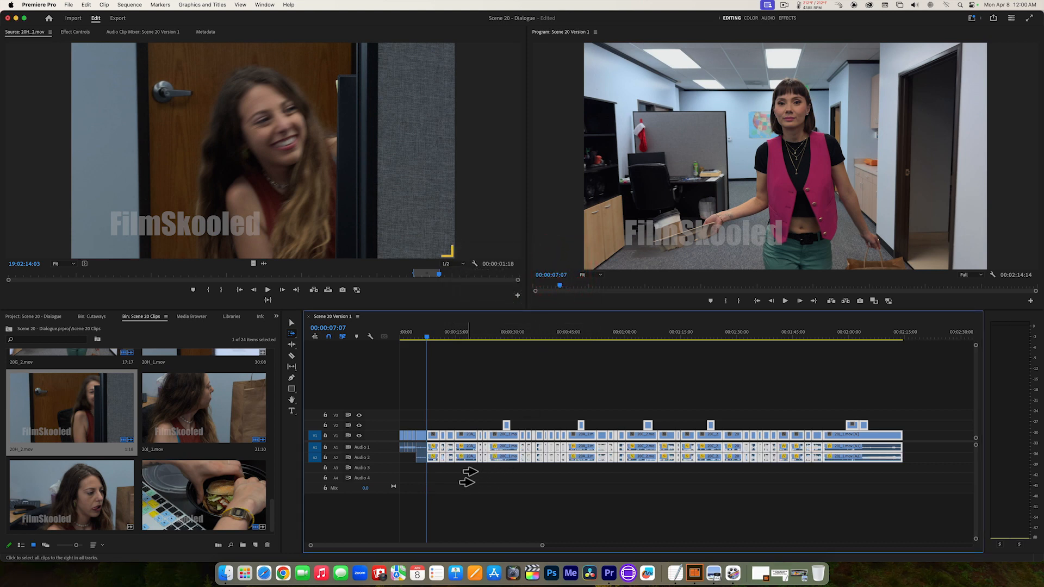
# Return to the Selection tool, play the sequence from 00:00:07:07 to check audio levels, and place the playhead at 00:00:57:09 with nothing selected.
pyautogui.click(292, 322)
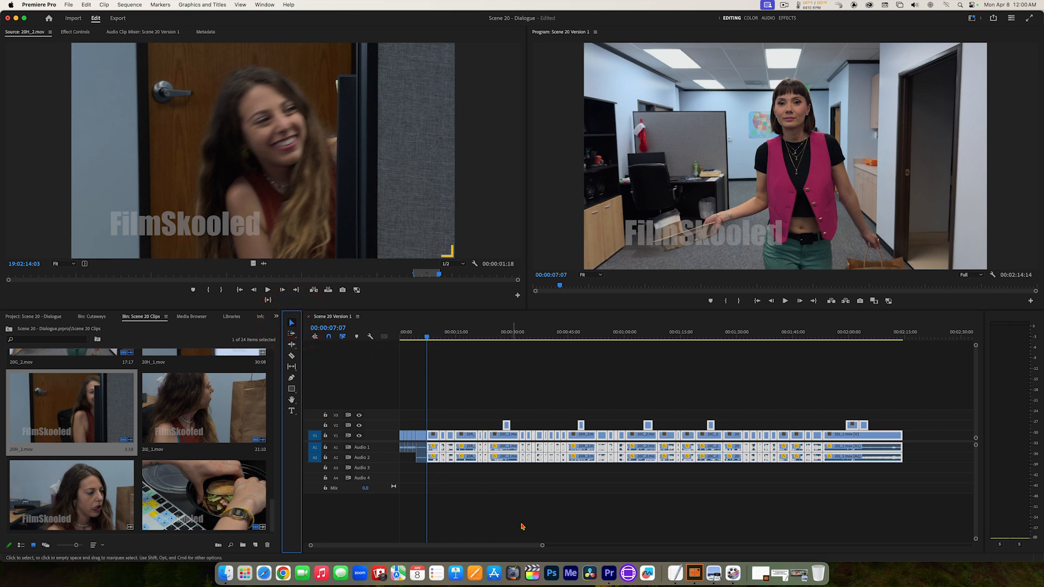
pyautogui.moveTo(545, 546); pyautogui.dragTo(537, 546)
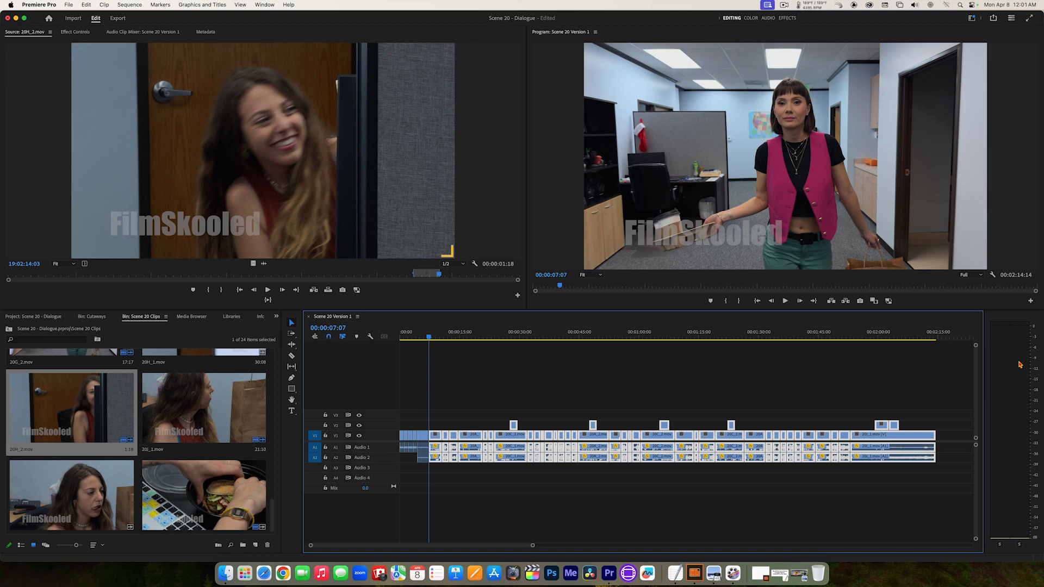
pyautogui.press('space')
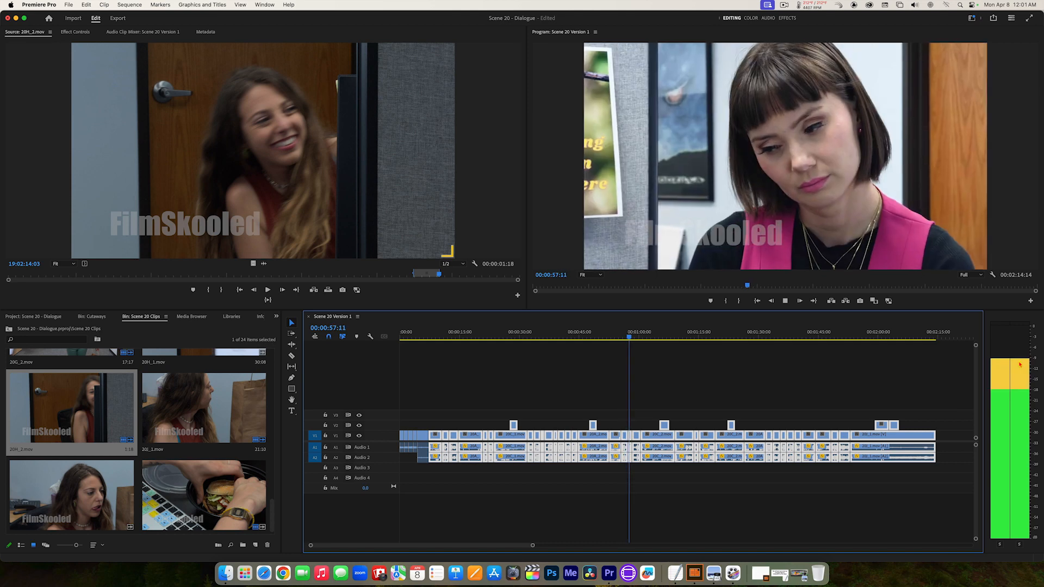
pyautogui.press('space')
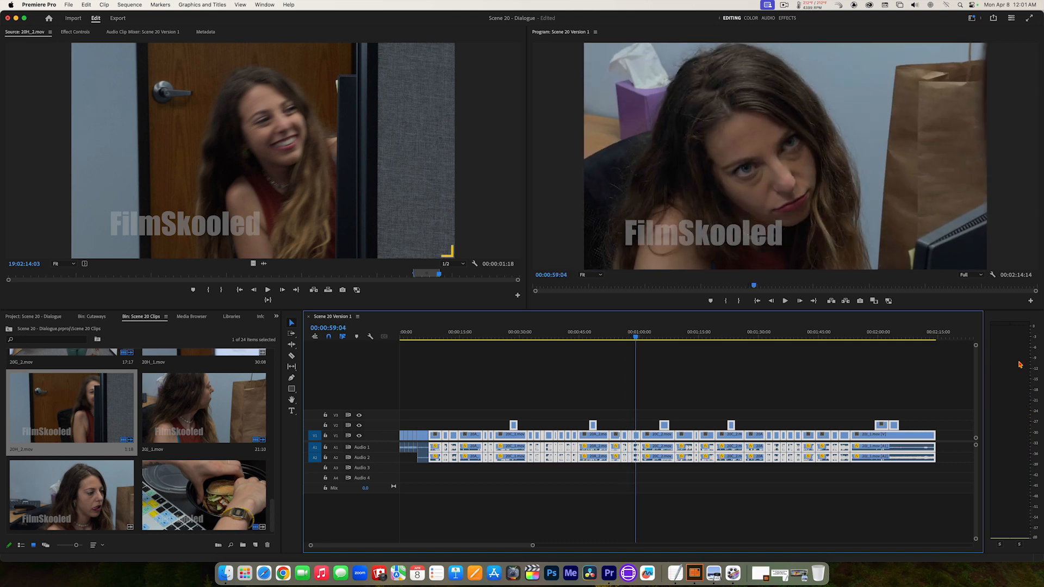
pyautogui.click(629, 337)
pyautogui.click(629, 338)
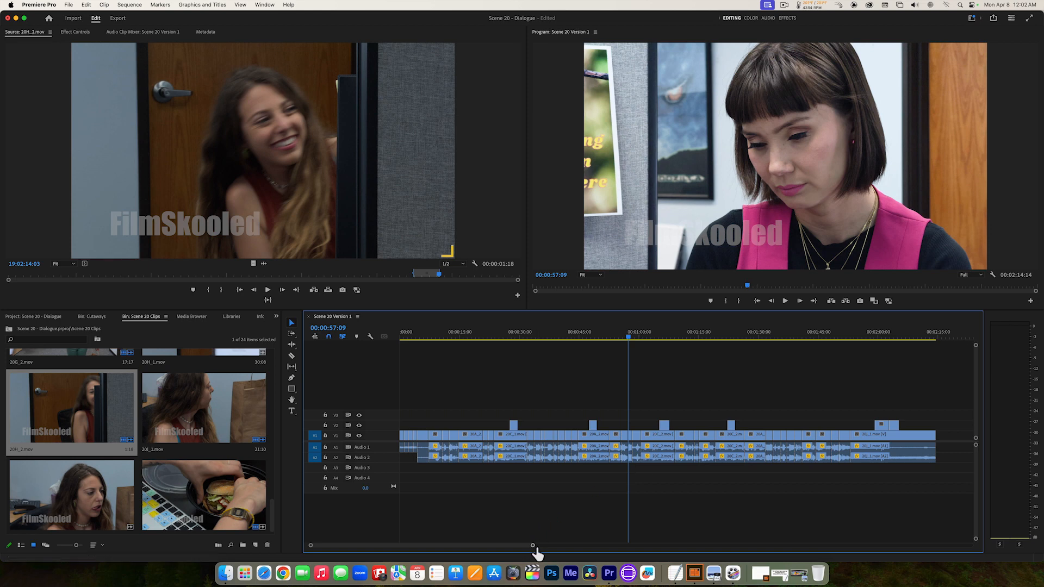
# Replay the short clip around 00:00:57:17 up close to listen for its amplified background noise.
pyautogui.moveTo(536, 548); pyautogui.dragTo(434, 549)
pyautogui.press('space')
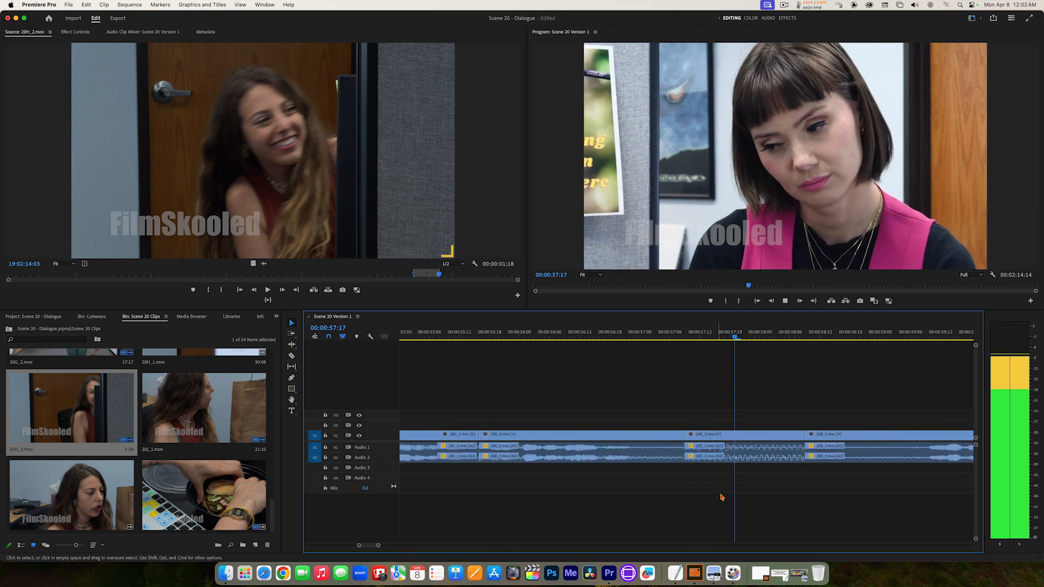
pyautogui.press('space')
pyautogui.moveTo(740, 331); pyautogui.dragTo(683, 334)
pyautogui.press('space')
pyautogui.click(736, 332)
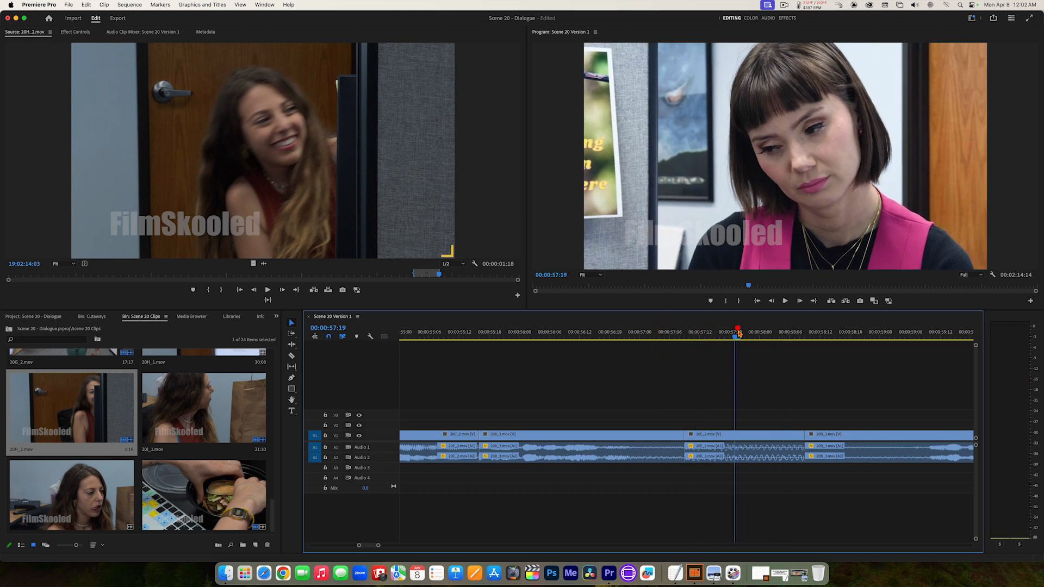
# Override the normalized audio gain of the short clip at 00:00:57:19 using the Set Gain option.
pyautogui.click(757, 435)
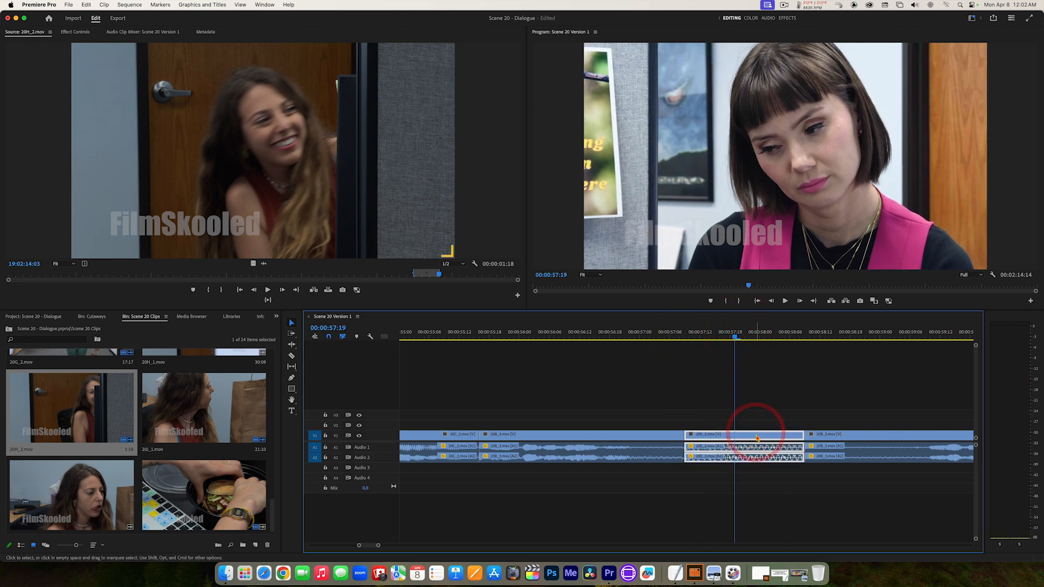
pyautogui.press('g')
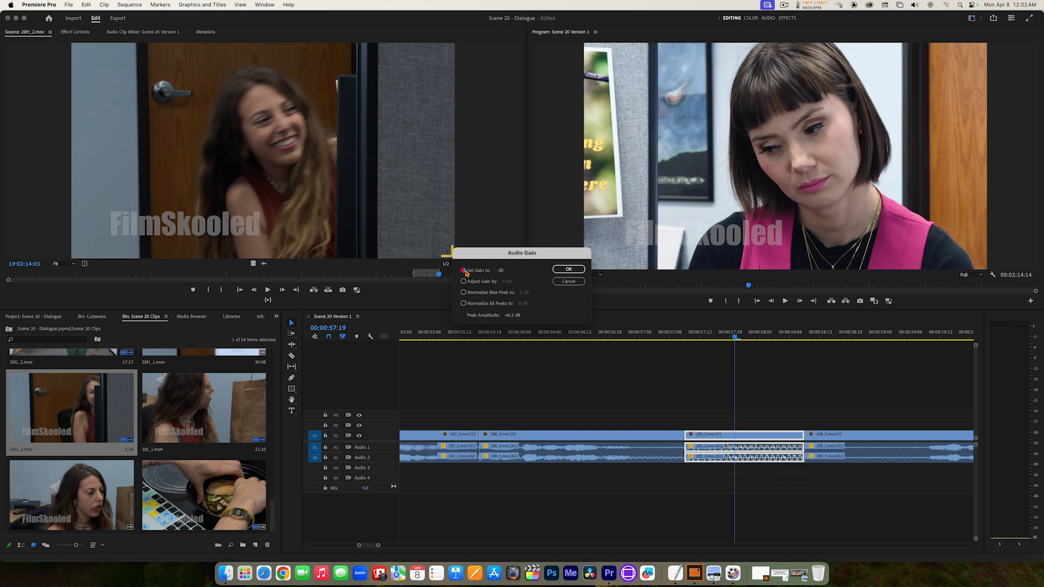
pyautogui.click(464, 271)
pyautogui.click(502, 270)
pyautogui.click(517, 274)
pyautogui.click(556, 271)
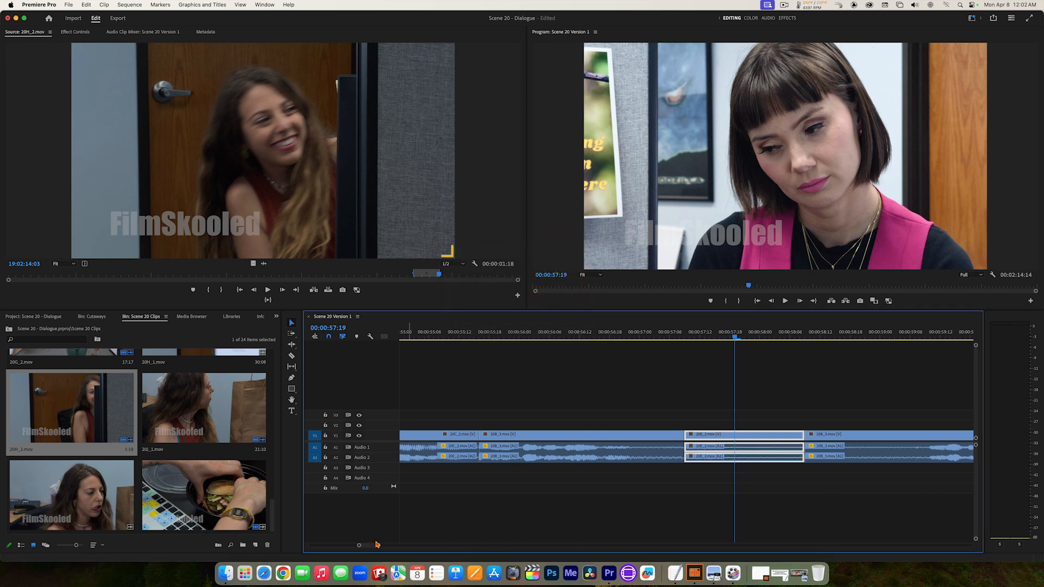
# Play the sequence from 00:00:57:19 through to its end to check the remaining dialogue levels.
pyautogui.moveTo(380, 546); pyautogui.dragTo(481, 546)
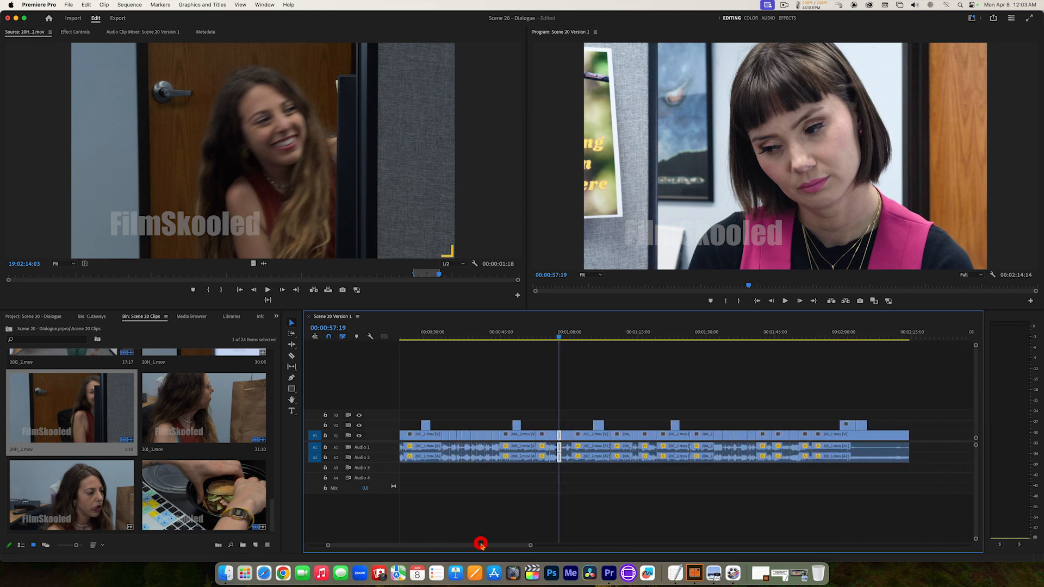
pyautogui.press('space')
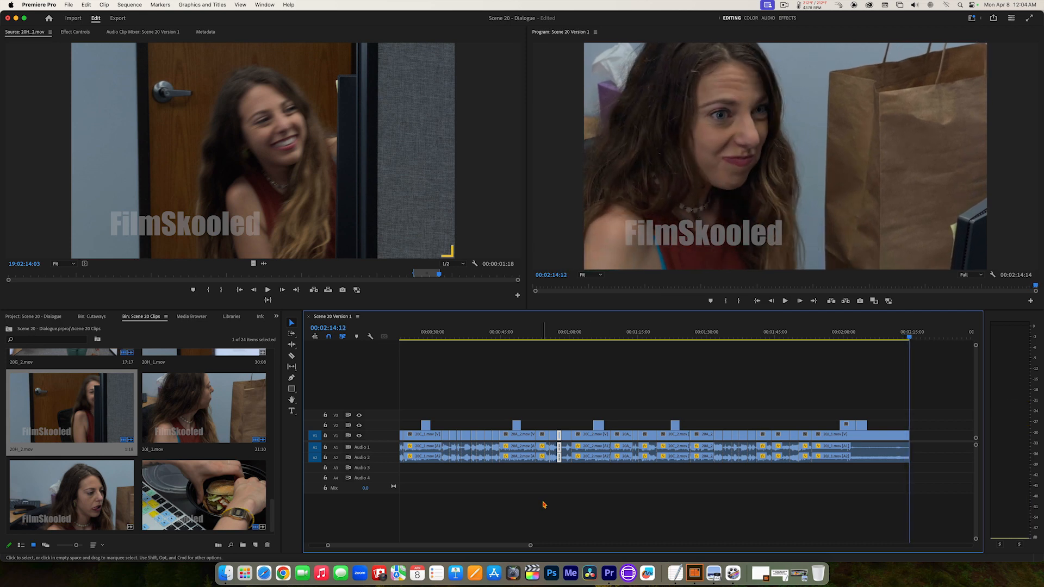
# Increase the heights of the Audio 1 and Audio 2 tracks in the closing part of the sequence.
pyautogui.moveTo(532, 546); pyautogui.dragTo(466, 546)
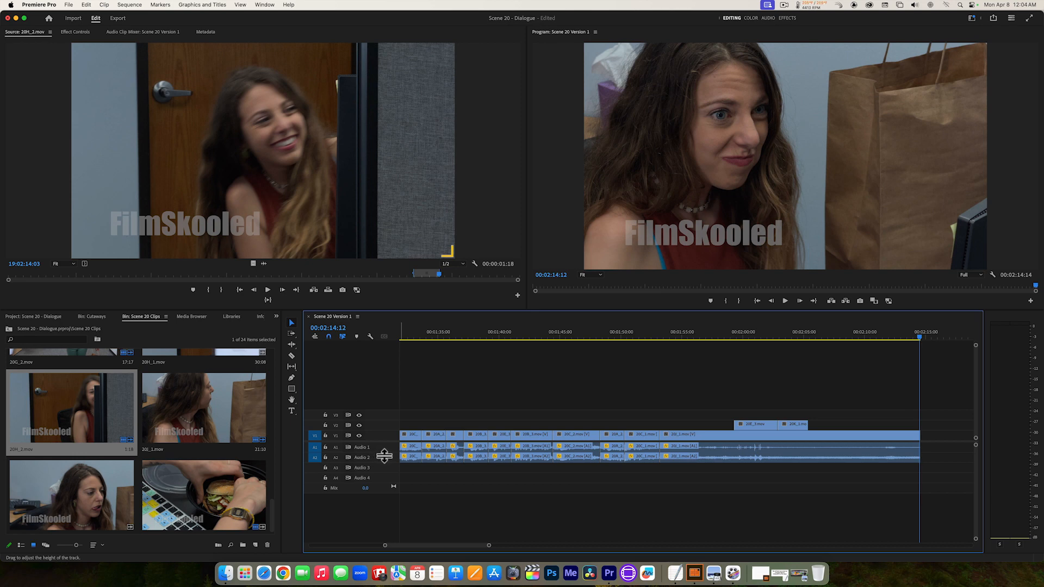
pyautogui.moveTo(384, 457); pyautogui.dragTo(386, 479)
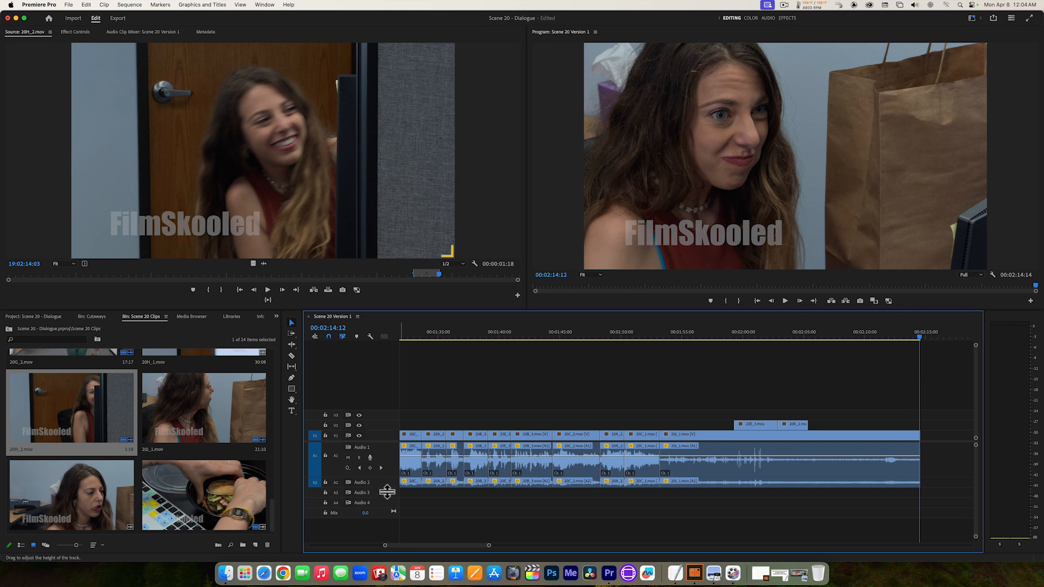
pyautogui.moveTo(386, 492); pyautogui.dragTo(388, 512)
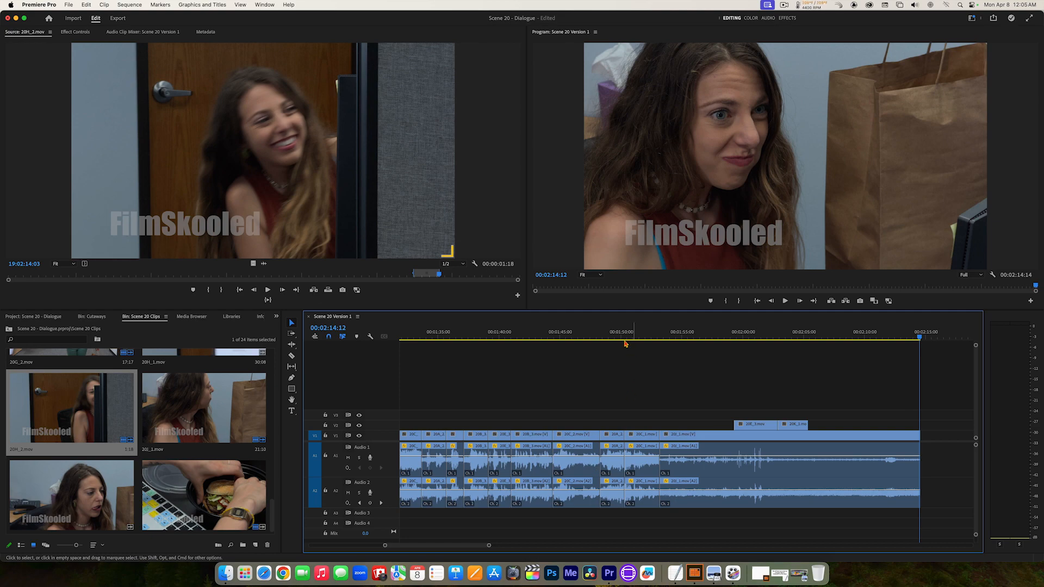
# Play the dialogue from 00:01:44:10 to compare clip volumes, and return the playhead to 00:01:50:07.
pyautogui.moveTo(600, 335); pyautogui.dragTo(553, 334)
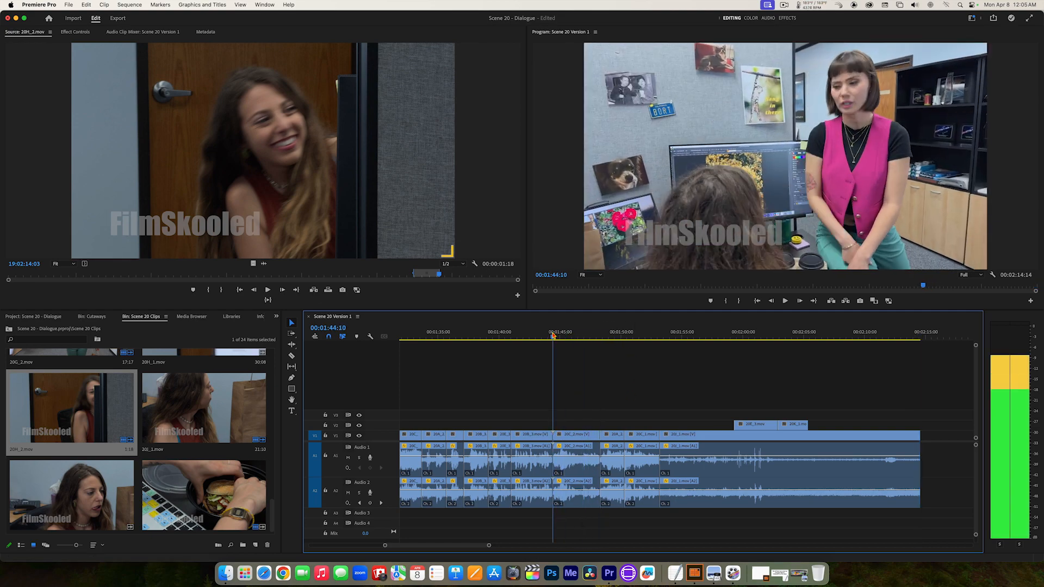
pyautogui.press('space')
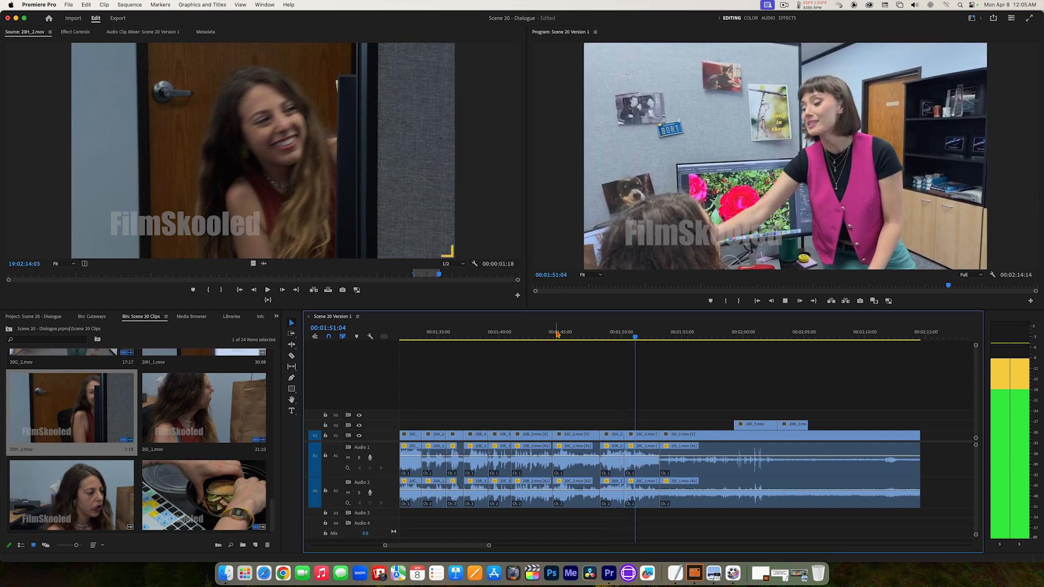
pyautogui.press('space')
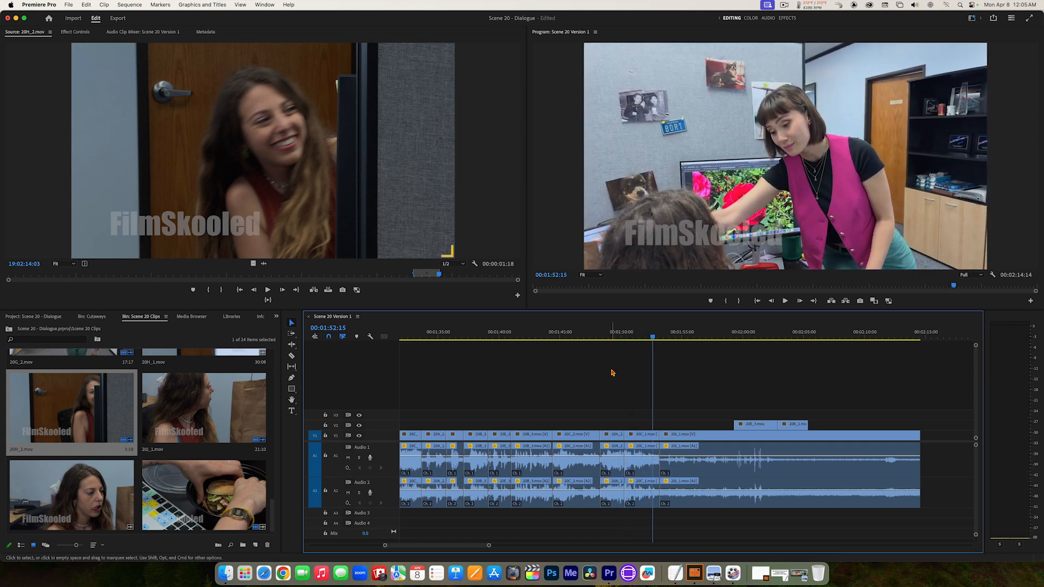
pyautogui.moveTo(643, 334)
pyautogui.mouseDown()
pyautogui.moveTo(625, 336)
pyautogui.moveTo(628, 345)
pyautogui.mouseUp()
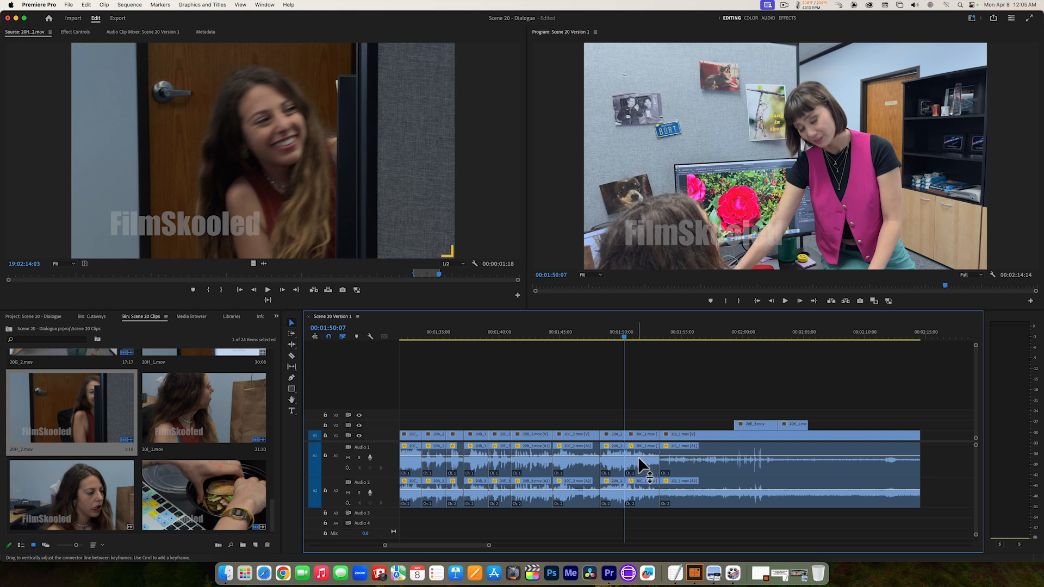
# Lower the volume of the clip starting at 00:01:50:07 on both audio tracks and replay it from just before the cut.
pyautogui.moveTo(638, 458); pyautogui.dragTo(638, 461)
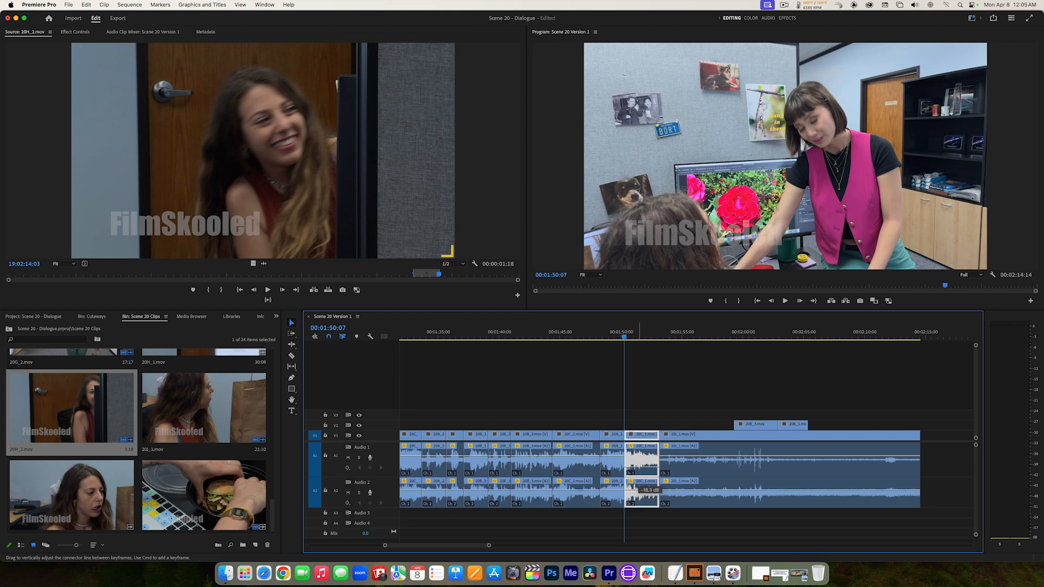
pyautogui.moveTo(618, 337); pyautogui.dragTo(601, 337)
pyautogui.press('space')
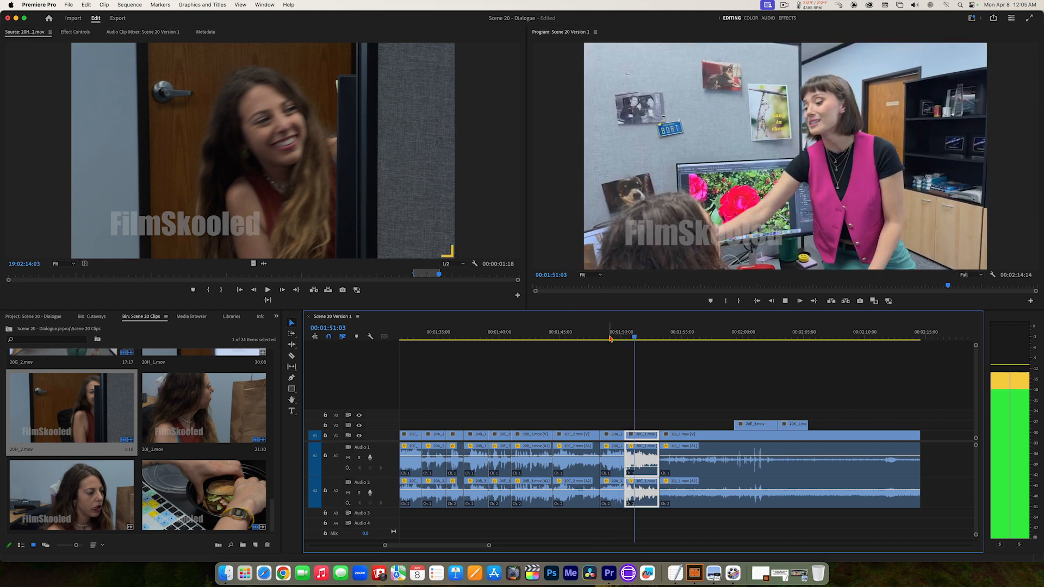
pyautogui.press('space')
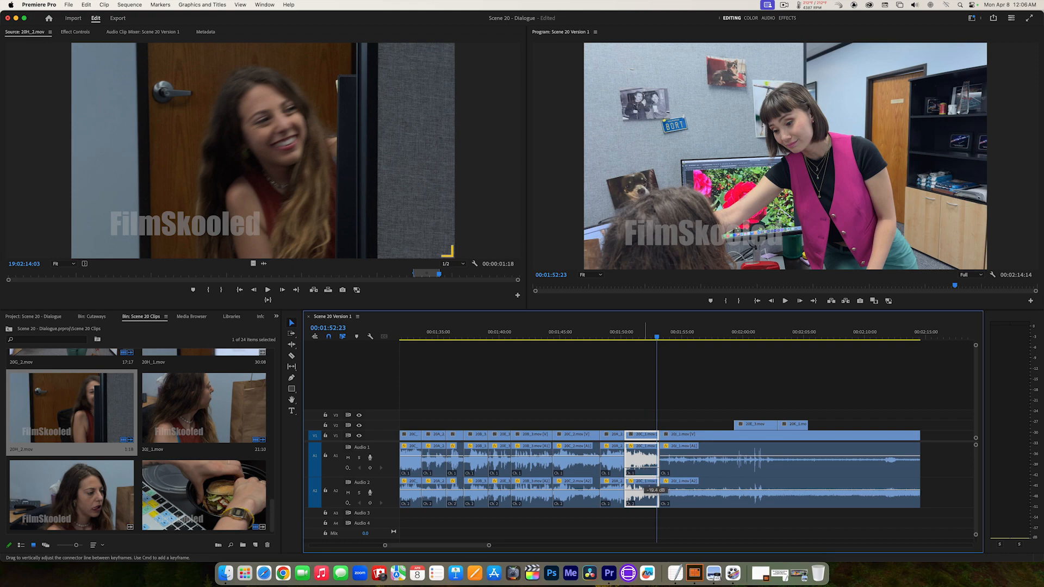
# Readjust the volume level of the selected clip on both audio tracks and replay the cut from 00:01:48:07.
pyautogui.moveTo(644, 466); pyautogui.dragTo(646, 487)
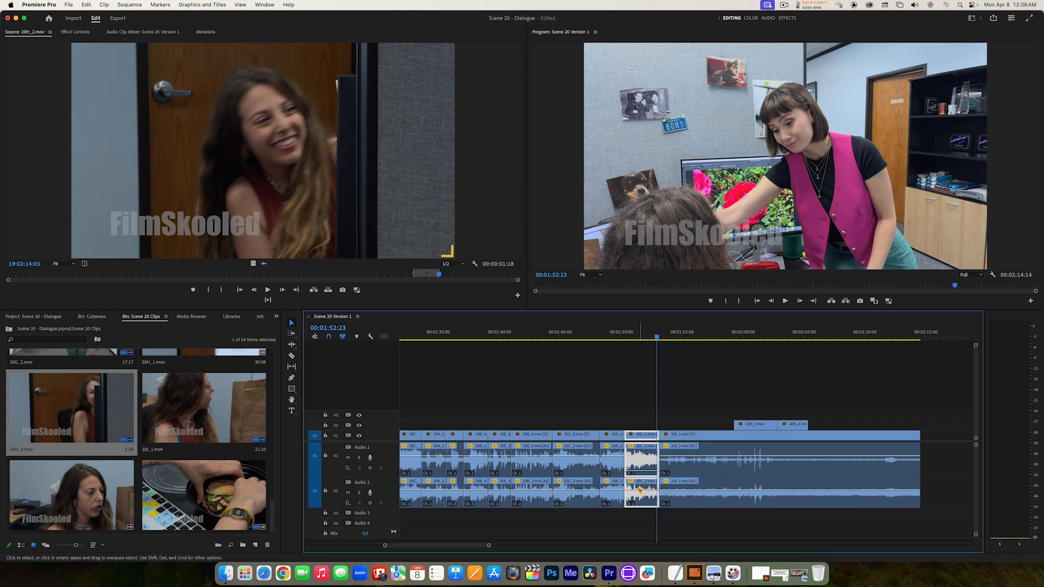
pyautogui.click(601, 338)
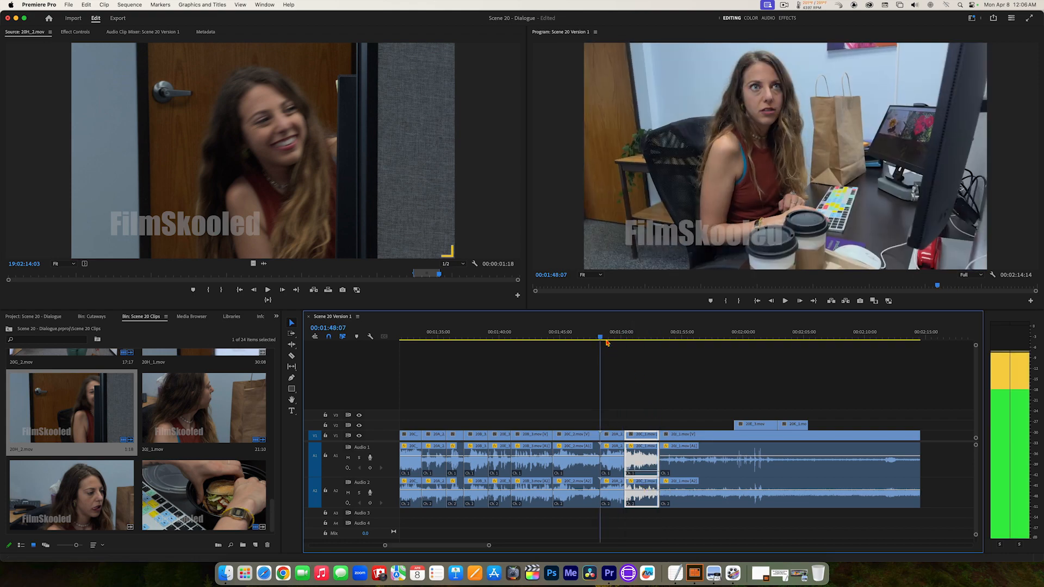
pyautogui.press('space')
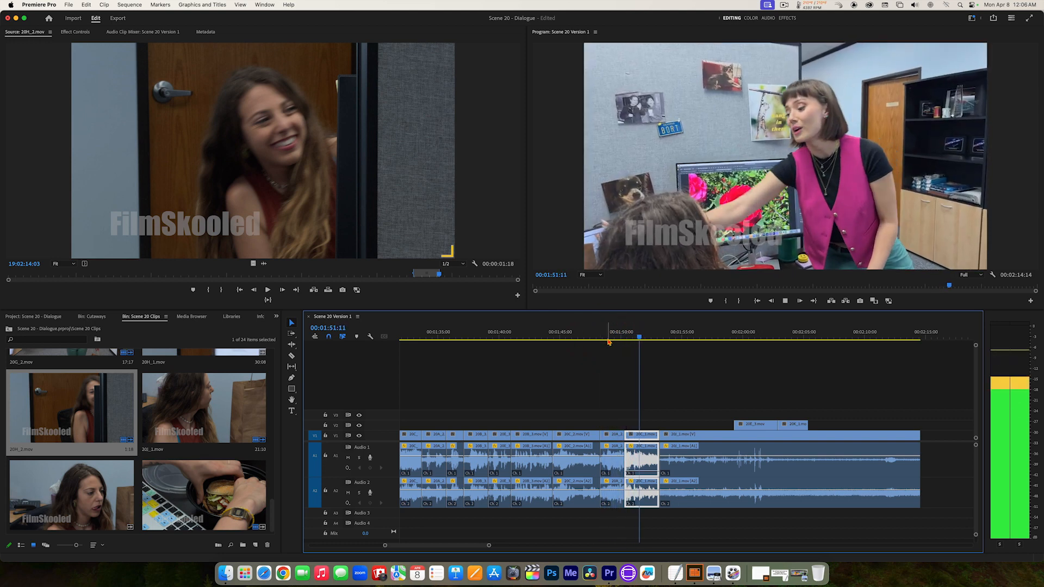
# Turn down the Audio 2 volume of the clip starting at 00:01:48:07 and replay it past the following cut.
pyautogui.press('space')
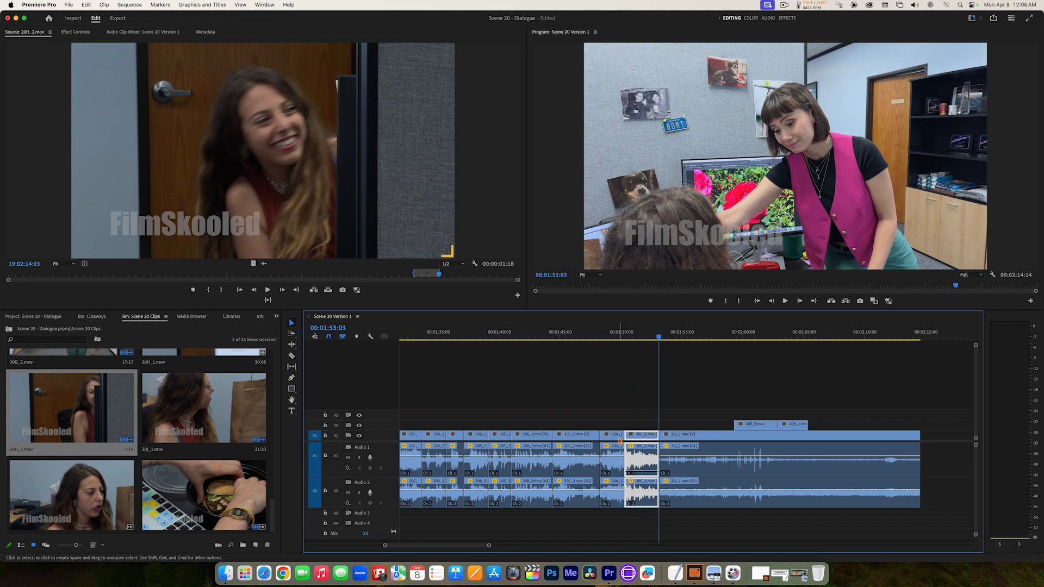
pyautogui.click(601, 337)
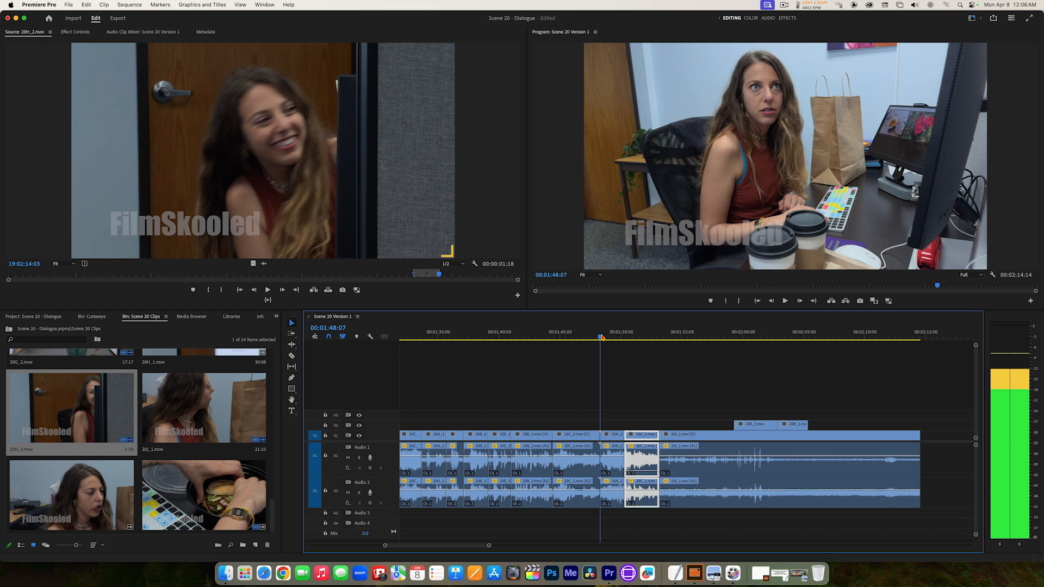
pyautogui.click(602, 335)
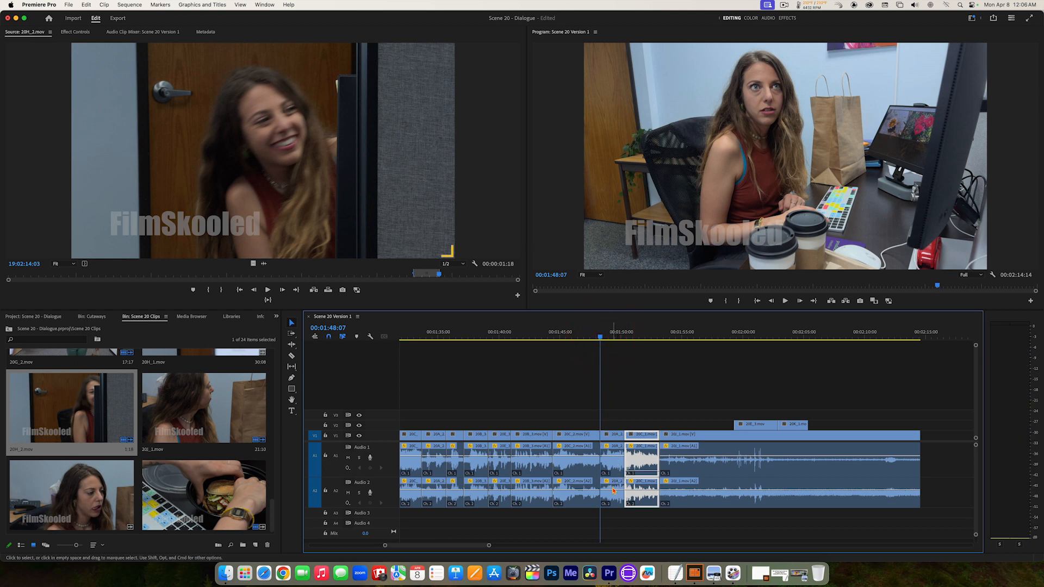
pyautogui.moveTo(615, 493); pyautogui.dragTo(614, 494)
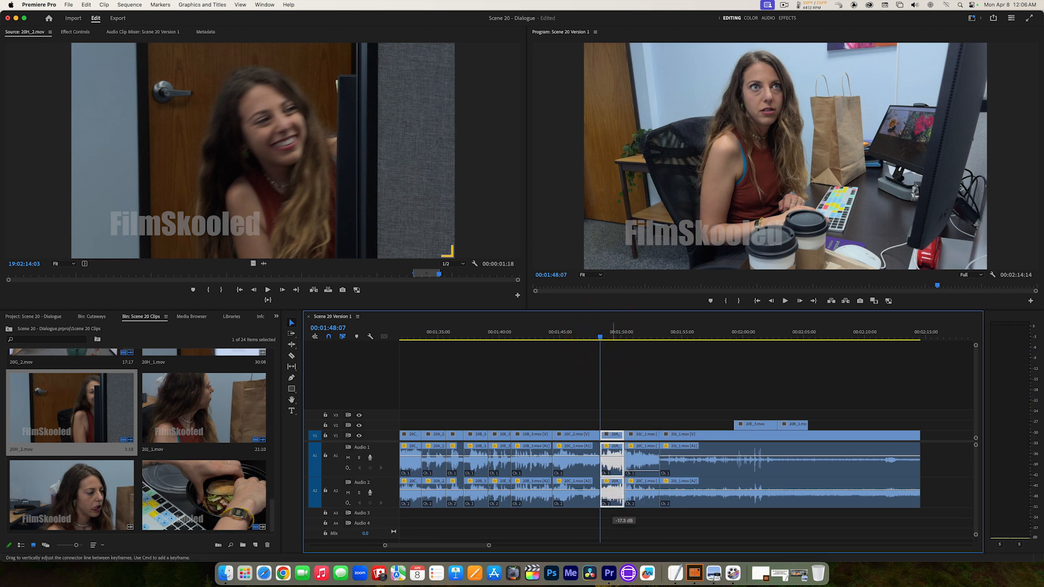
pyautogui.press('space')
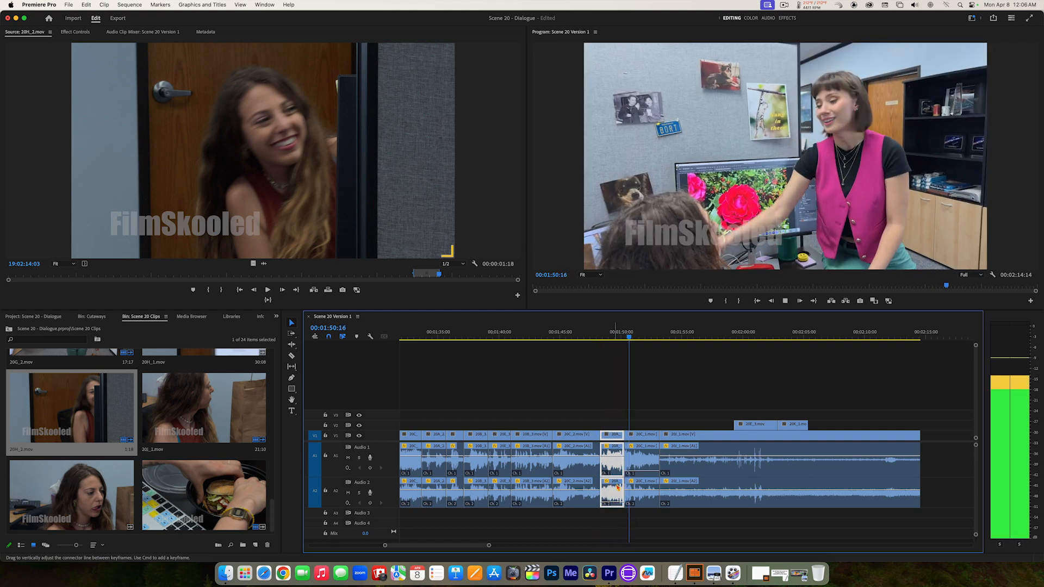
pyautogui.press('space')
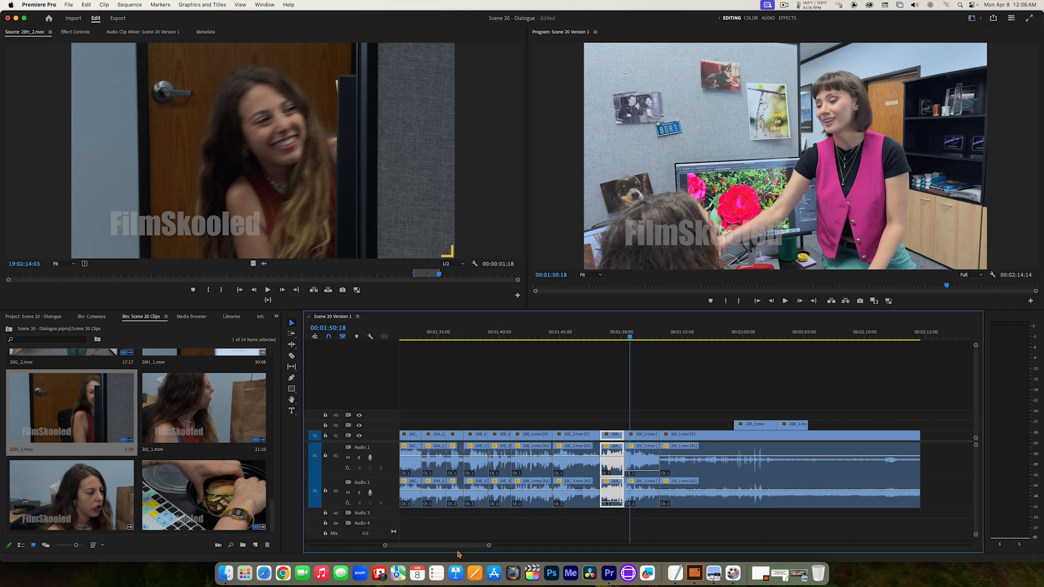
# Play the opening dialogue from 00:00:04:11, silence Audio 1 of the clip at 00:00:10:07, and replay that clip from near its start.
pyautogui.moveTo(451, 549); pyautogui.dragTo(373, 551)
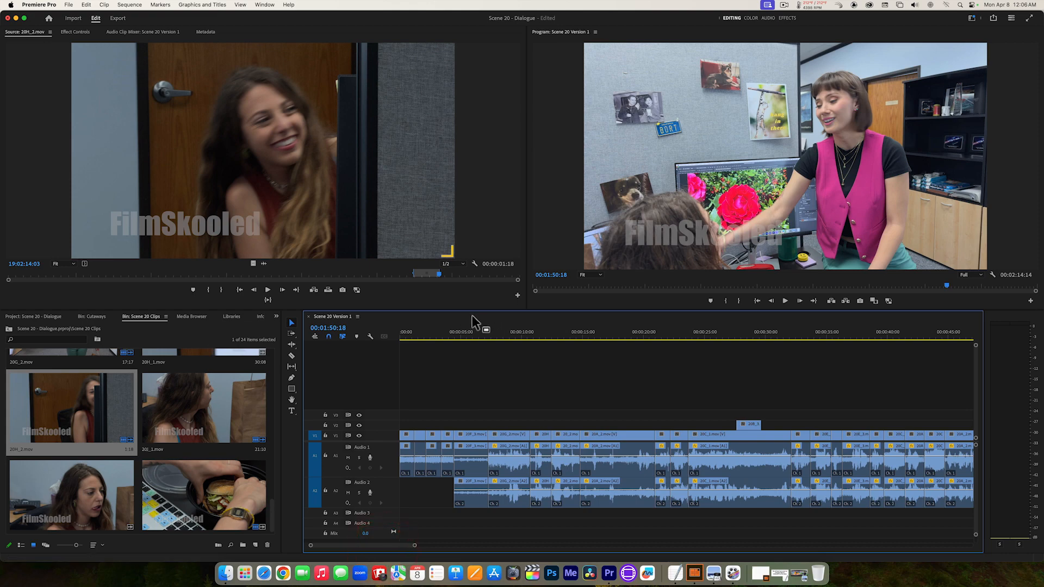
pyautogui.moveTo(472, 332); pyautogui.dragTo(457, 333)
pyautogui.click(455, 333)
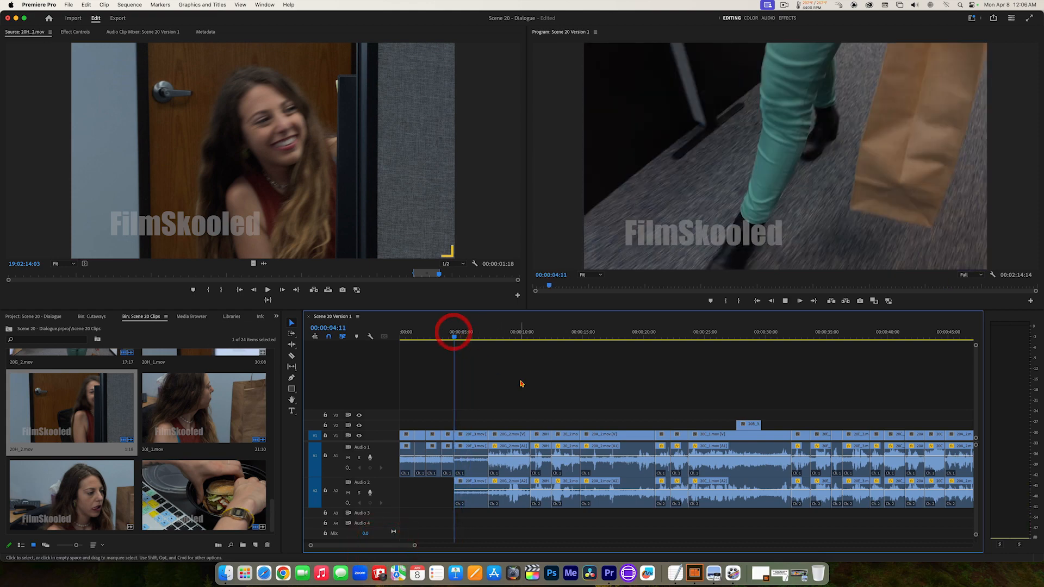
pyautogui.press('space')
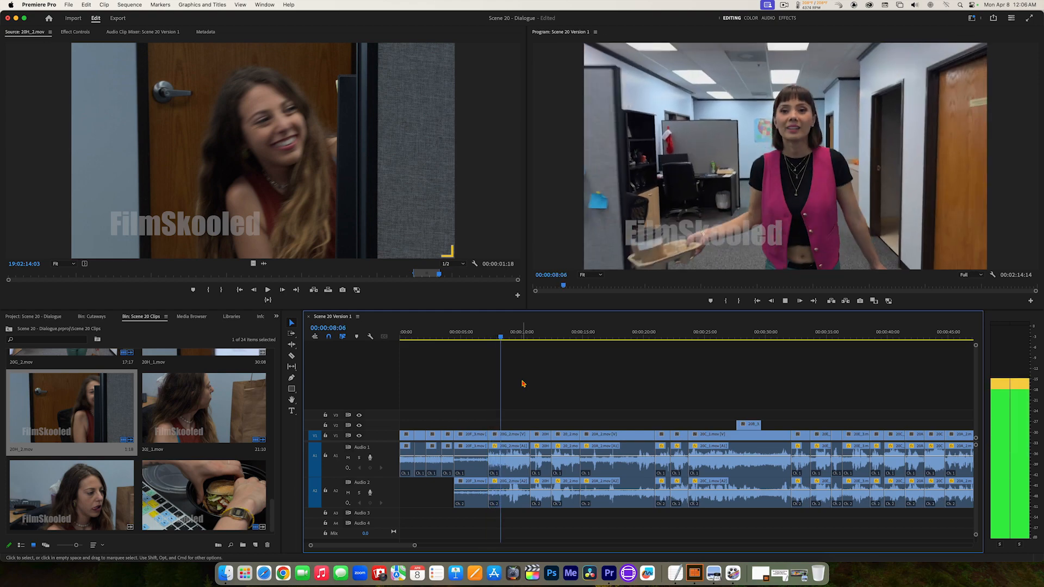
pyautogui.press('space')
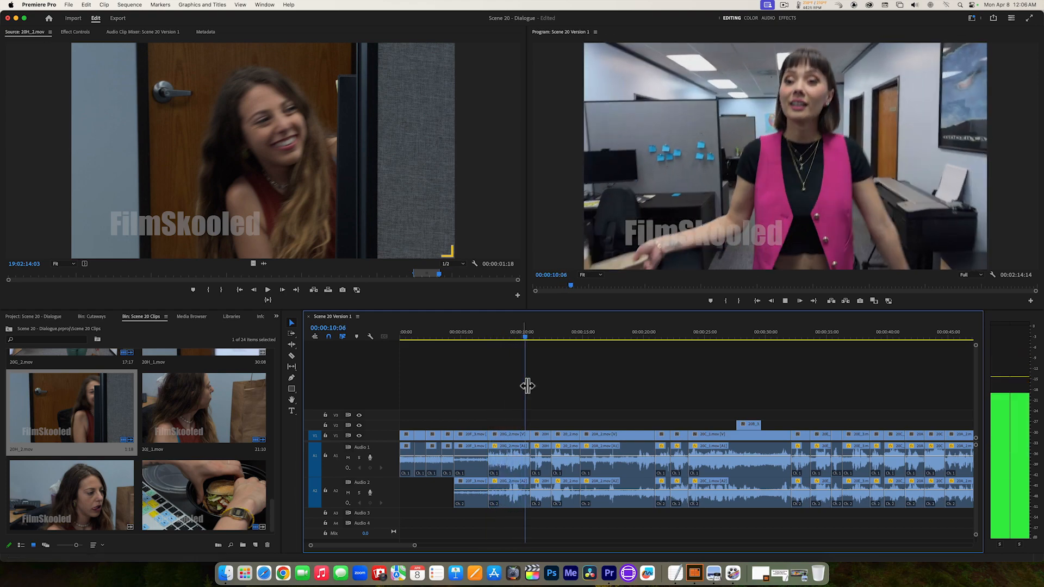
pyautogui.moveTo(516, 456); pyautogui.dragTo(516, 489)
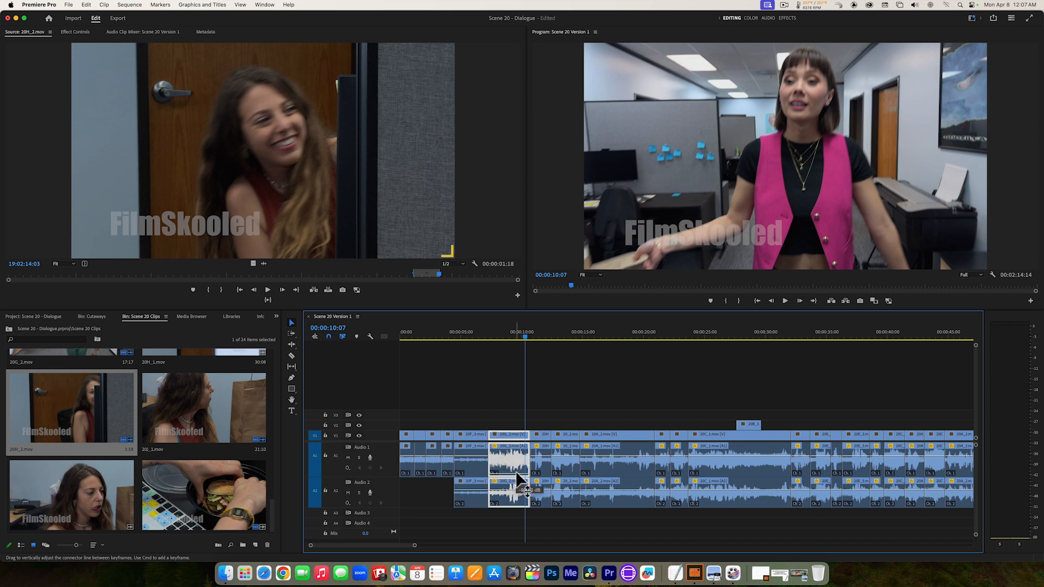
pyautogui.click(490, 337)
pyautogui.press('space')
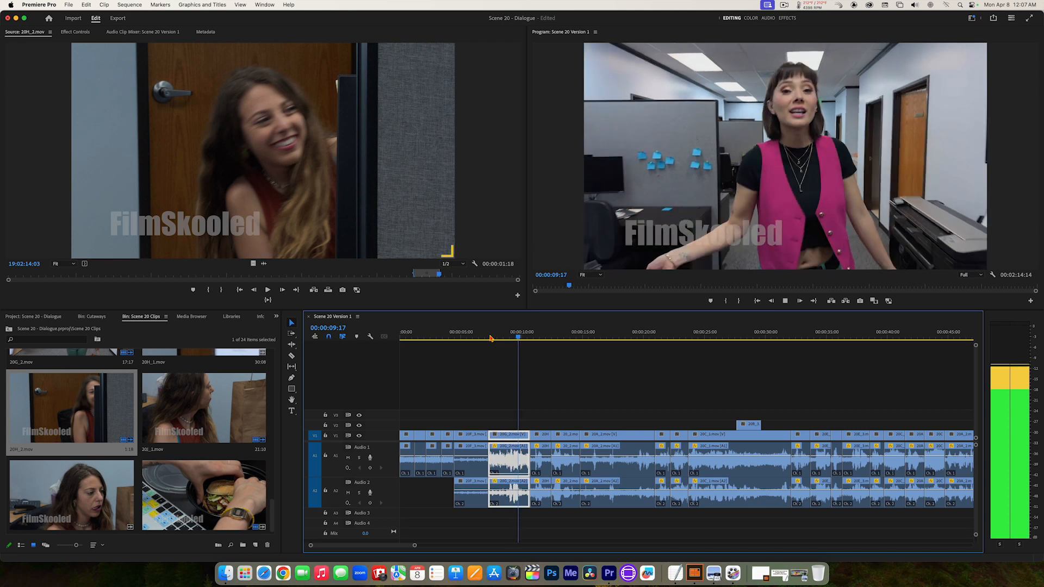
pyautogui.press('space')
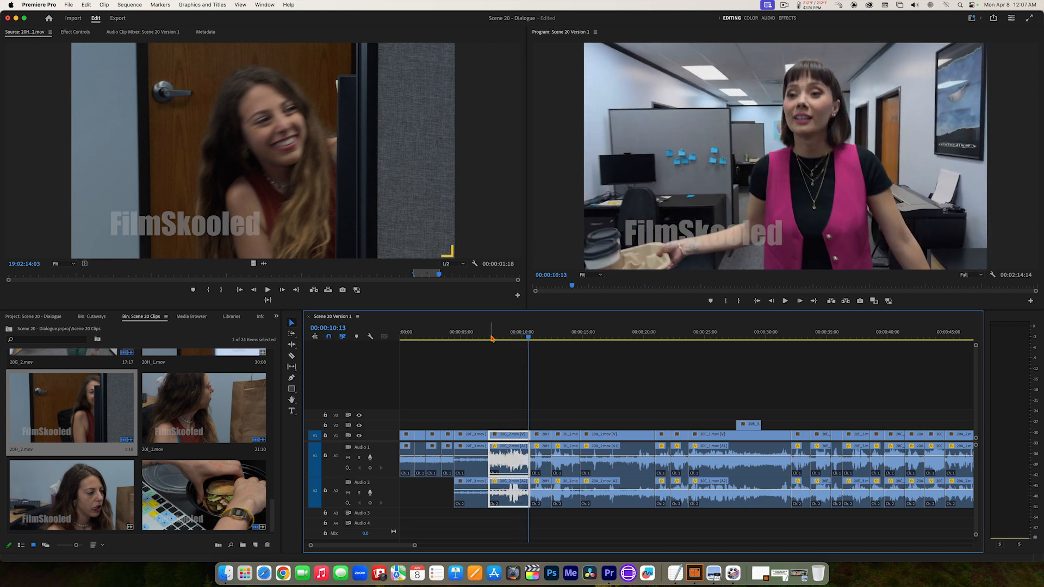
# Play on to 00:00:11:19, lower Audio 2 of the clip starting at 00:00:10:17 to -999.0 dB, and replay the clip.
pyautogui.press('space')
pyautogui.press('space')
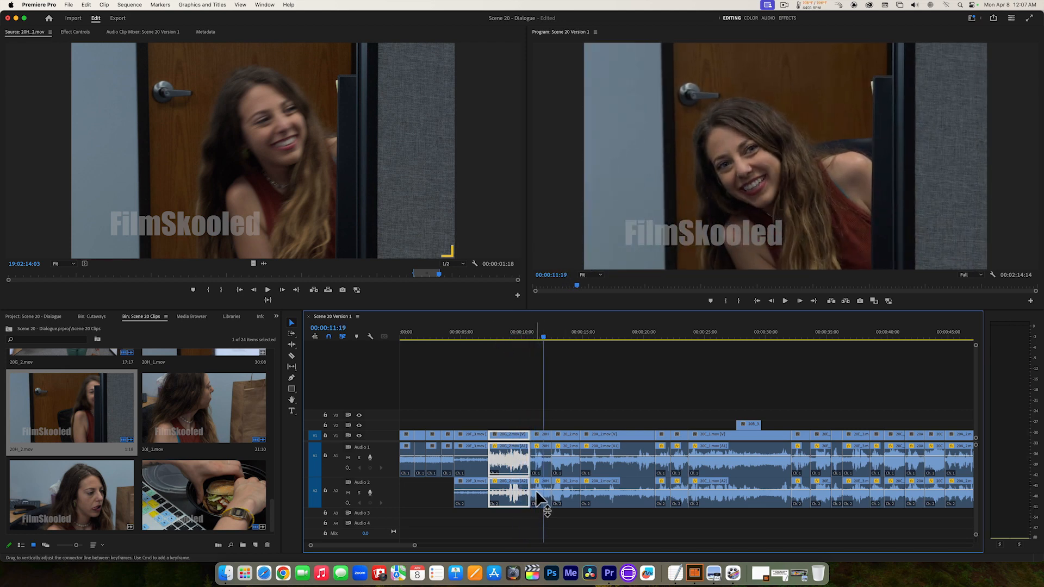
pyautogui.moveTo(536, 491); pyautogui.dragTo(536, 498)
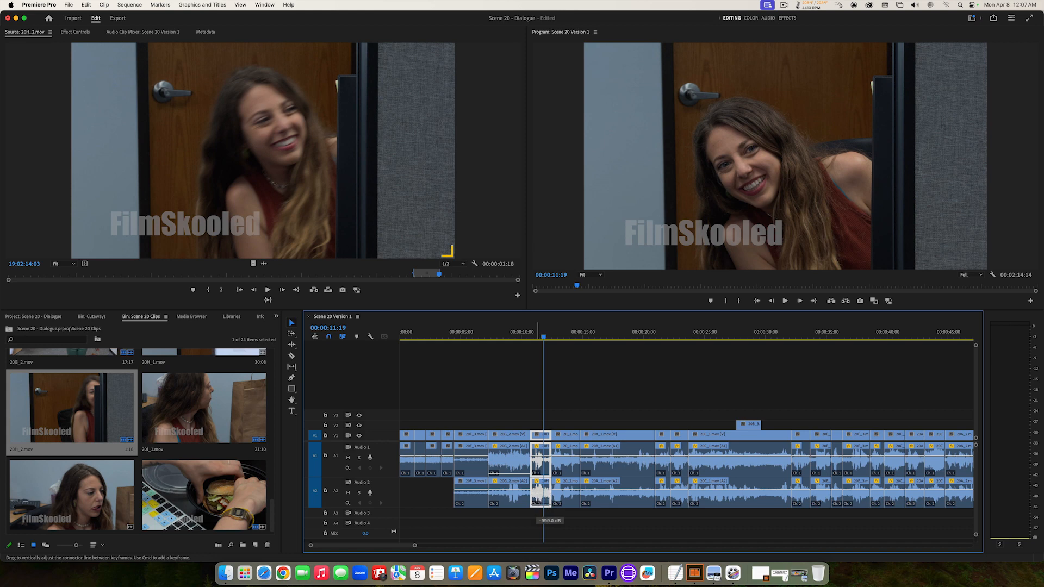
pyautogui.click(533, 328)
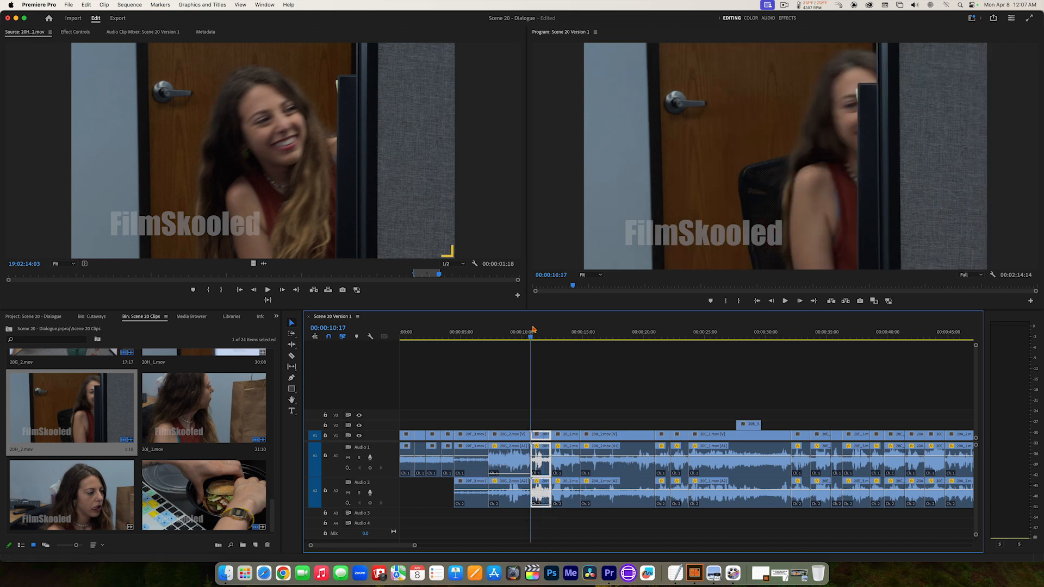
pyautogui.press('space')
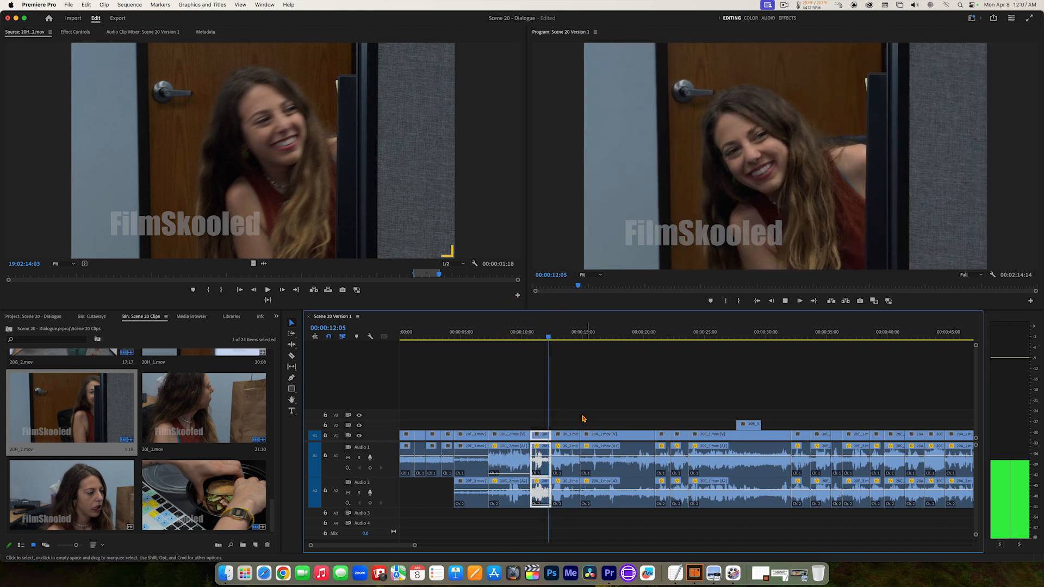
pyautogui.press('space')
# Continue playback to 00:00:13:12 and silence Audio 1 of the clip there.
pyautogui.press('space')
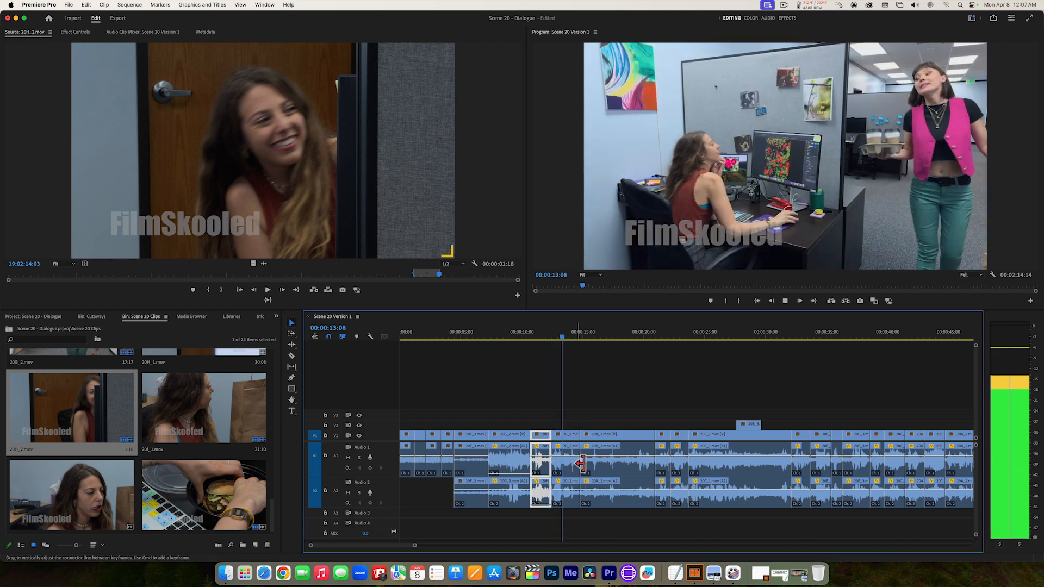
pyautogui.press('space')
pyautogui.moveTo(571, 456); pyautogui.dragTo(572, 465)
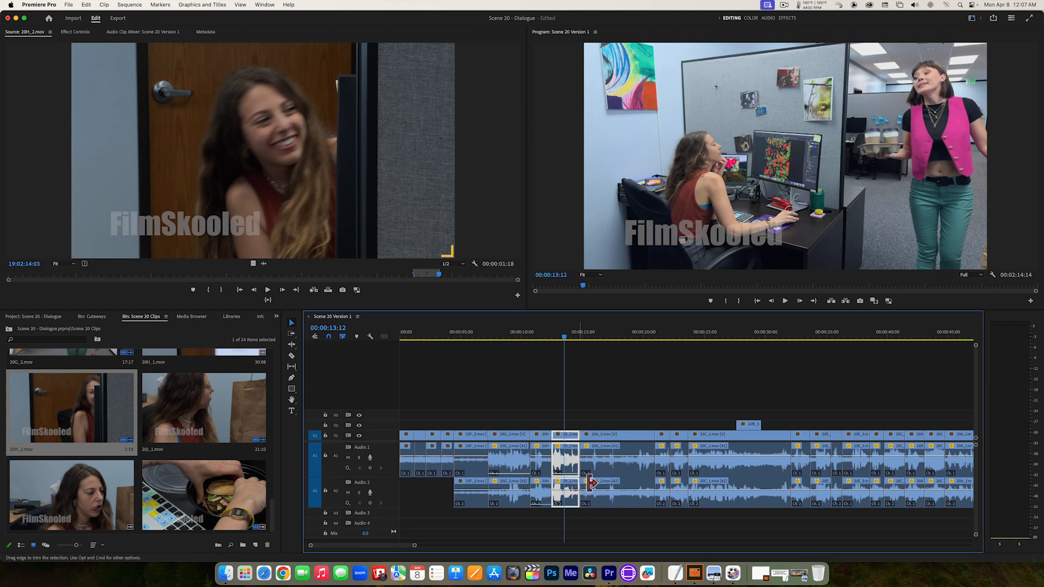
# Listen on to 00:00:20:04, silence Audio 2 of the clip there, and play through the next cut to 00:00:21:23.
pyautogui.press('space')
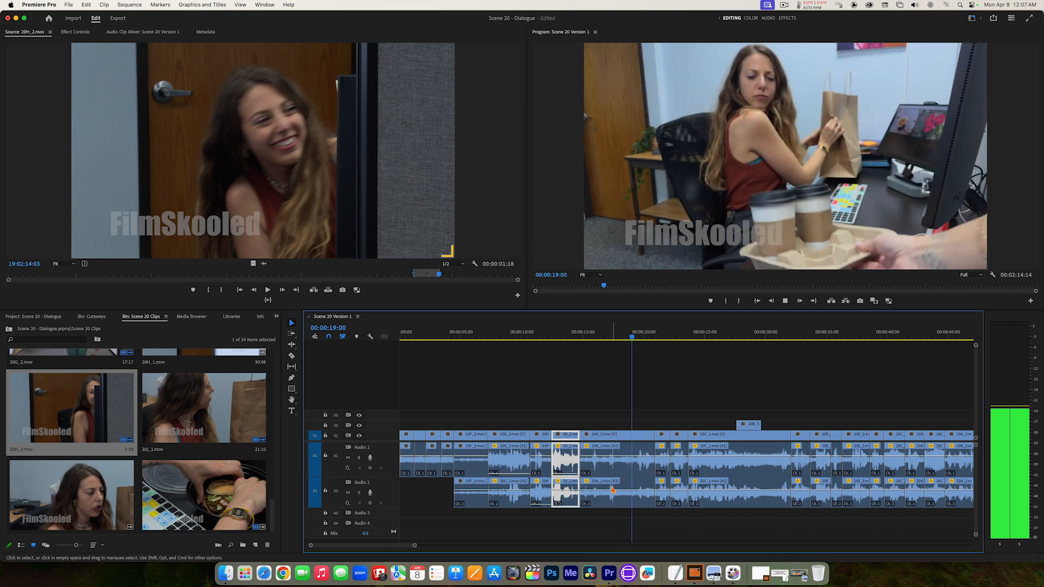
pyautogui.press('space')
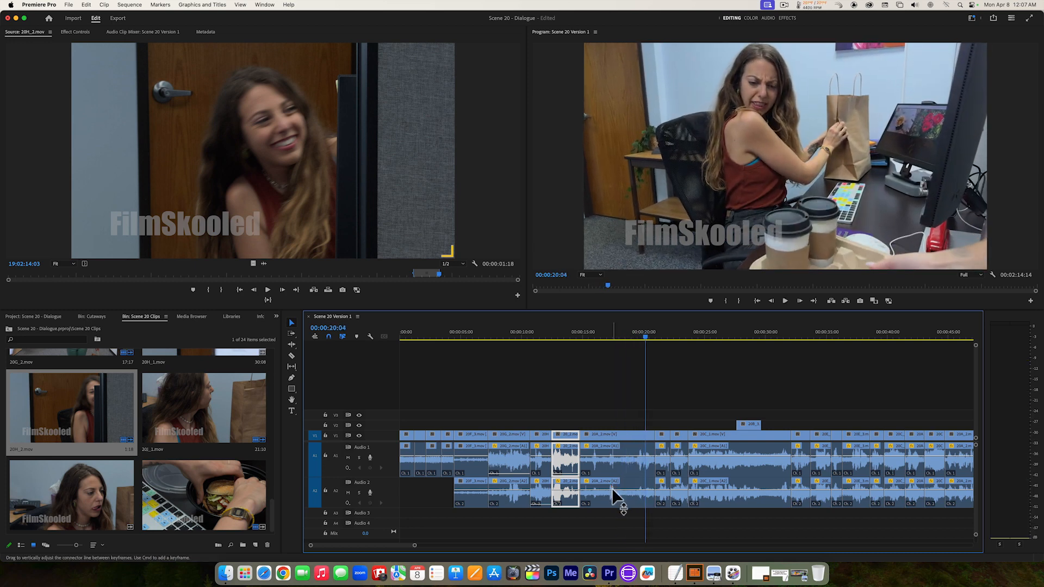
pyautogui.moveTo(612, 488); pyautogui.dragTo(612, 506)
pyautogui.press('space')
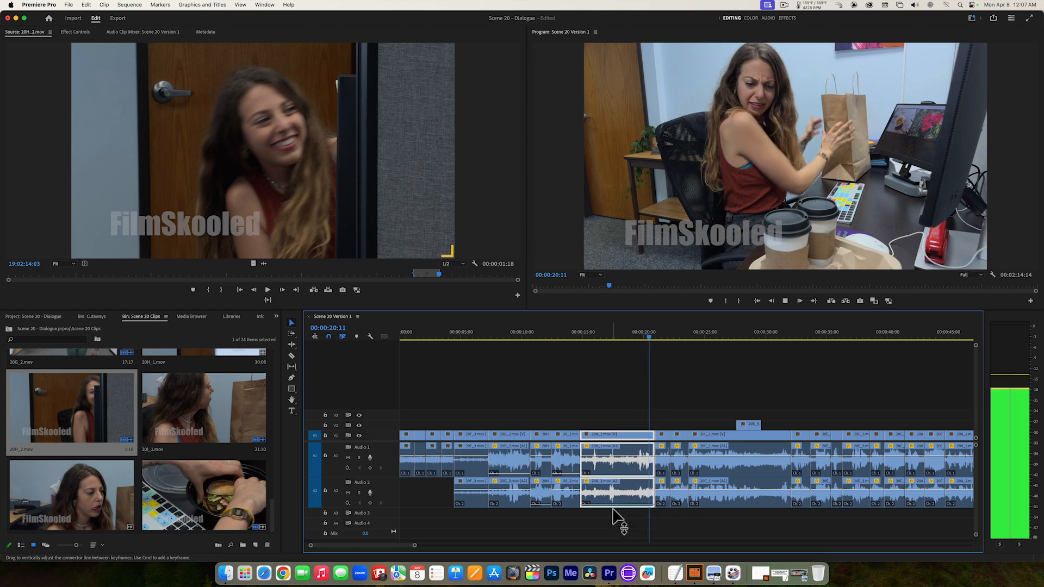
pyautogui.press('space')
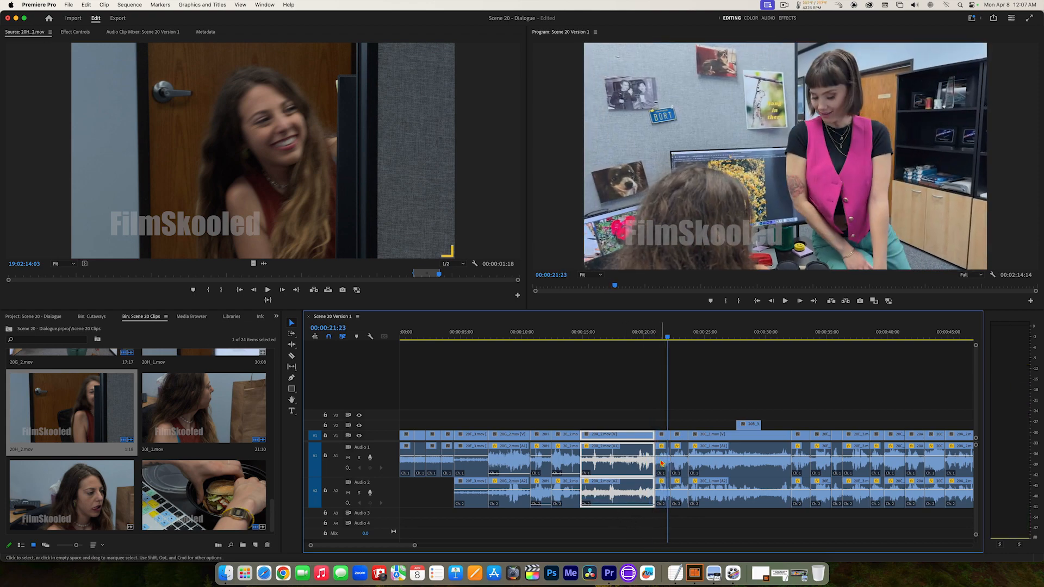
# Silence Audio 1 of the short clip before 00:00:21:23 and Audio 2 of the clip at 00:00:23:05, and replay from the second clip's start.
pyautogui.moveTo(661, 455); pyautogui.dragTo(662, 470)
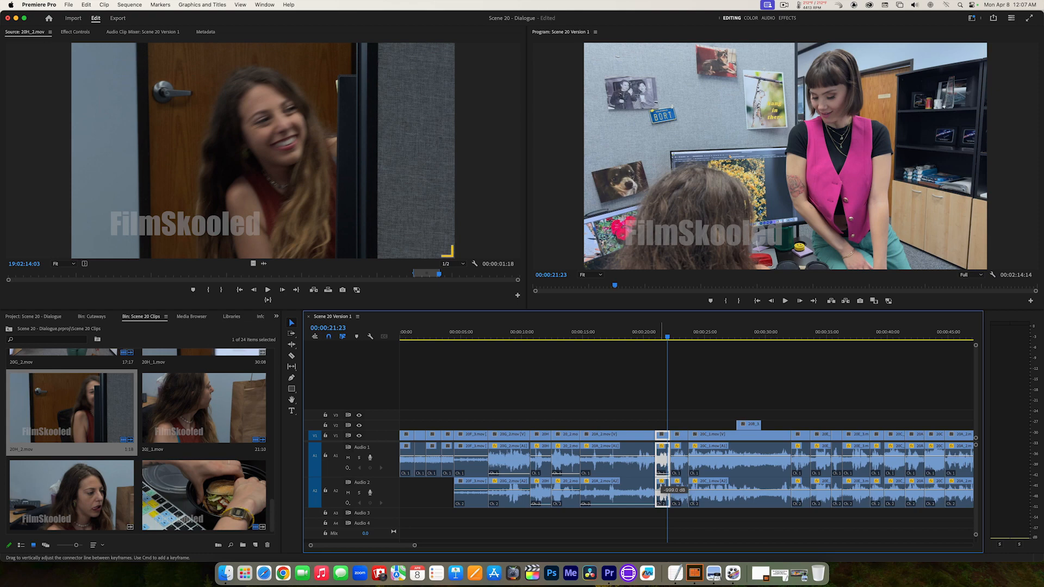
pyautogui.press('space')
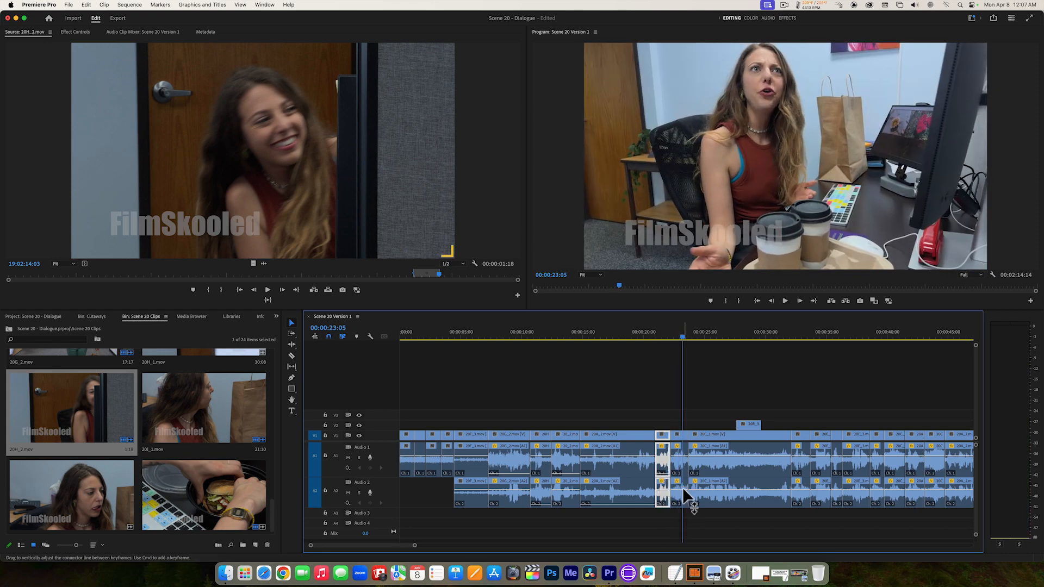
pyautogui.click(683, 487)
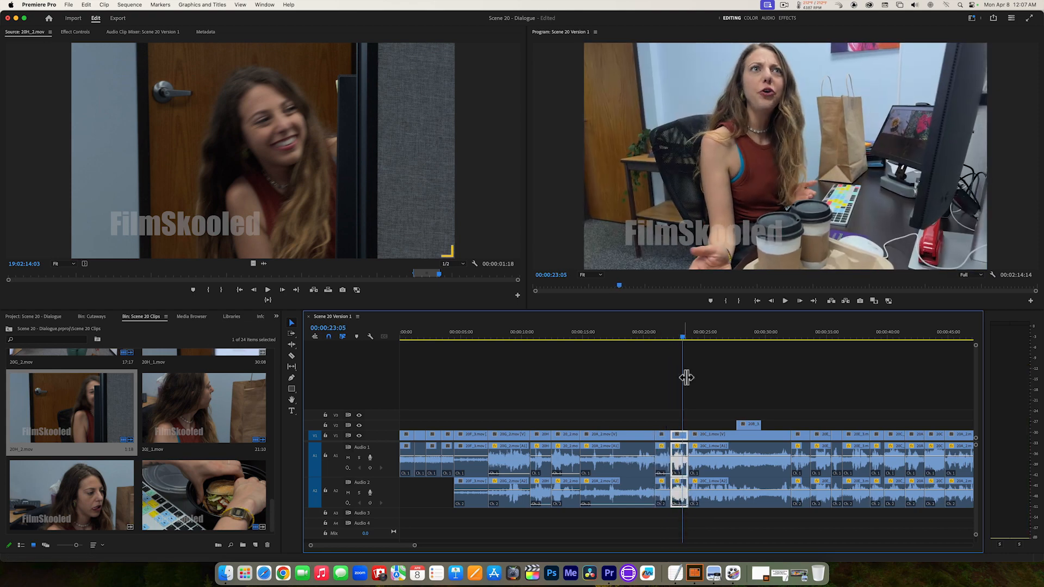
pyautogui.click(673, 338)
pyautogui.press('space')
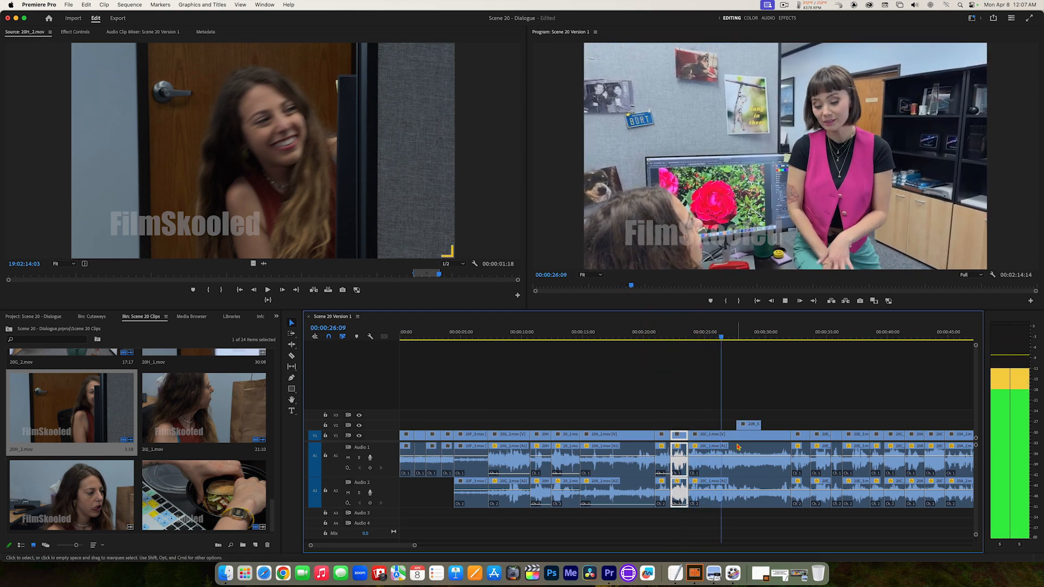
# Silence Audio 1 of the long clip at 00:00:27:19, replay it from near its start, and listen on to 00:00:30:23.
pyautogui.press('space')
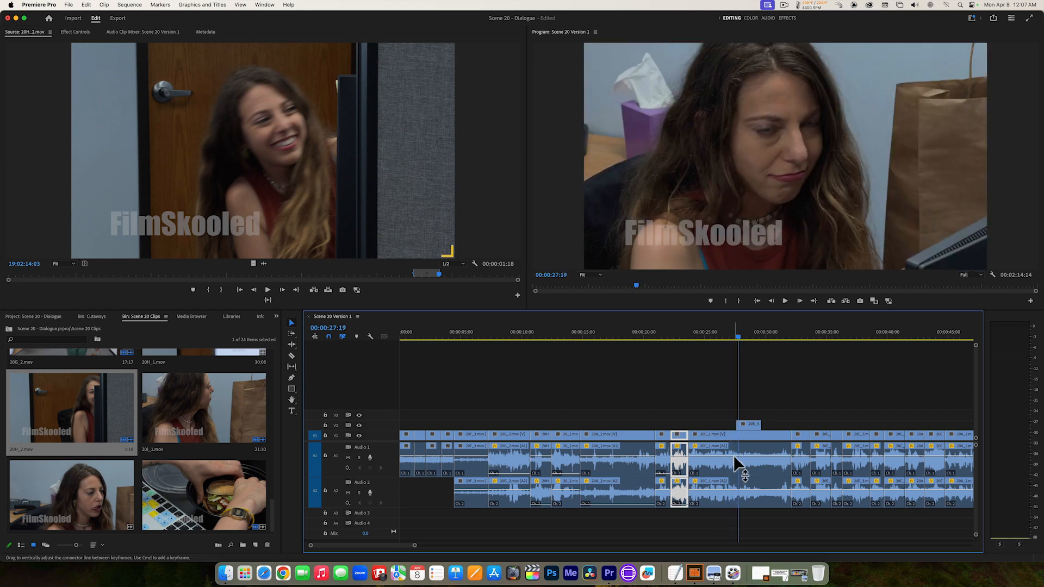
pyautogui.click(734, 457)
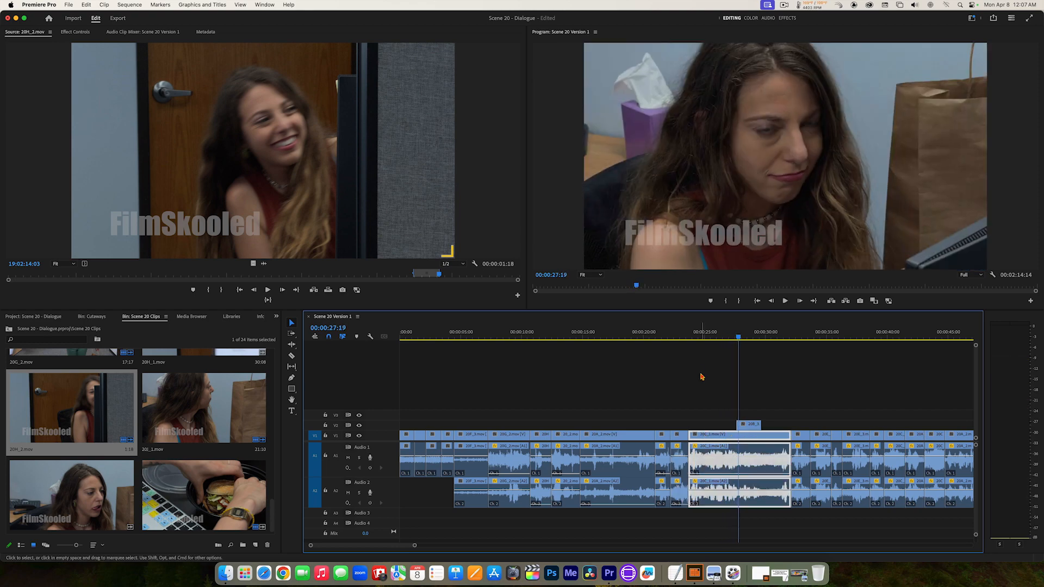
pyautogui.click(697, 330)
pyautogui.press('space')
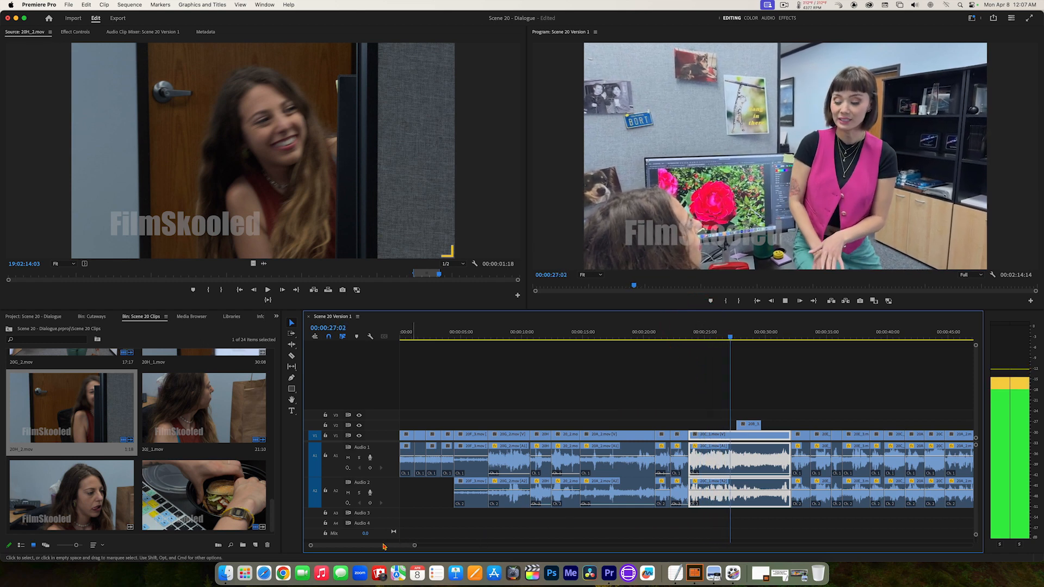
pyautogui.press('space')
pyautogui.hscroll(5, 384, 547)
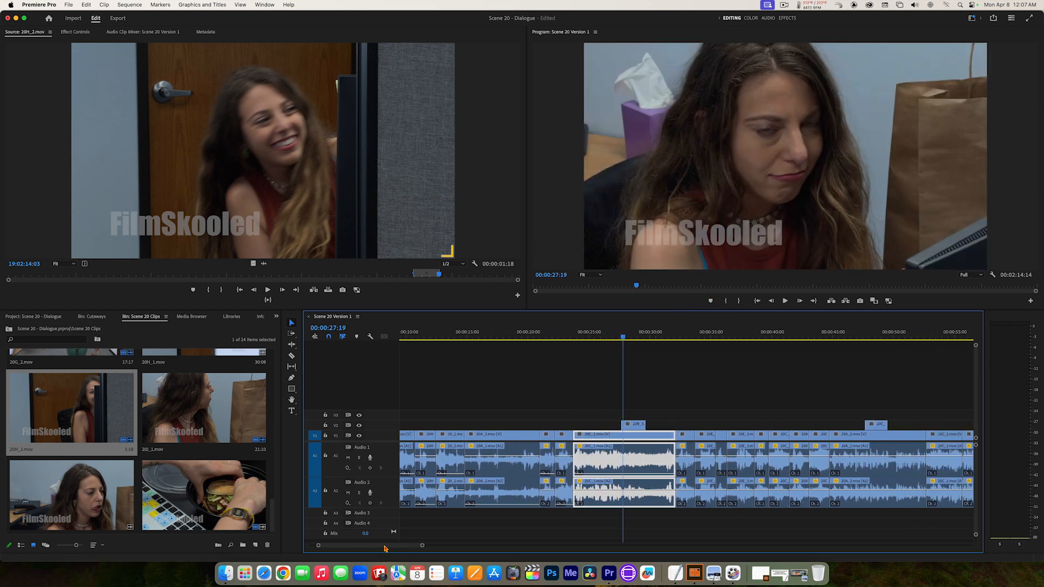
pyautogui.hscroll(4, 384, 548)
pyautogui.press('space')
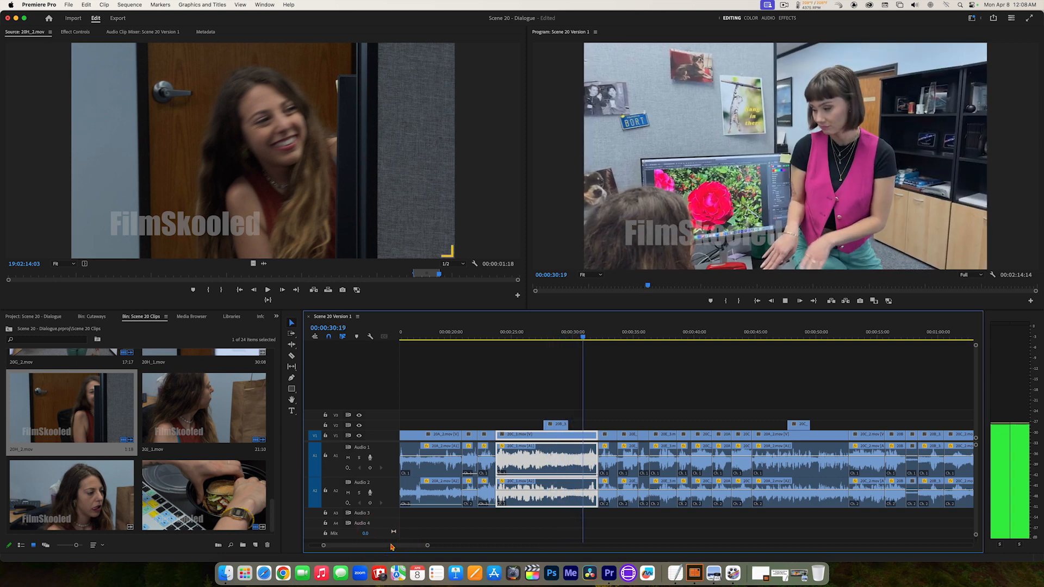
pyautogui.press('space')
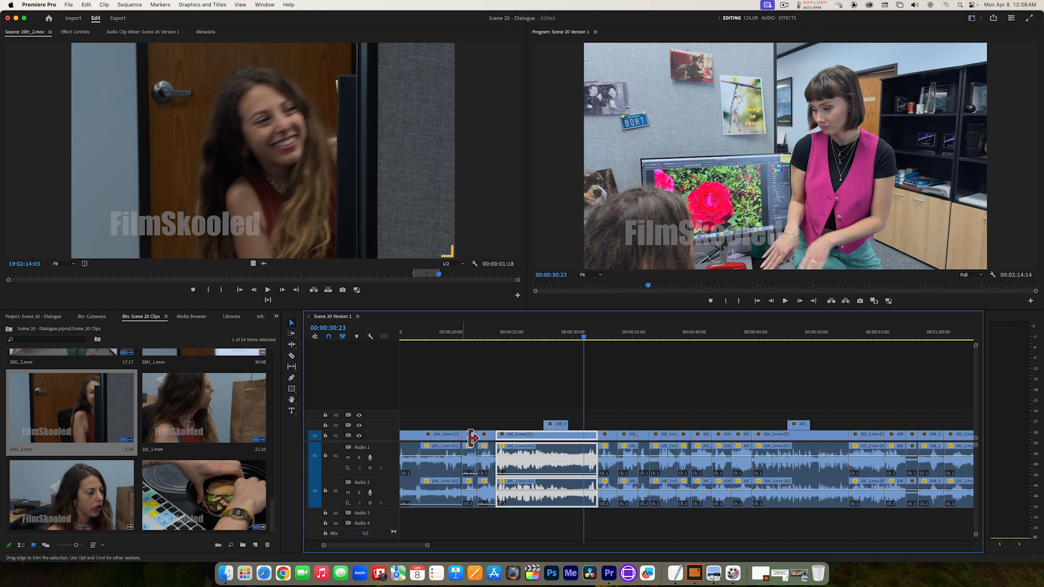
# Turn off the audio waveform display for the clips in the timeline.
pyautogui.click(371, 337)
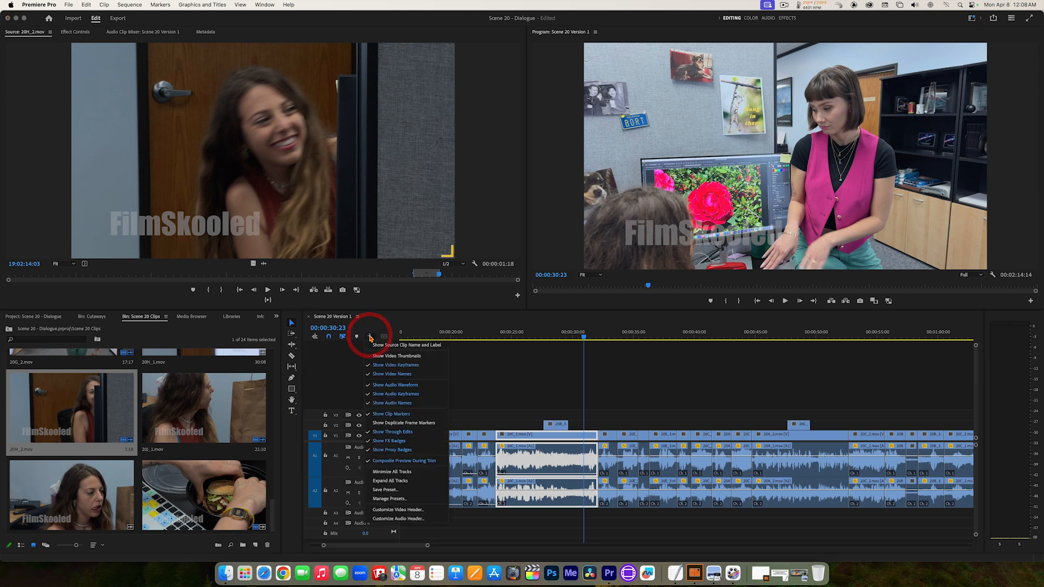
pyautogui.click(388, 386)
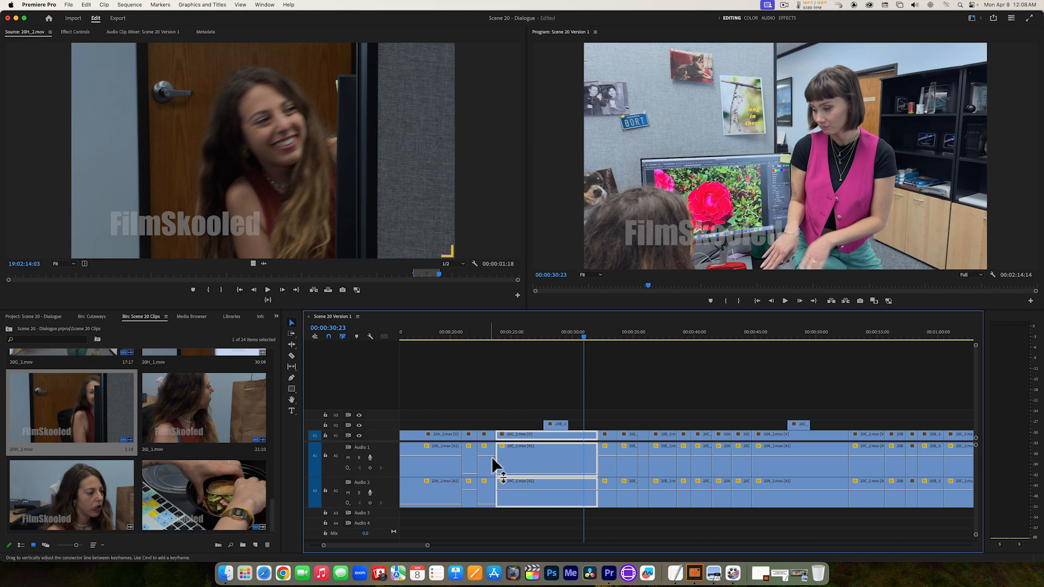
# Listen on to 00:00:32:14 and silence Audio 2 of the clip there.
pyautogui.press('space')
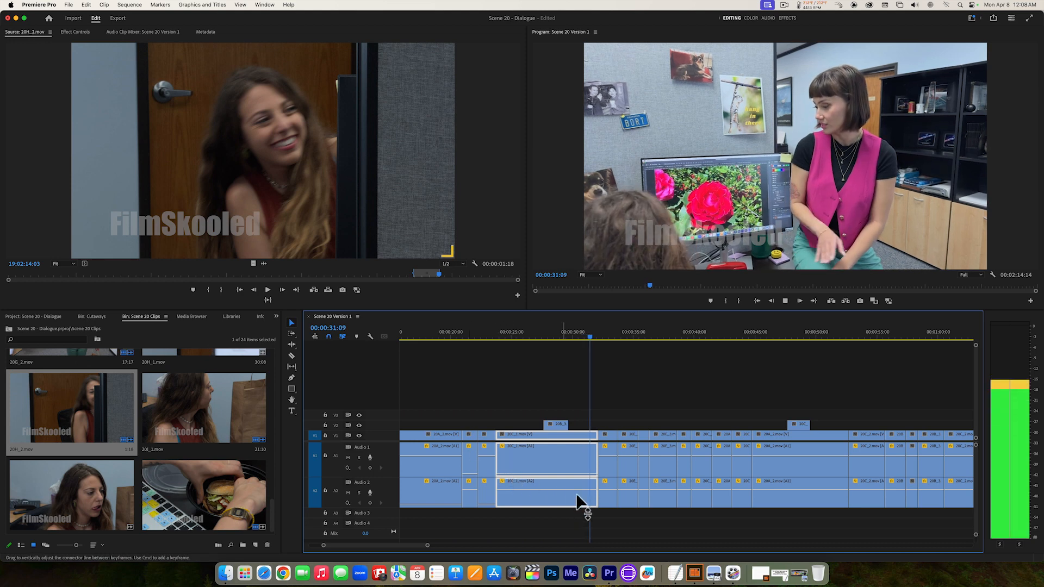
pyautogui.press('space')
pyautogui.click(608, 489)
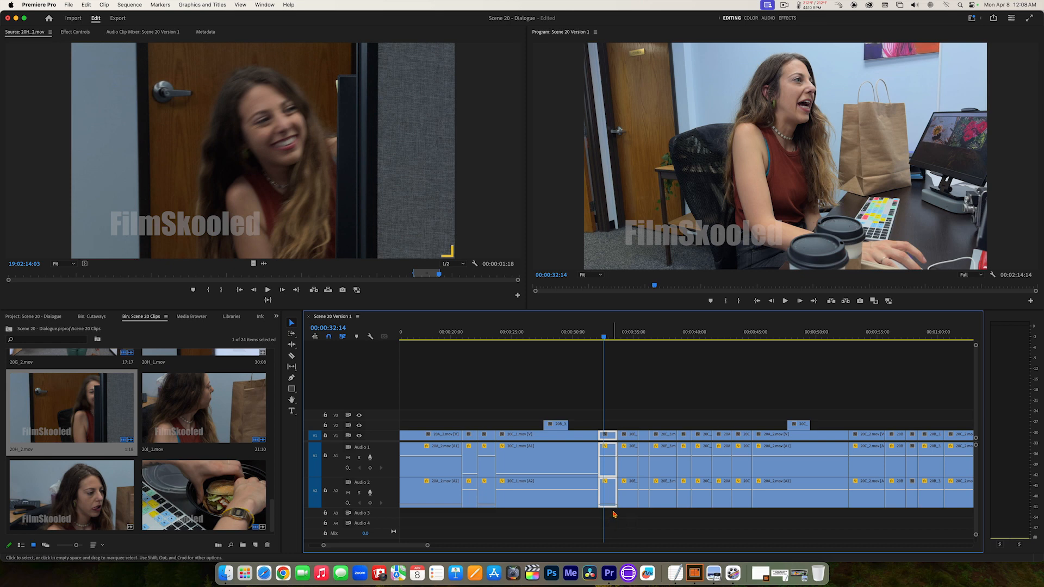
# Silence Audio 1 of the clip after 00:00:32:14 and Audio 2 of the short clip following it, and listen on to 00:00:37:08.
pyautogui.moveTo(624, 454); pyautogui.dragTo(627, 487)
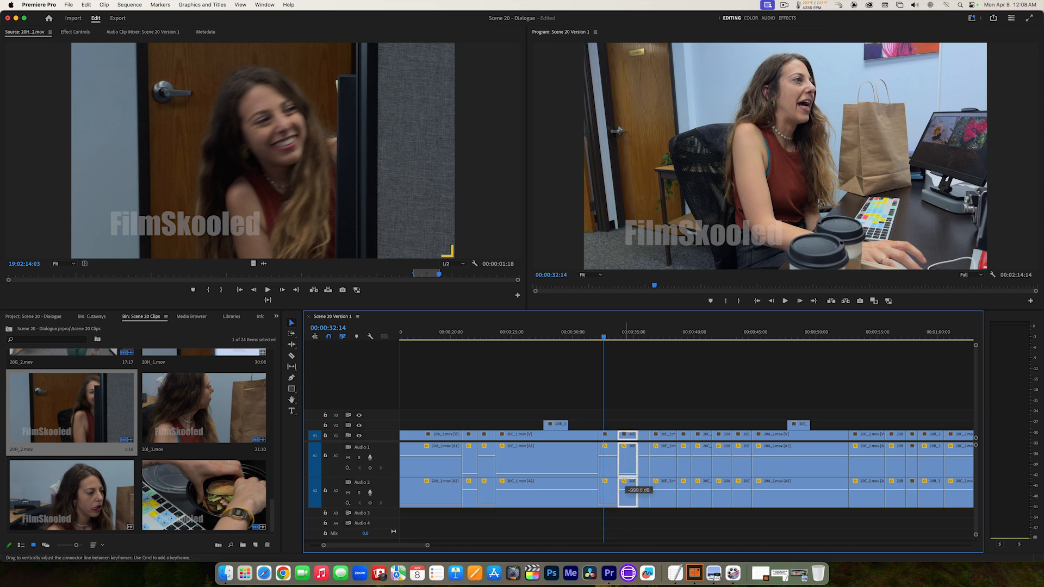
pyautogui.click(643, 491)
pyautogui.moveTo(643, 490); pyautogui.dragTo(644, 504)
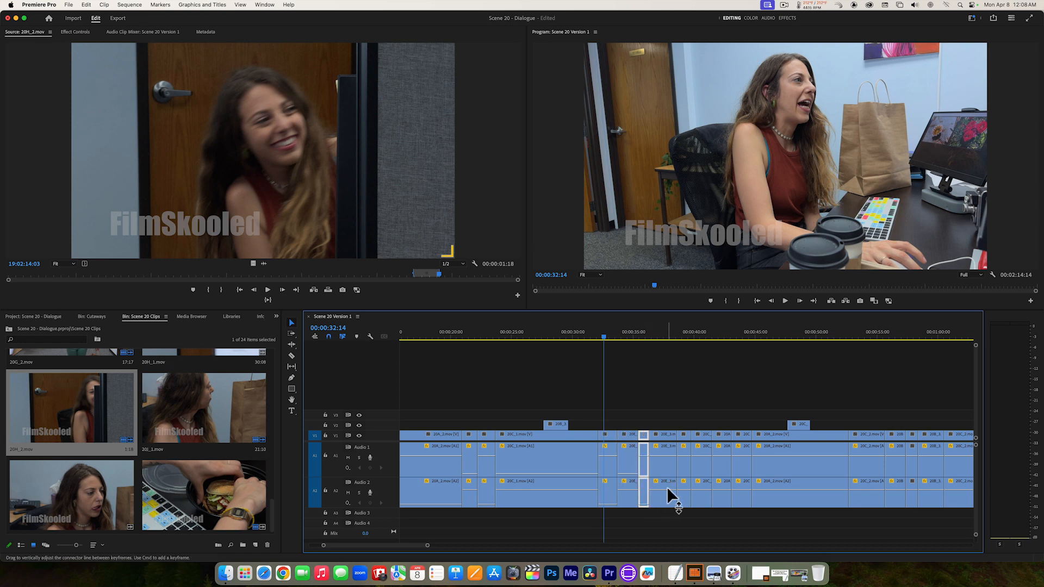
pyautogui.press('space')
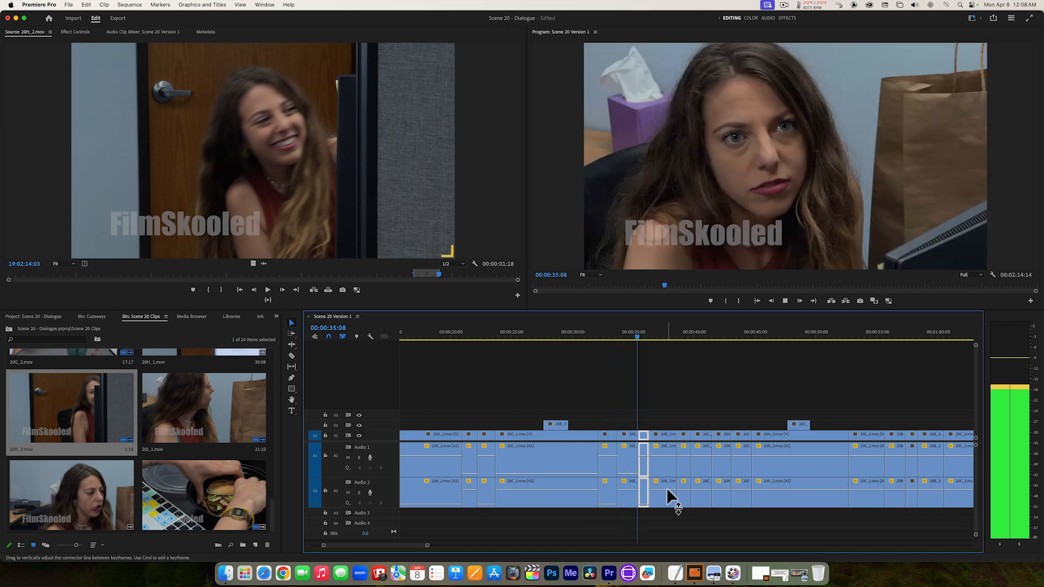
pyautogui.press('space')
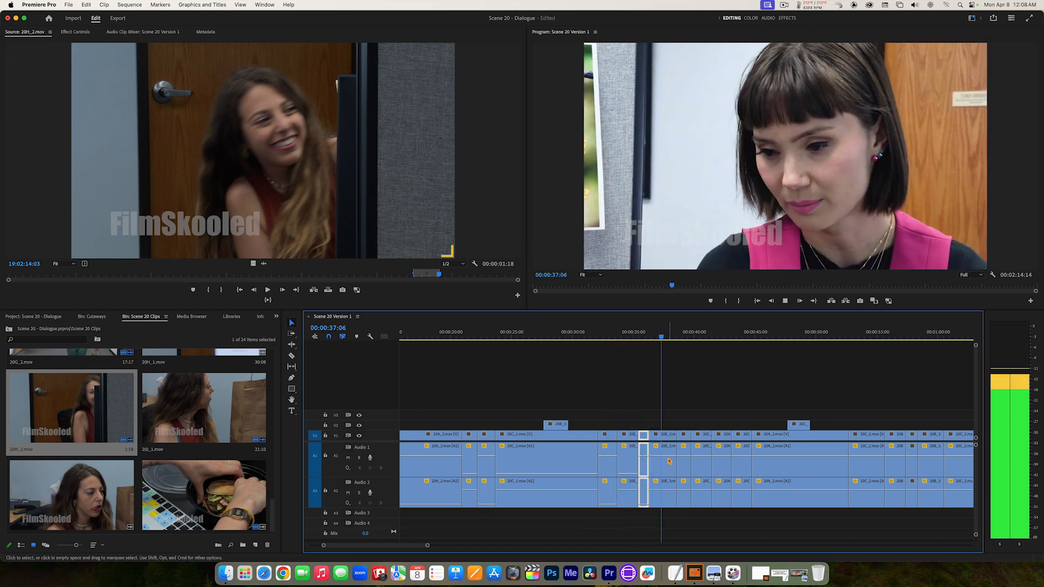
# Silence Audio 1 of the clip at 00:00:37:08 and Audio 2 of the clip at 00:00:39:02.
pyautogui.moveTo(667, 455); pyautogui.dragTo(669, 477)
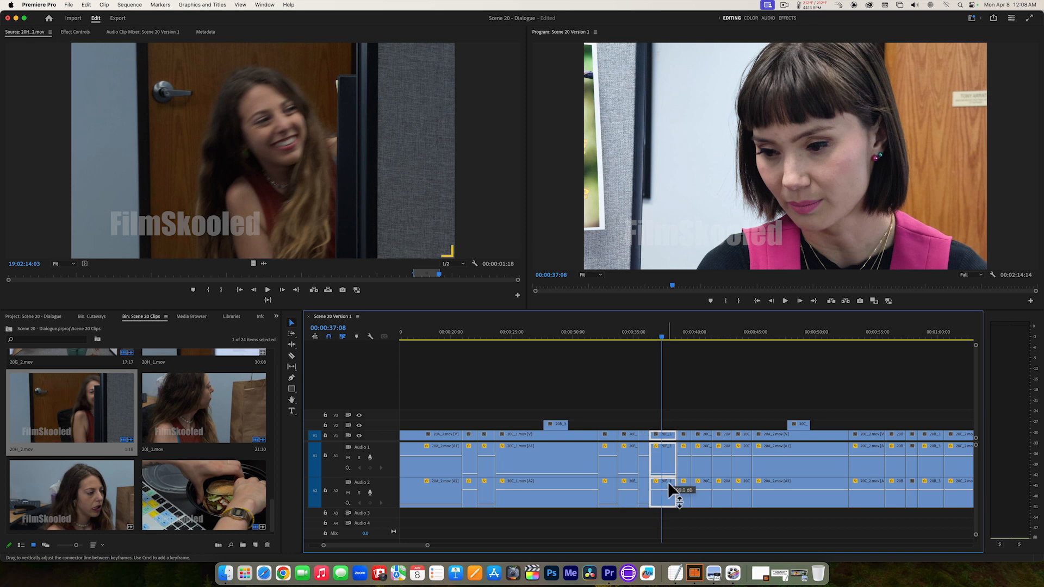
pyautogui.press('space')
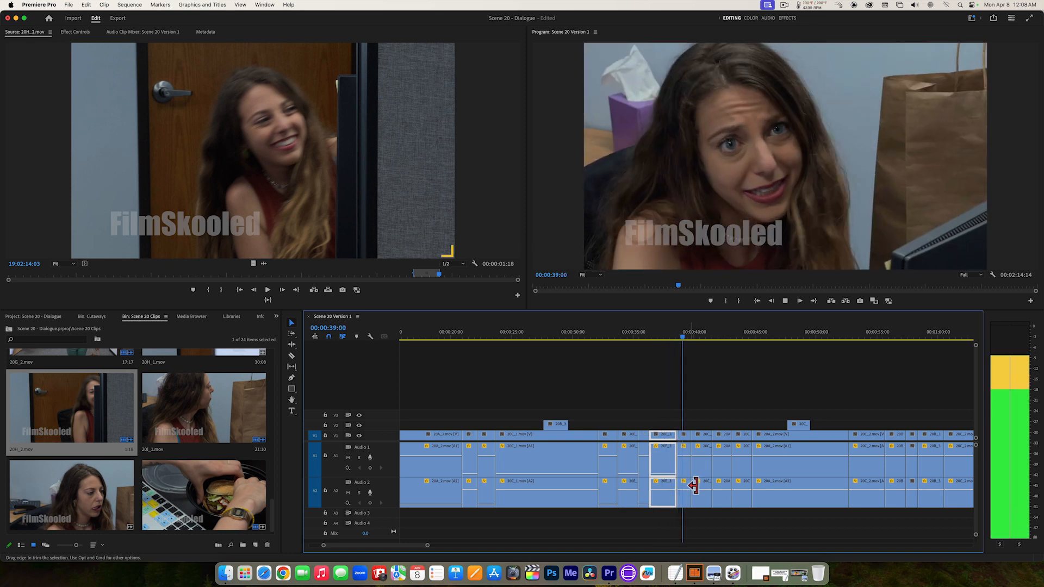
pyautogui.press('space')
pyautogui.moveTo(684, 491); pyautogui.dragTo(684, 503)
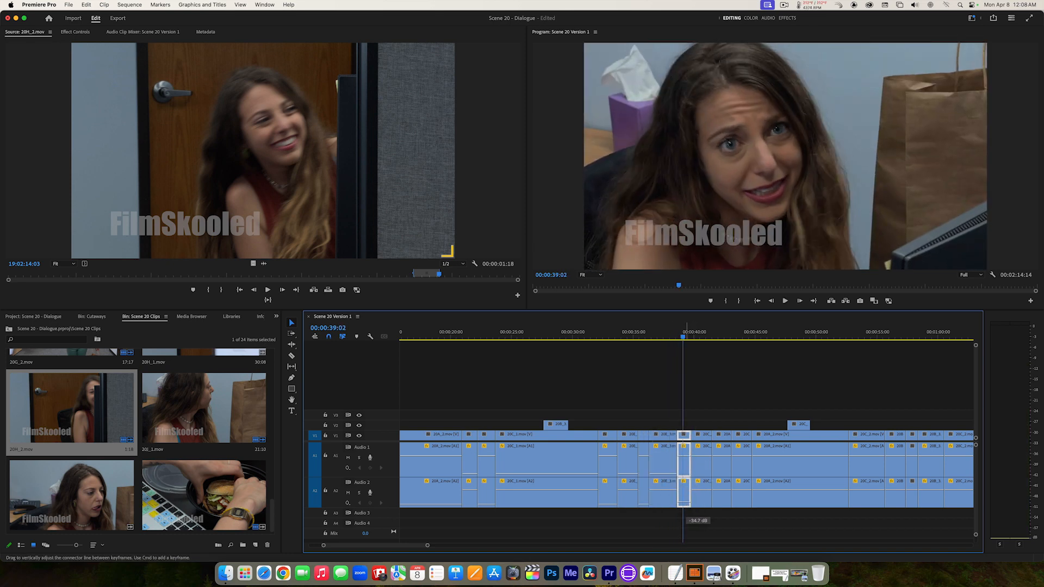
# Play on to 00:00:40:19 and silence Audio 1 of the clip at that position.
pyautogui.press('space')
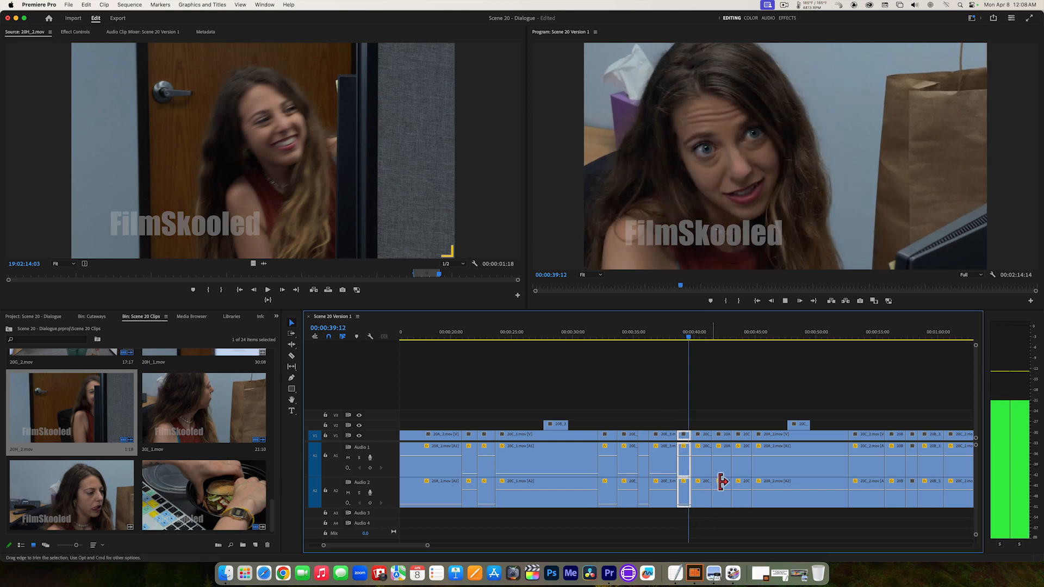
pyautogui.press('space')
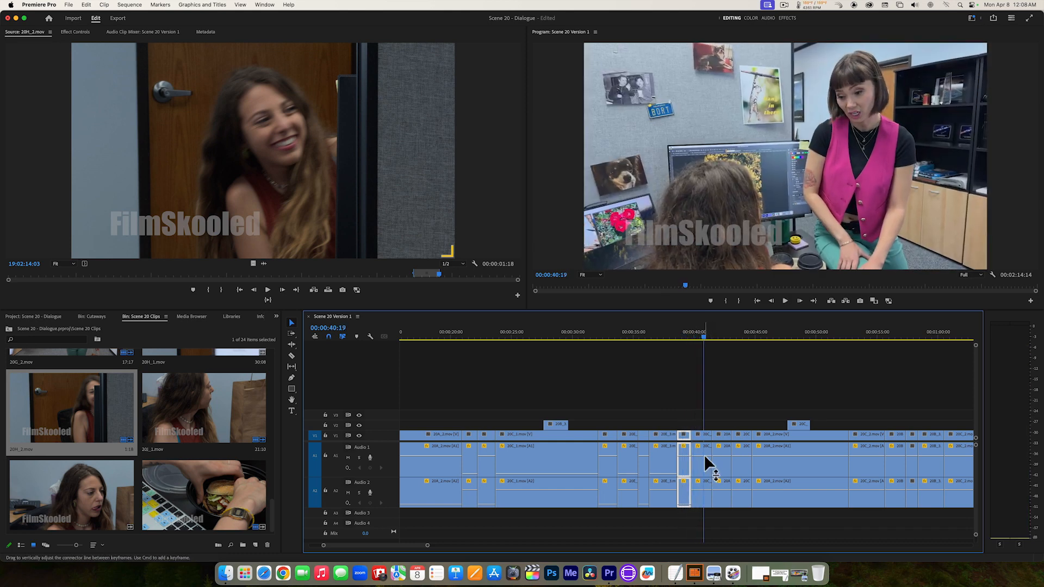
pyautogui.moveTo(703, 486); pyautogui.dragTo(705, 475)
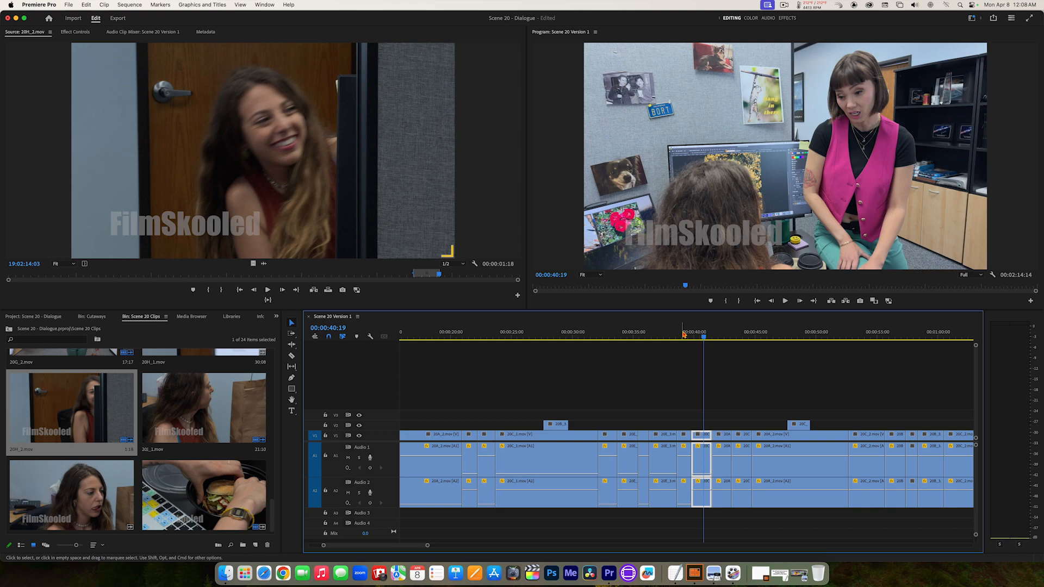
# Replay the timeline from 00:00:38:14 to 00:00:42:14 and silence Audio 2 of the clip reached there.
pyautogui.moveTo(685, 334); pyautogui.dragTo(677, 333)
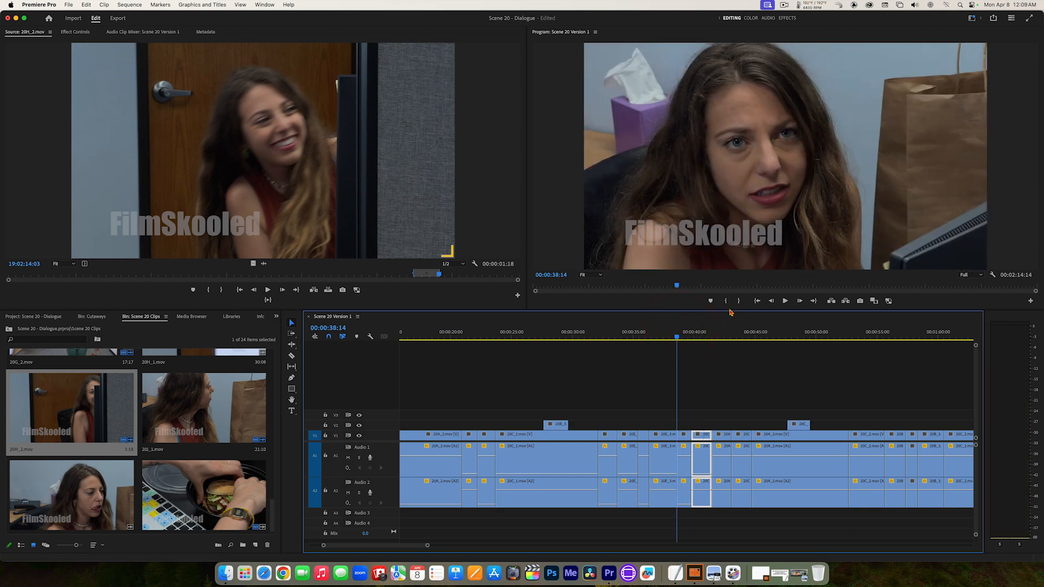
pyautogui.press('space')
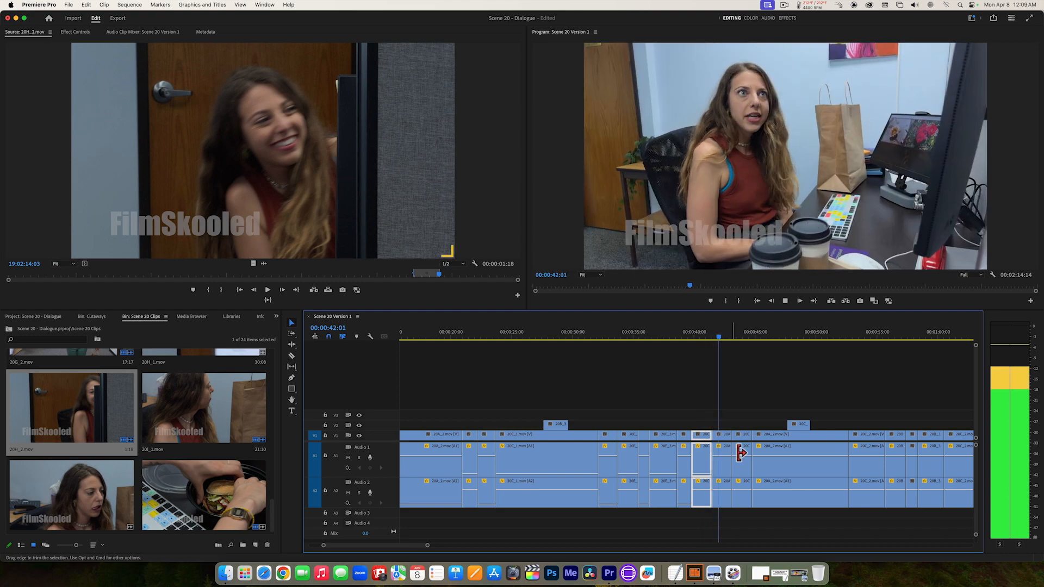
pyautogui.press('space')
pyautogui.click(721, 489)
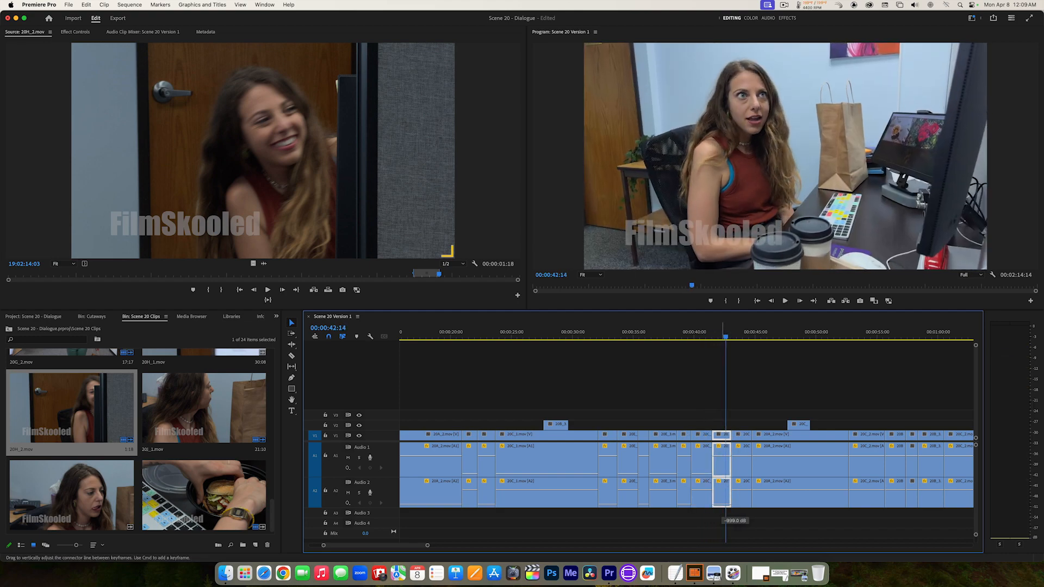
# Listen on to 00:00:44:01 and silence Audio 1 of the clip there.
pyautogui.press('space')
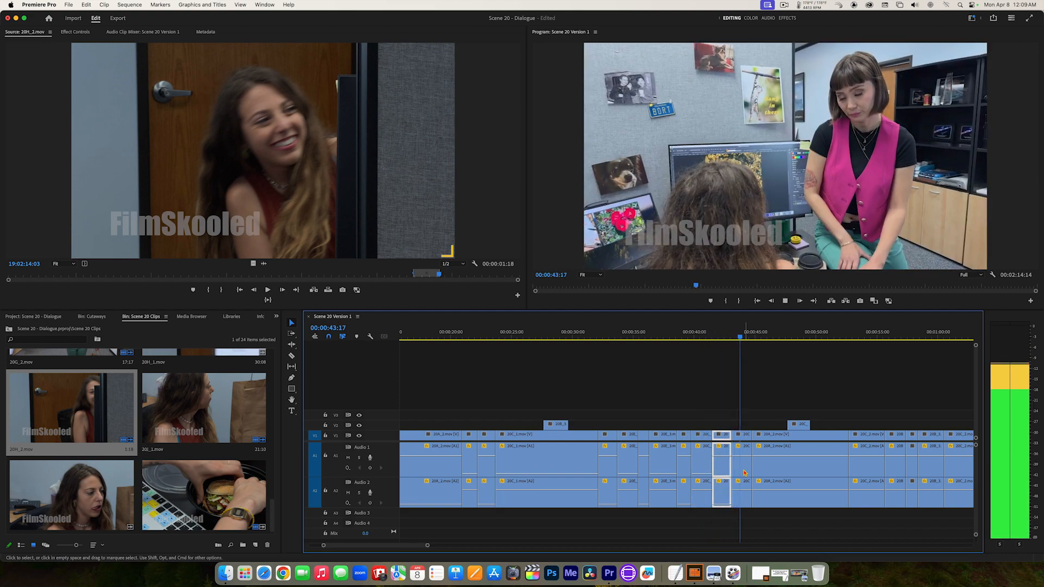
pyautogui.press('space')
pyautogui.click(741, 478)
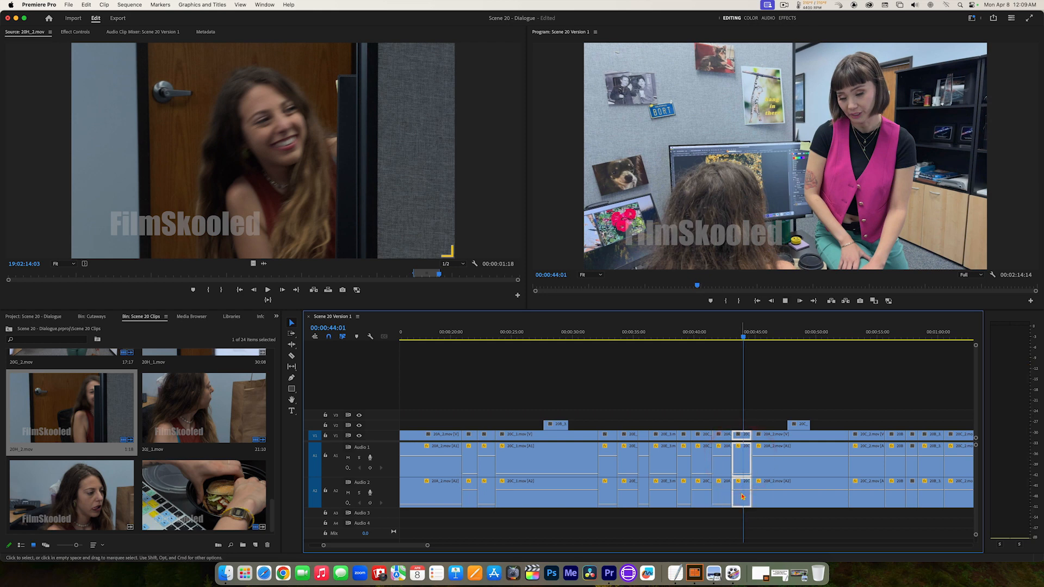
# Silence Audio 2 of the long clip at 00:00:45:19 and listen on to 00:00:47:11.
pyautogui.press('space')
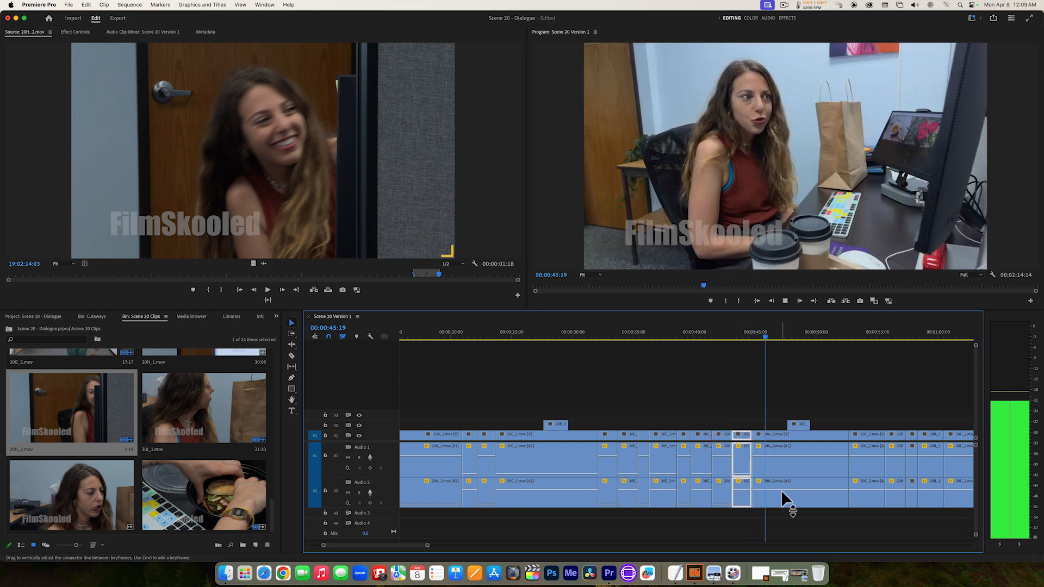
pyautogui.moveTo(781, 491); pyautogui.dragTo(782, 506)
pyautogui.press('space')
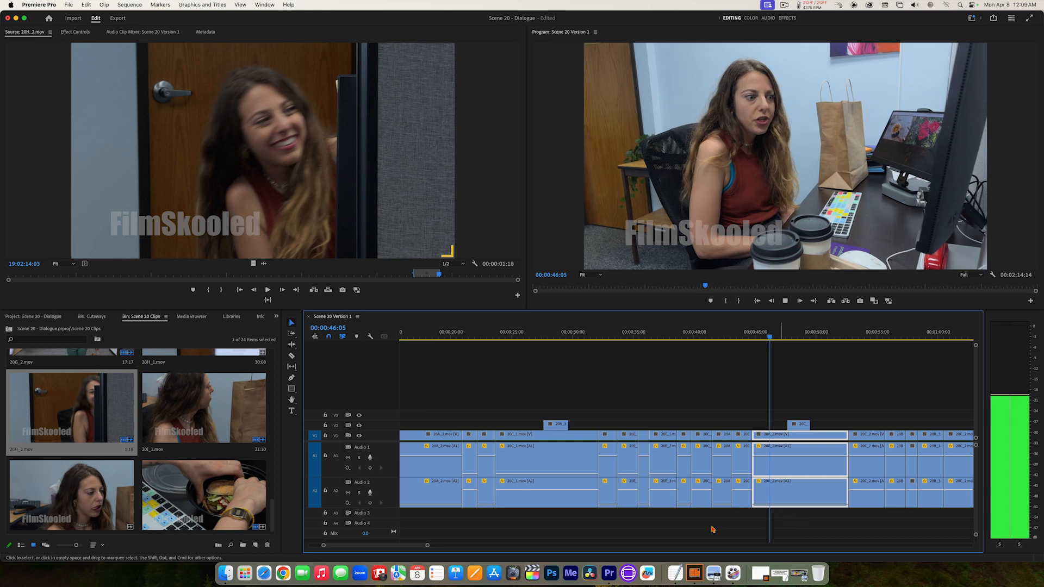
pyautogui.press('space')
# Silence Audio 1 of the clip following the long clip and Audio 2 of the short clip after it, and listen on to 00:00:56:19.
pyautogui.moveTo(411, 550); pyautogui.dragTo(430, 548)
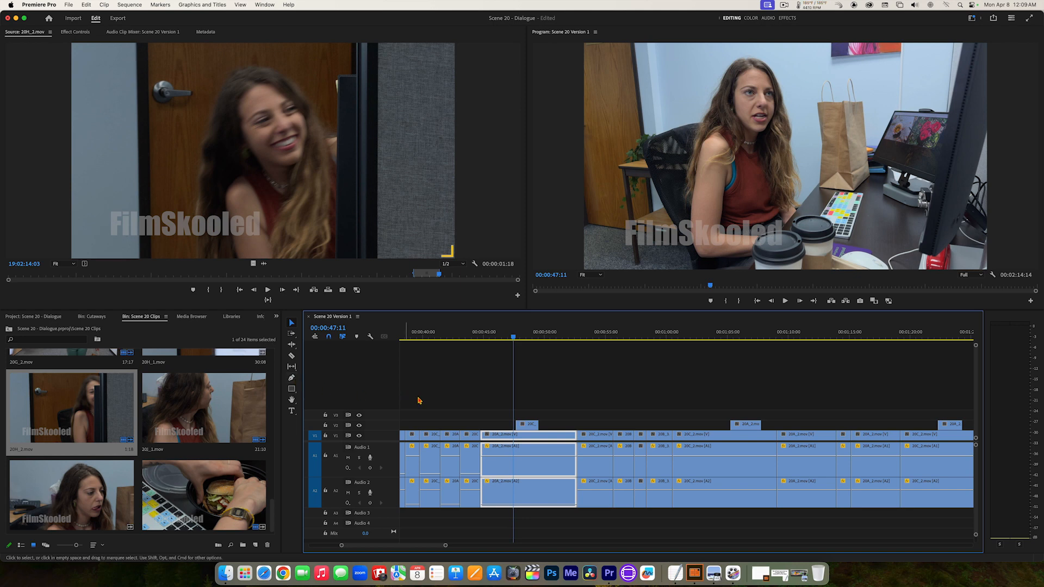
pyautogui.click(595, 455)
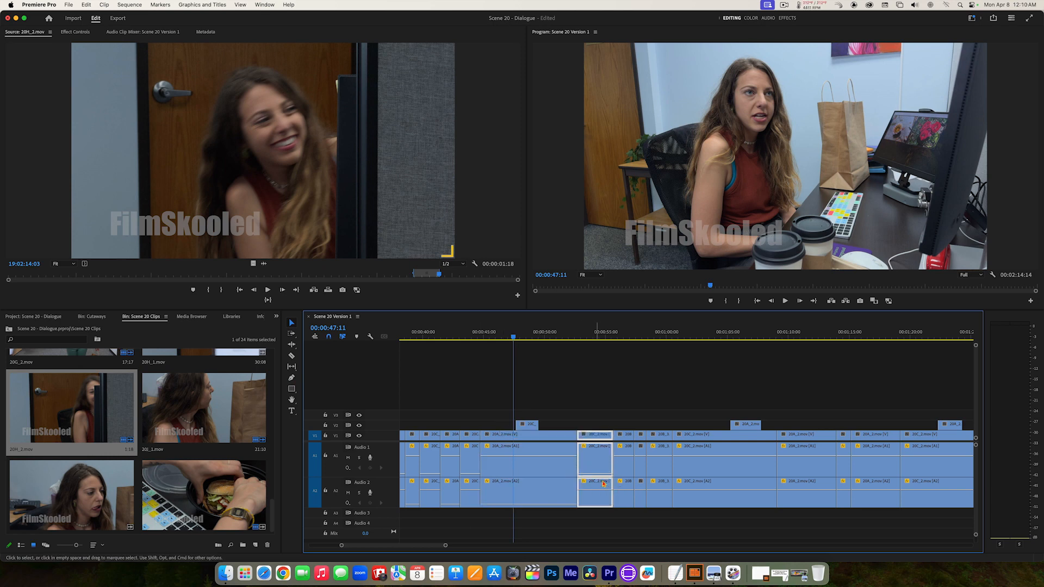
pyautogui.click(623, 488)
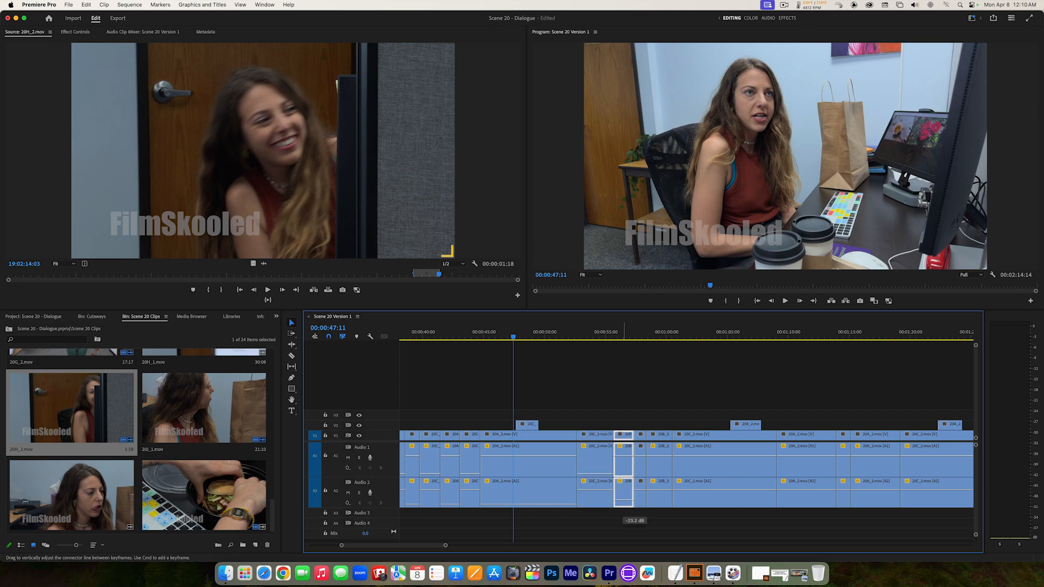
pyautogui.press('space')
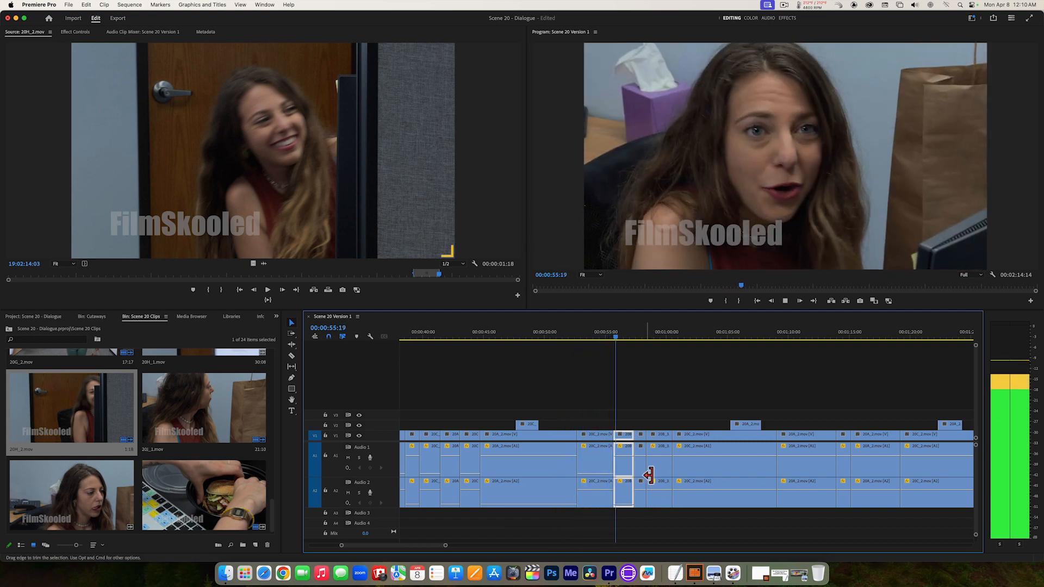
pyautogui.press('space')
# Silence Audio 1 of the short clip after 00:00:56:19 and Audio 2 of the clip just before 00:01:00:15, listening in between.
pyautogui.click(640, 488)
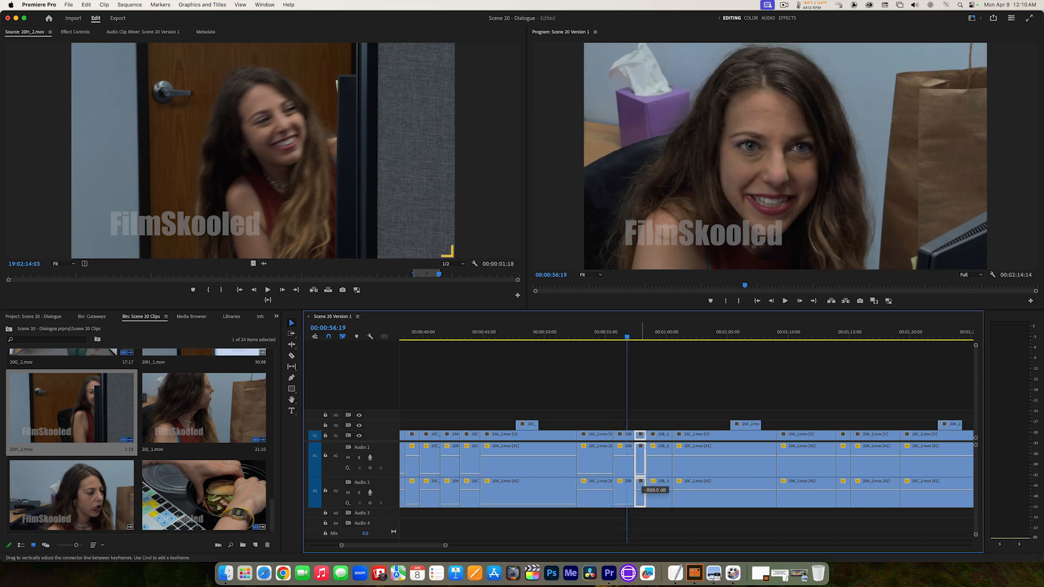
pyautogui.press('space')
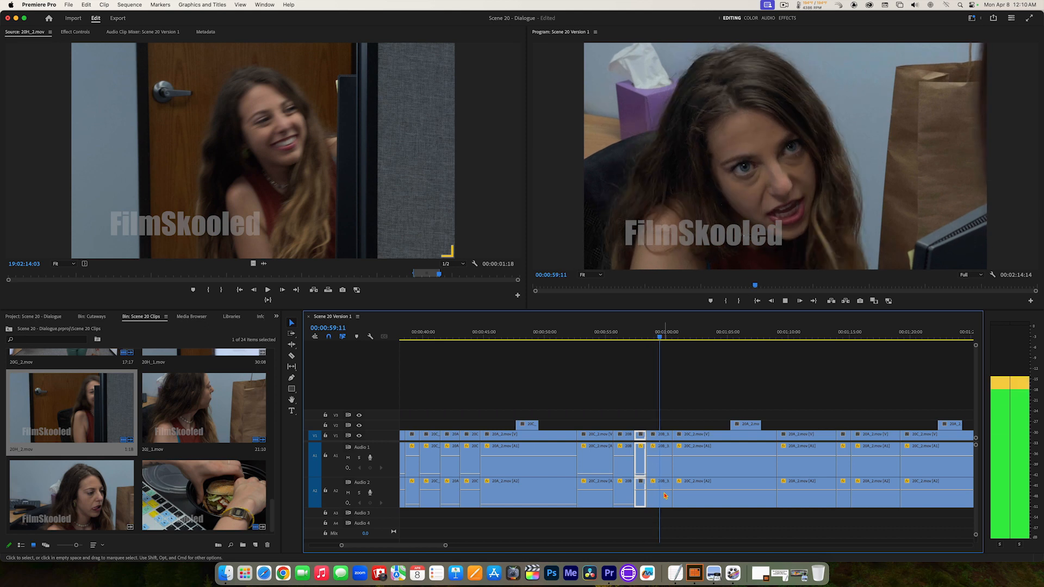
pyautogui.press('space')
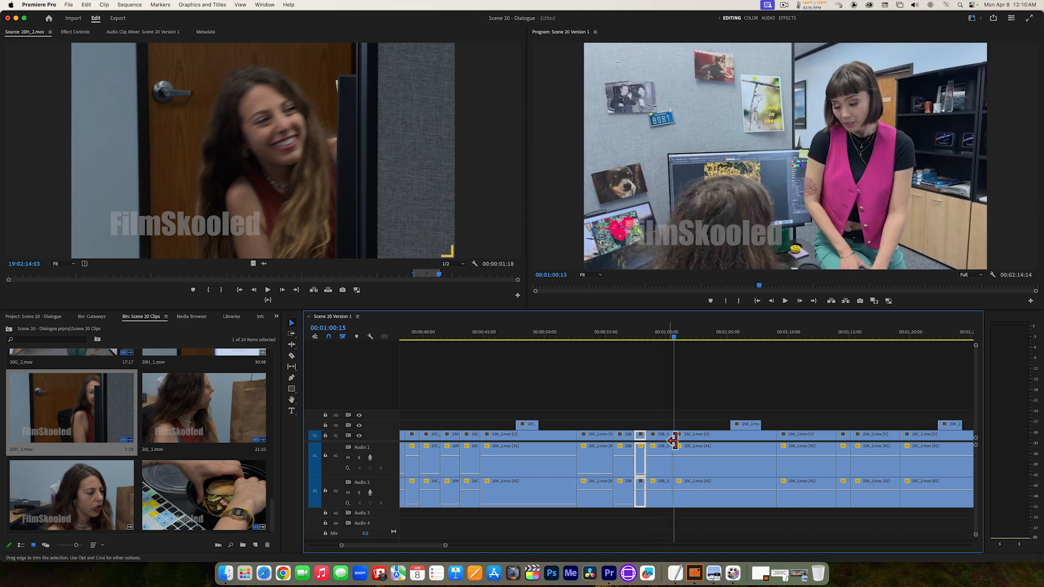
pyautogui.moveTo(663, 490); pyautogui.dragTo(663, 517)
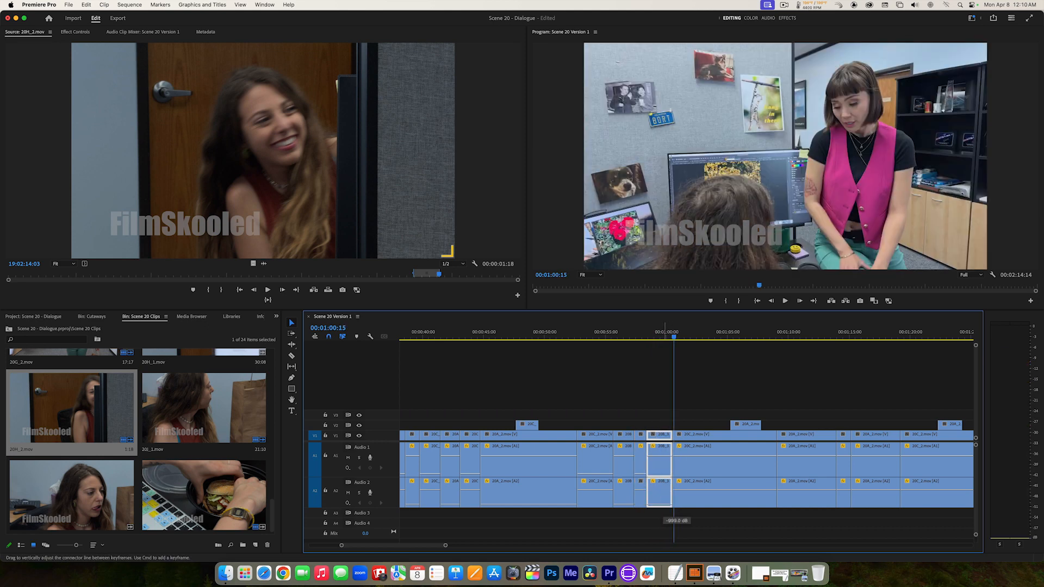
# Silence Audio 1 of the long clip at 00:01:00:15 and Audio 2 of the clip at 00:01:10:03, and listen on to 00:01:15:01.
pyautogui.moveTo(702, 455); pyautogui.dragTo(702, 474)
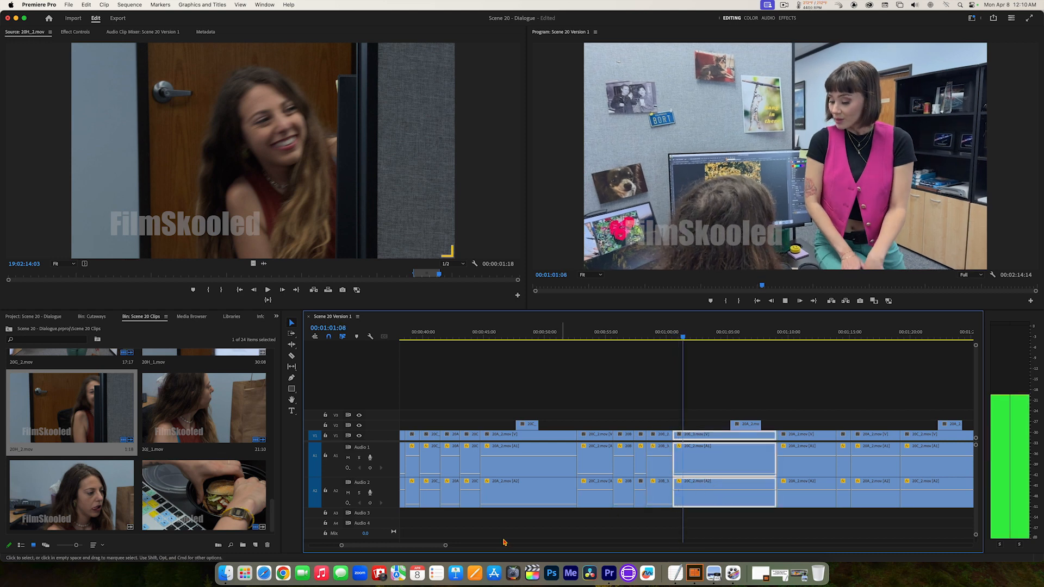
pyautogui.moveTo(434, 548); pyautogui.dragTo(448, 548)
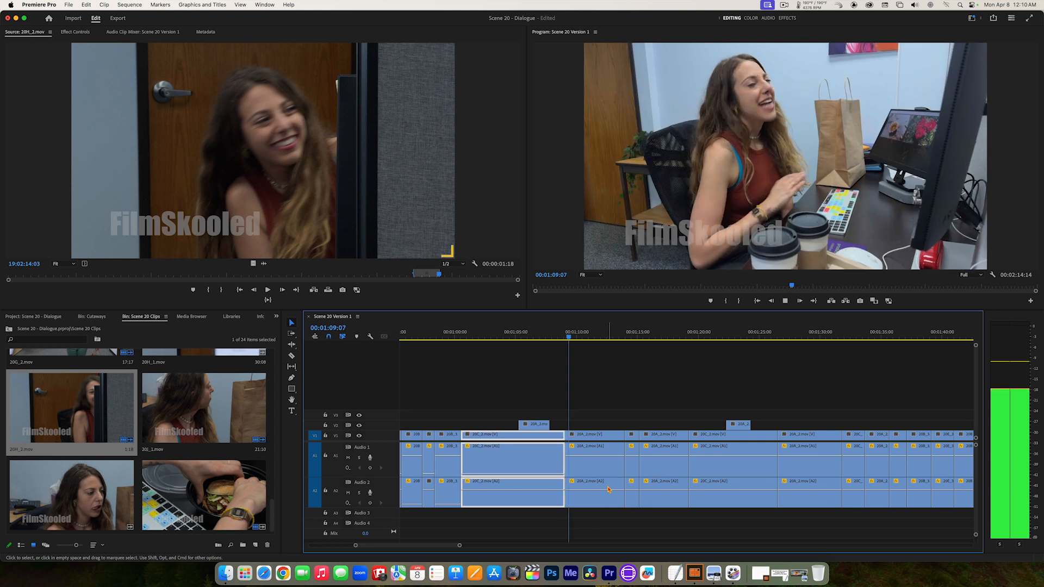
pyautogui.click(607, 488)
pyautogui.moveTo(607, 489); pyautogui.dragTo(607, 505)
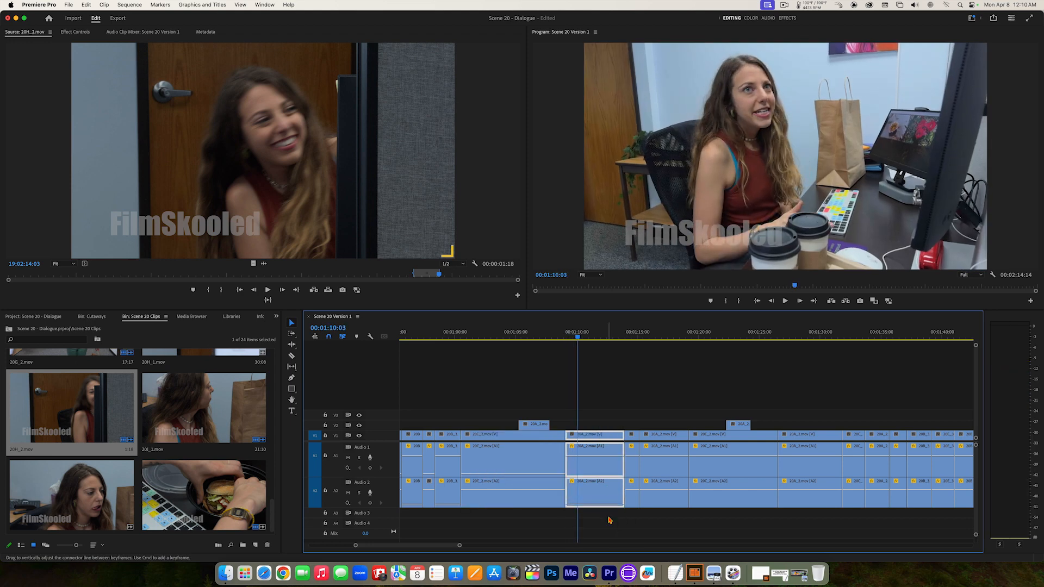
pyautogui.press('space')
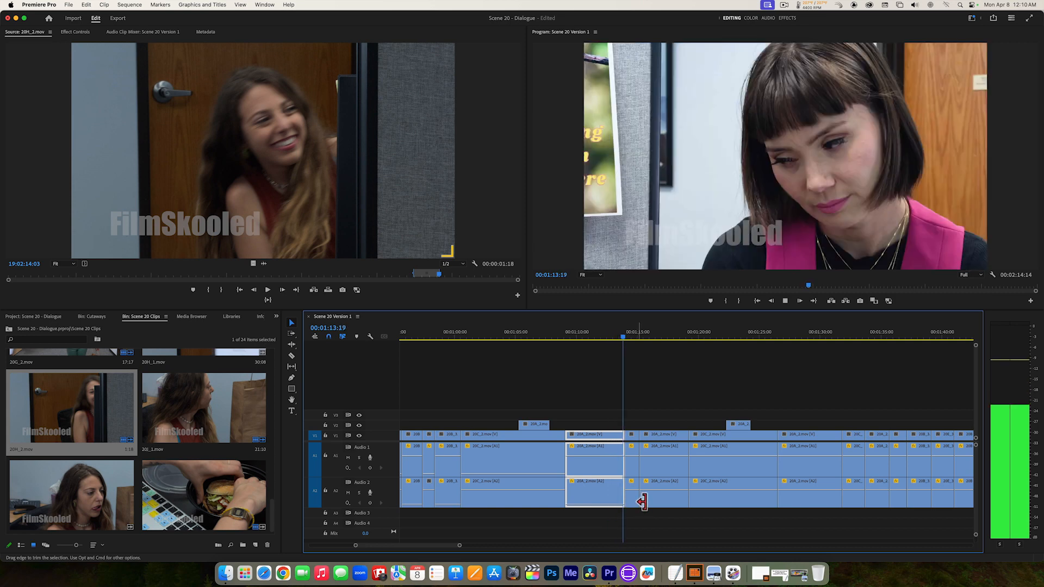
pyautogui.press('space')
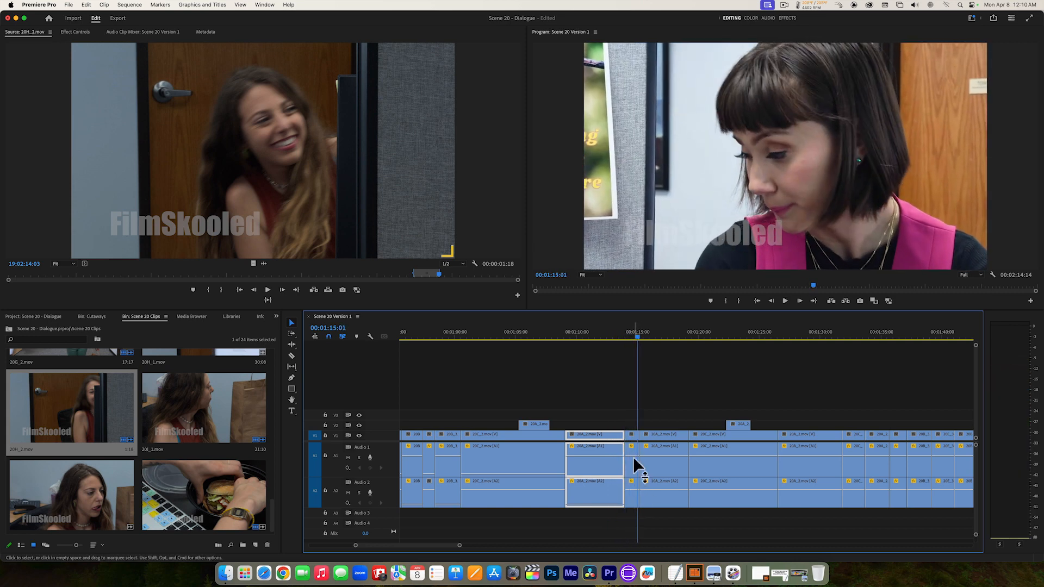
# Silence Audio 1 of the short clip before 00:01:15:01 and Audio 2 of the clip following it, and listen on to 00:01:20:21.
pyautogui.click(633, 483)
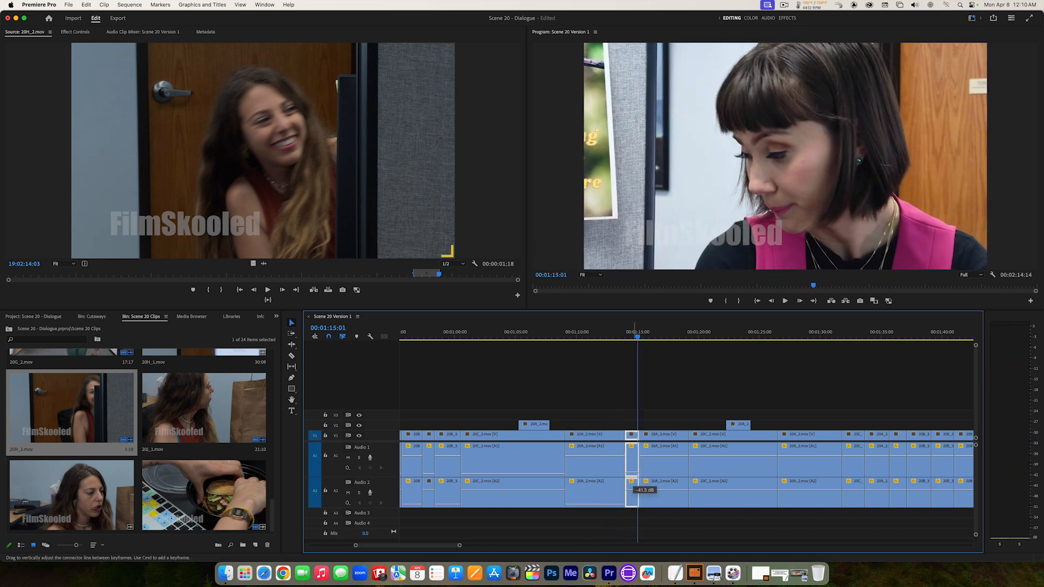
pyautogui.click(666, 490)
pyautogui.press('space')
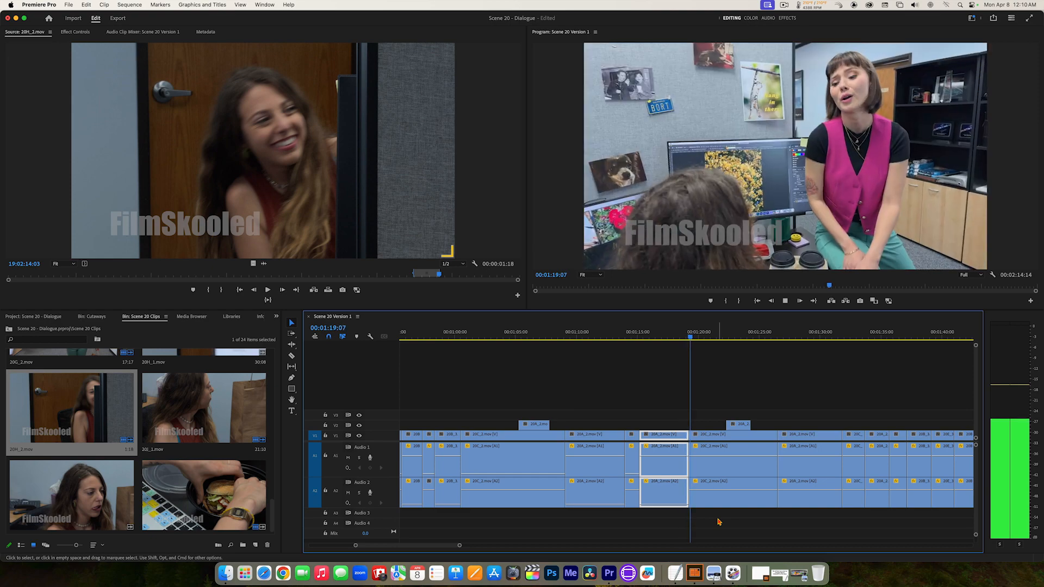
pyautogui.press('space')
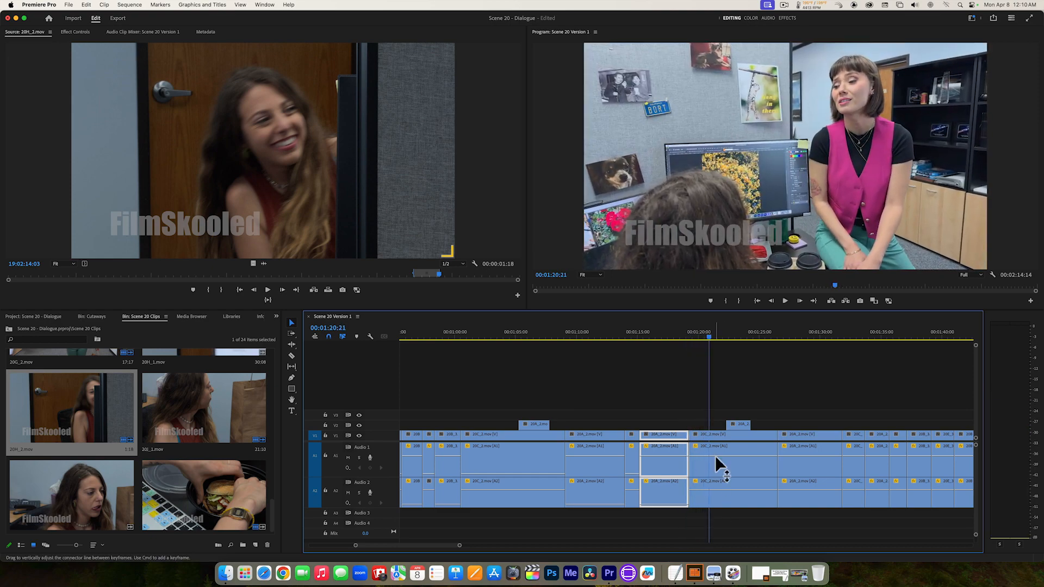
# Silence Audio 1 of the long clip at 00:01:20:21 and Audio 2 of the clip at 00:01:28:15, listening on to 00:01:31:16.
pyautogui.moveTo(716, 456); pyautogui.dragTo(717, 481)
pyautogui.press('space')
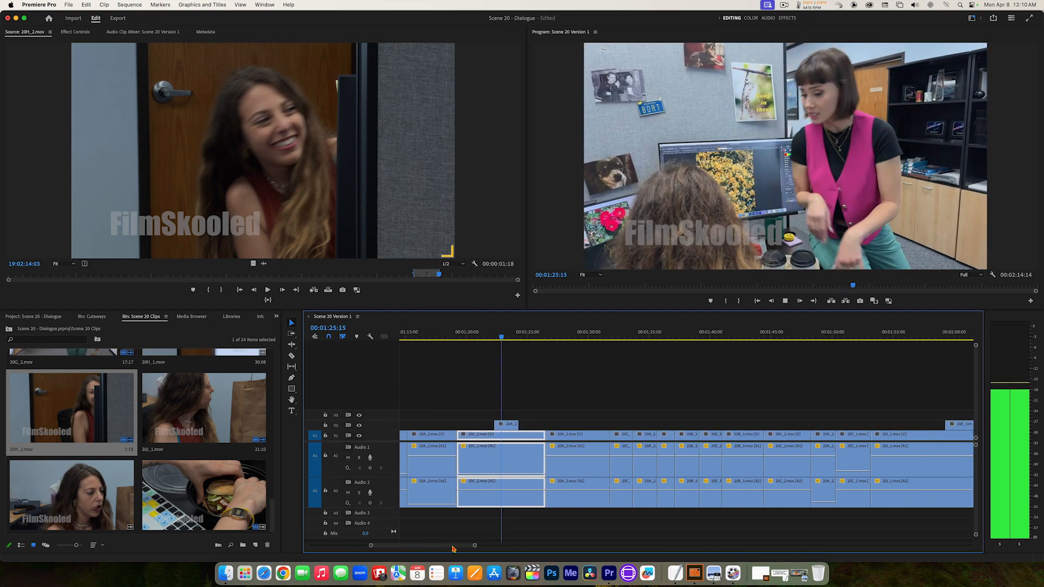
pyautogui.click(582, 490)
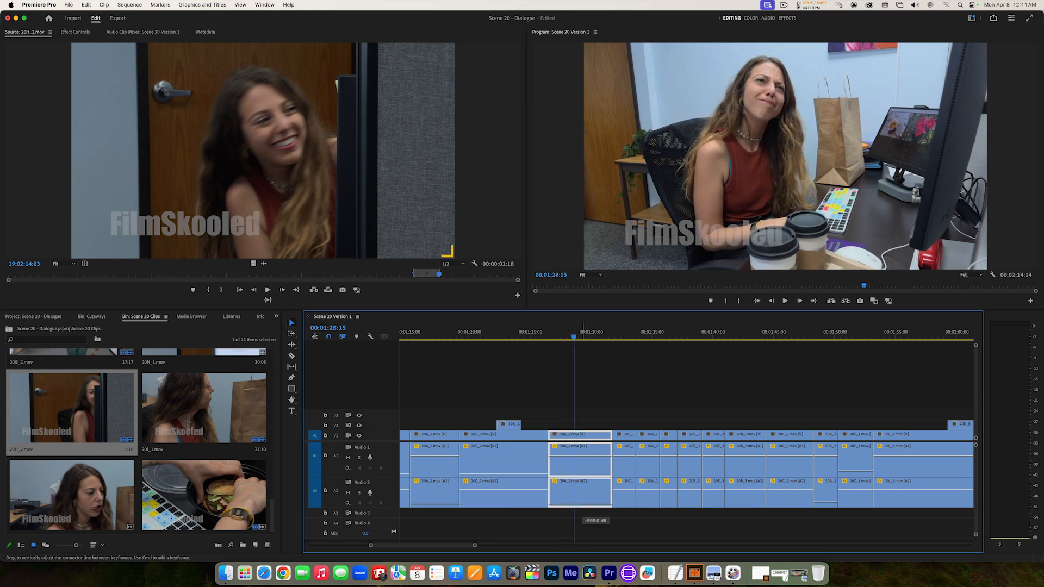
pyautogui.press('space')
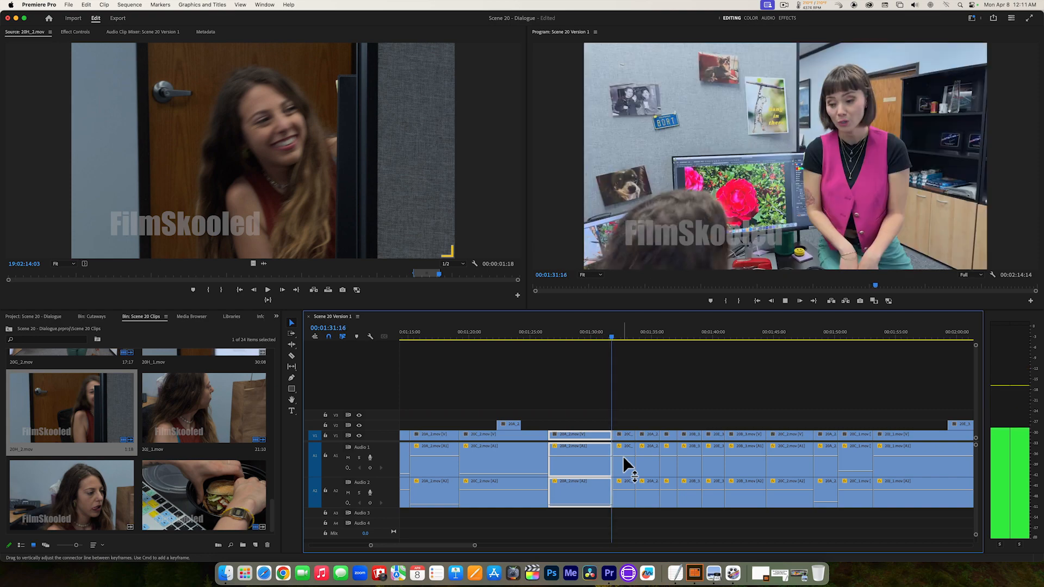
# Silence Audio 1 of the short clip starting at 00:01:31:19 and listen across its start and end.
pyautogui.moveTo(623, 455); pyautogui.dragTo(623, 474)
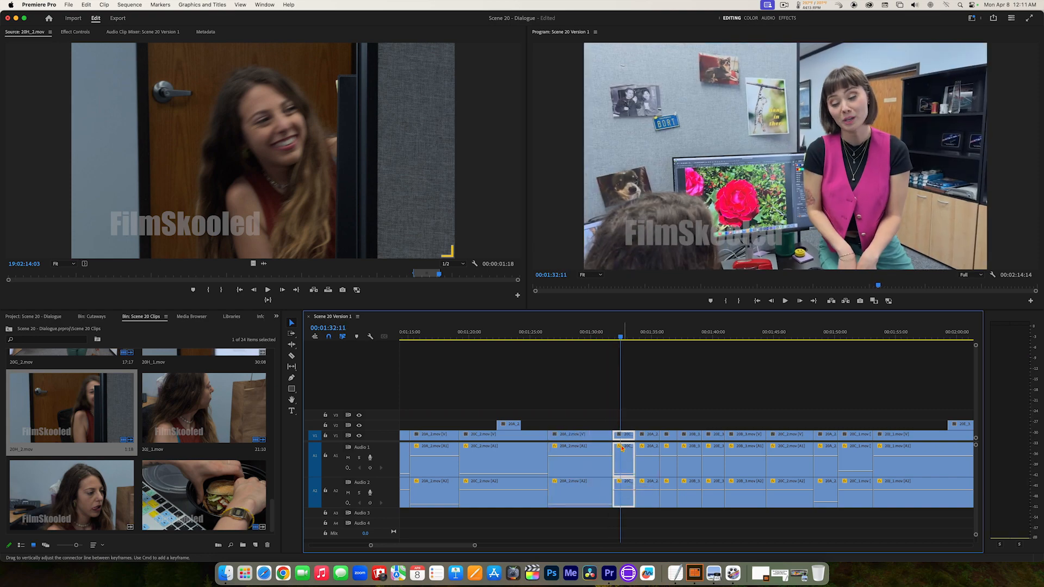
pyautogui.moveTo(607, 337); pyautogui.dragTo(593, 337)
pyautogui.press('space')
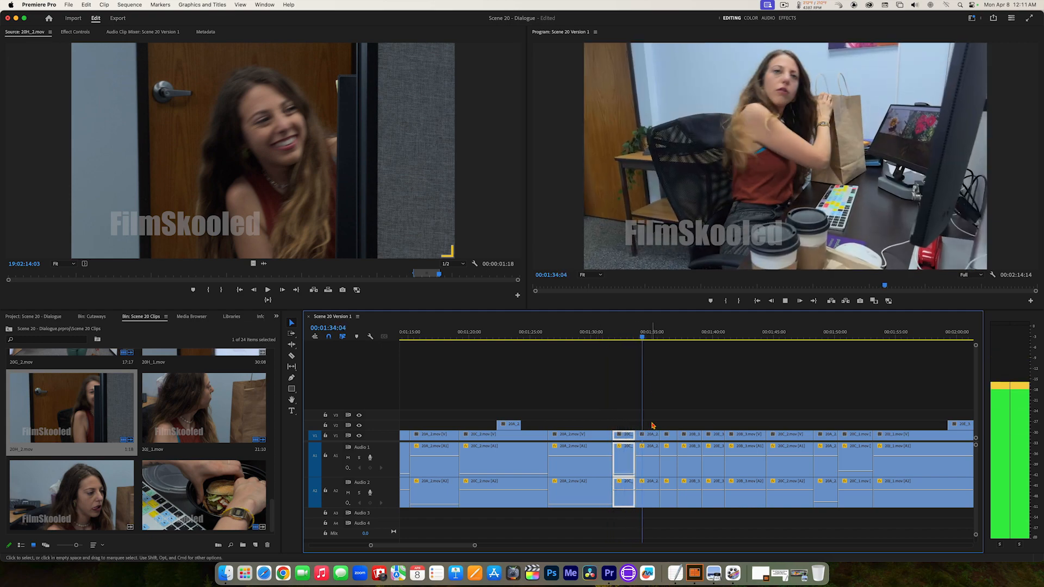
pyautogui.press('space')
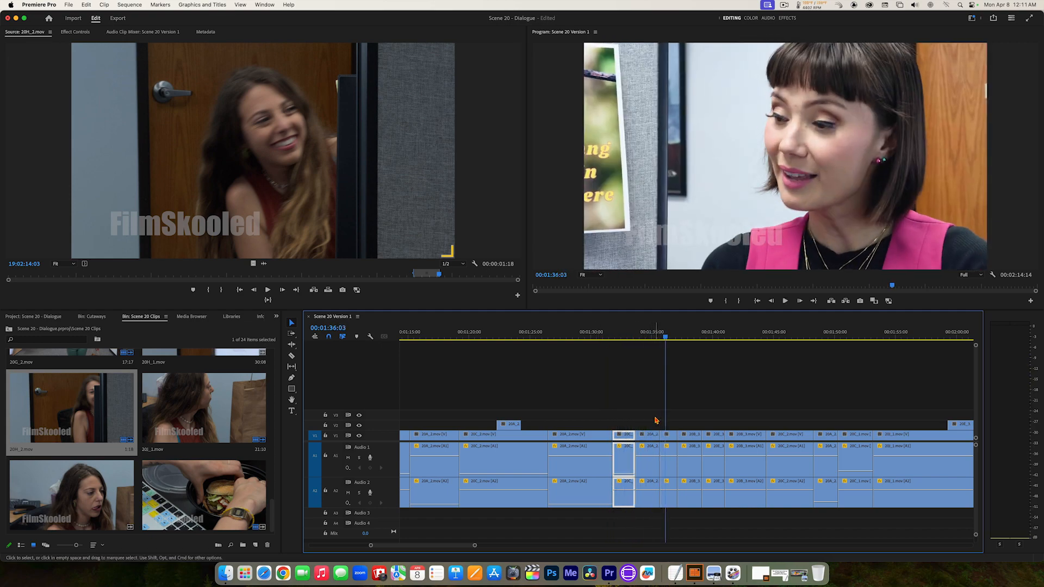
pyautogui.moveTo(642, 333); pyautogui.dragTo(613, 337)
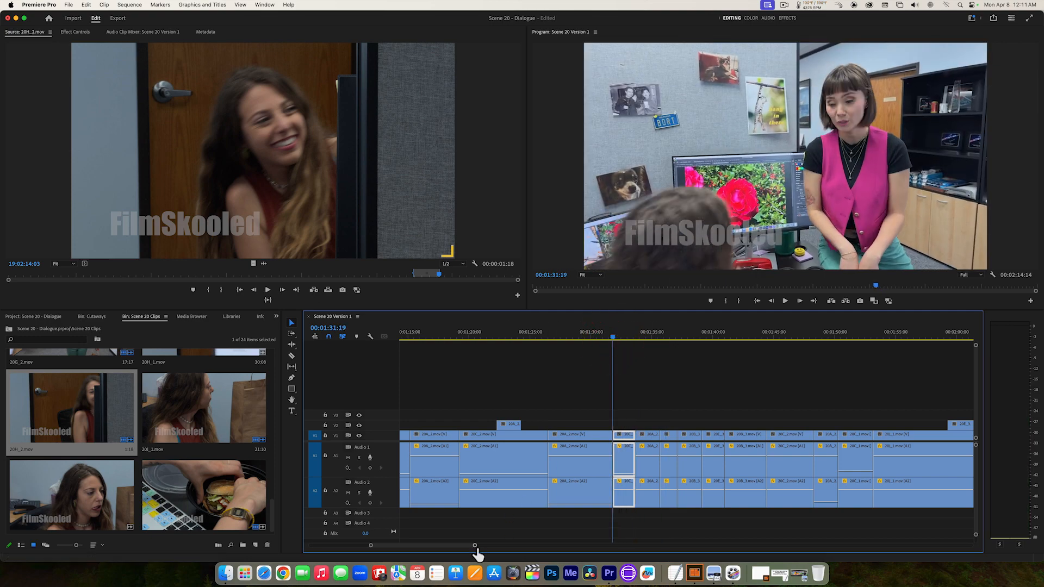
# Turn on Show Audio Waveform for the timeline clips to inspect the cut at 00:01:31:19 closely.
pyautogui.moveTo(477, 551); pyautogui.dragTo(473, 552)
pyautogui.moveTo(456, 556); pyautogui.dragTo(433, 558)
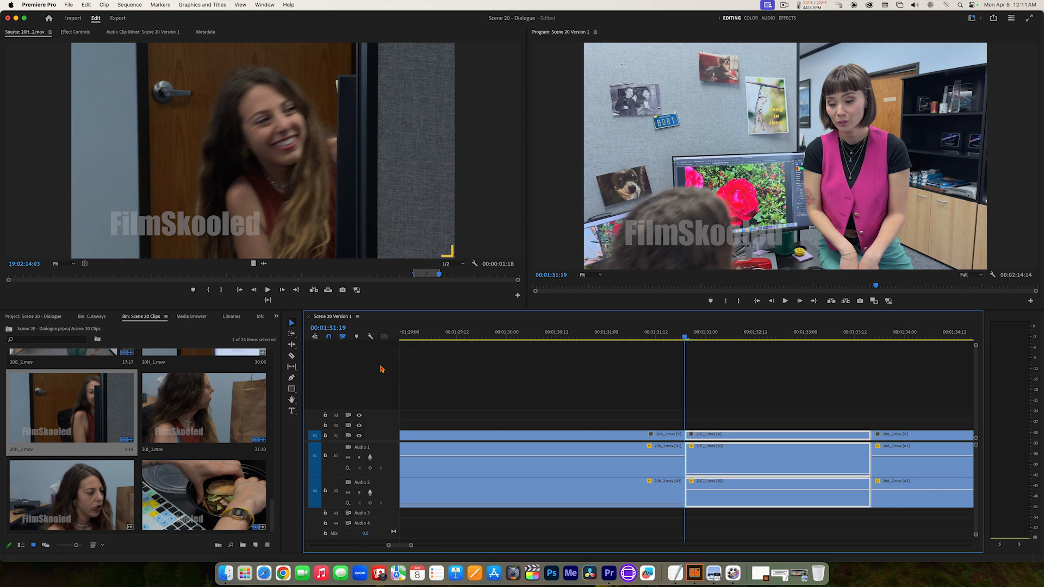
pyautogui.click(370, 338)
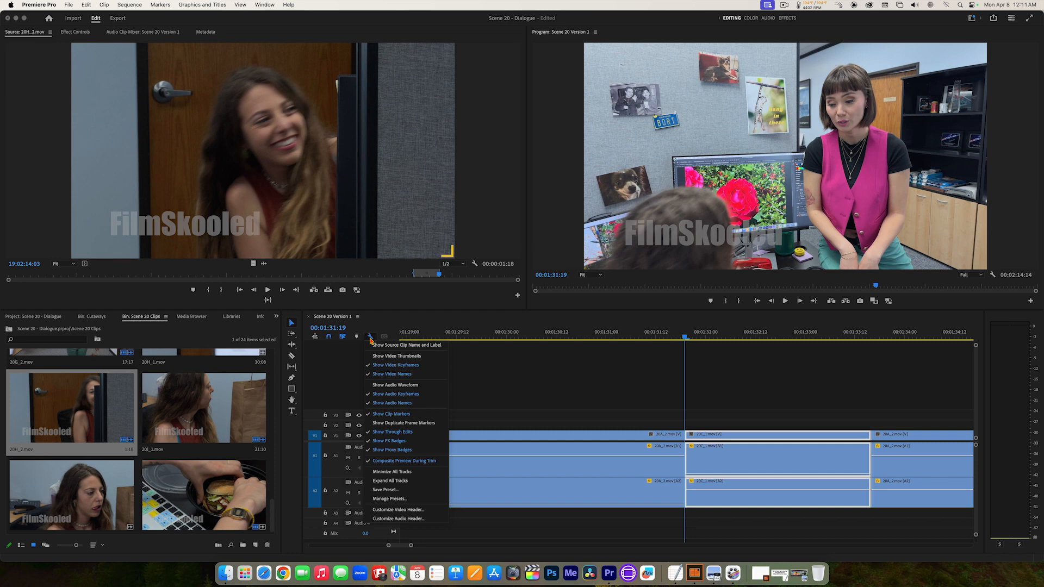
pyautogui.click(385, 386)
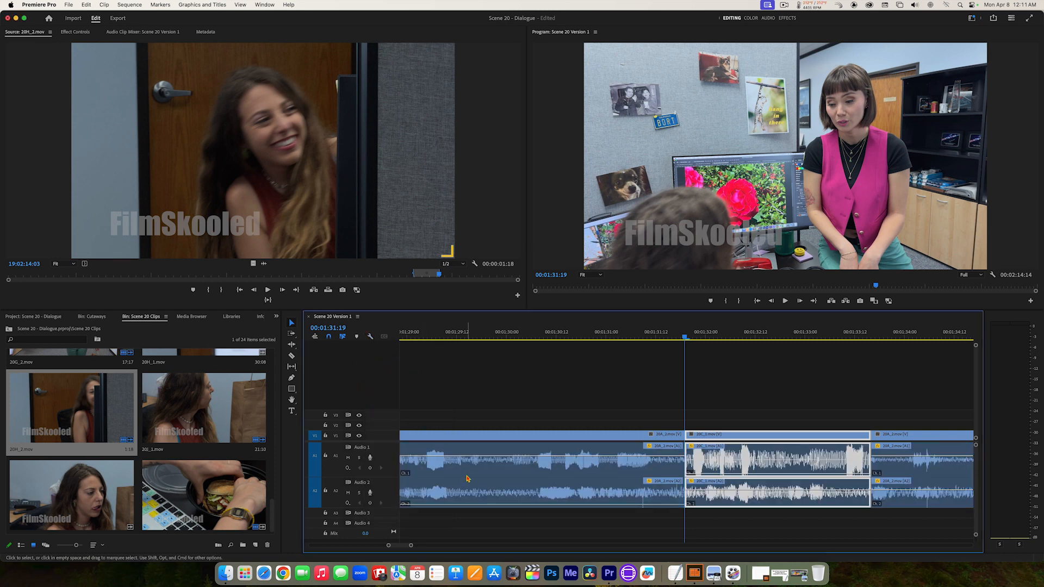
pyautogui.moveTo(412, 547); pyautogui.dragTo(409, 547)
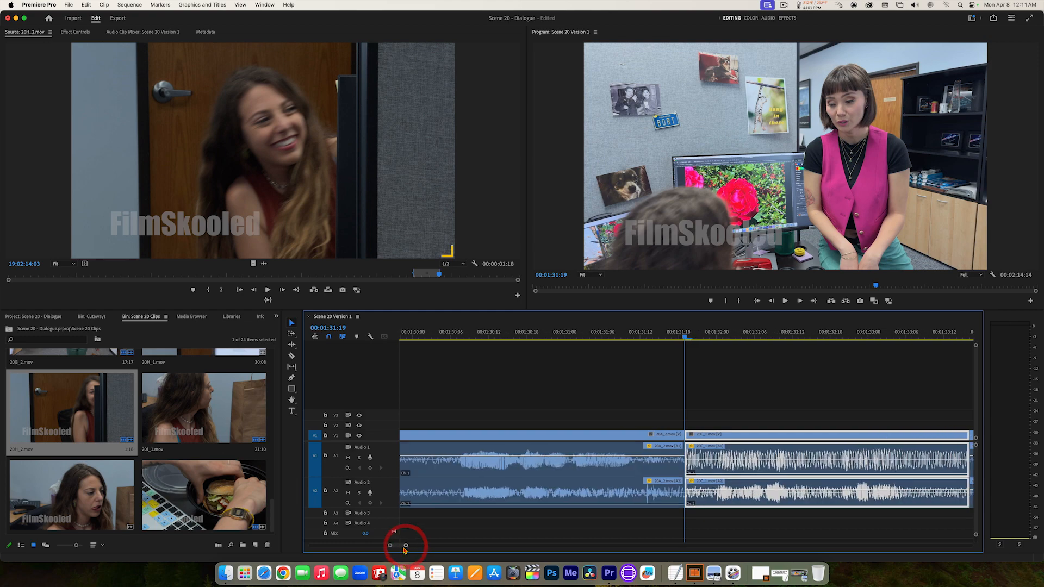
# Scrub the clip's opening to find the unwanted sound and split the clip at 00:01:31:23 with the Razor tool.
pyautogui.press('space')
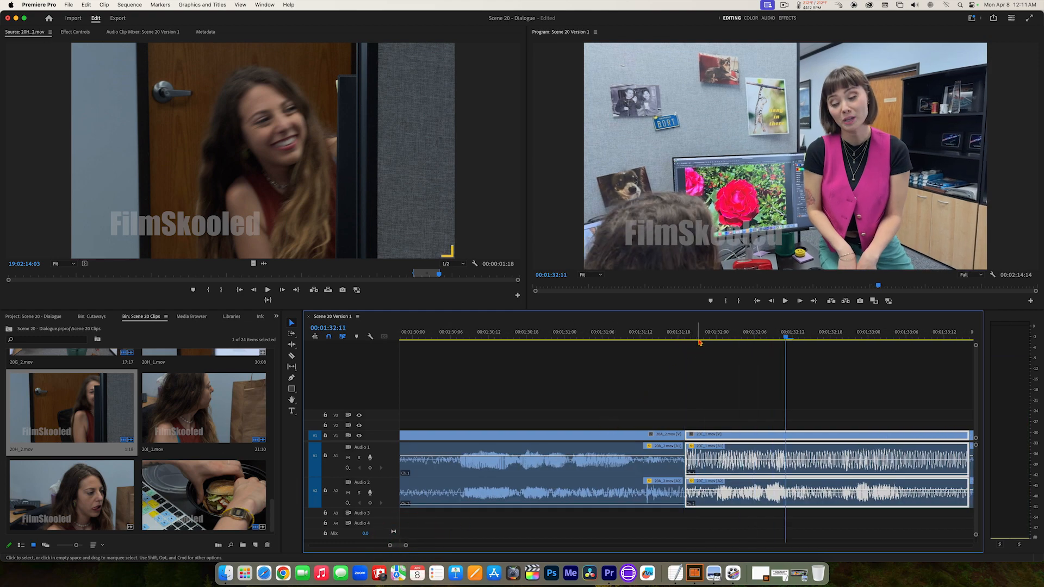
pyautogui.click(699, 336)
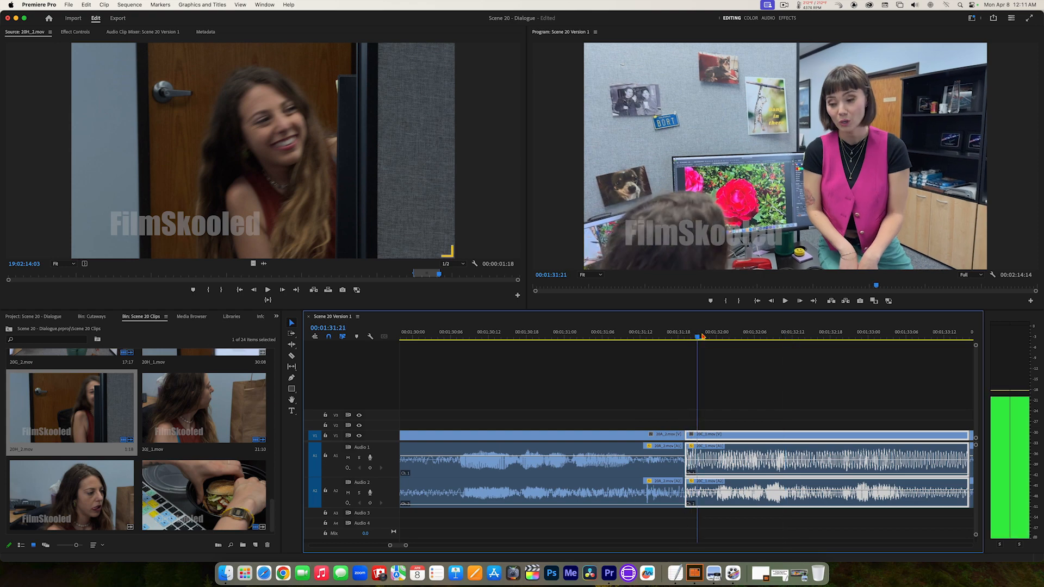
pyautogui.click(697, 338)
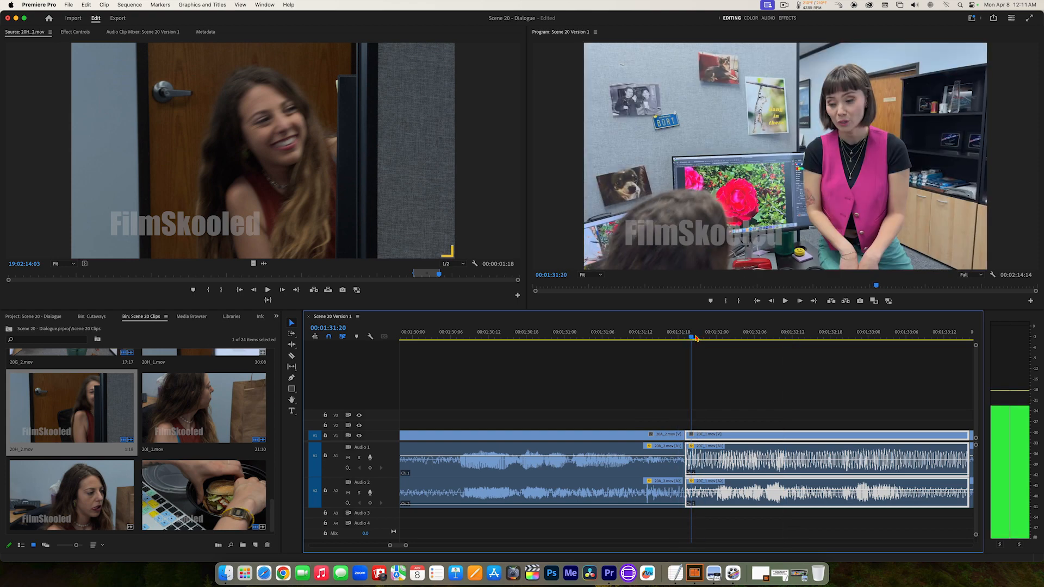
pyautogui.moveTo(697, 339)
pyautogui.mouseDown()
pyautogui.moveTo(738, 338)
pyautogui.moveTo(710, 337)
pyautogui.mouseUp()
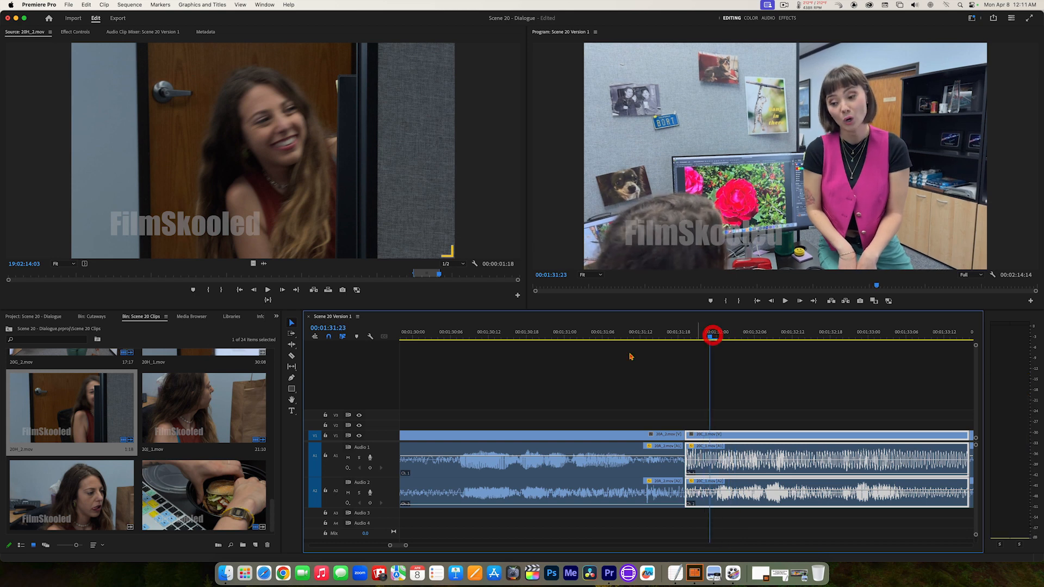
pyautogui.click(293, 358)
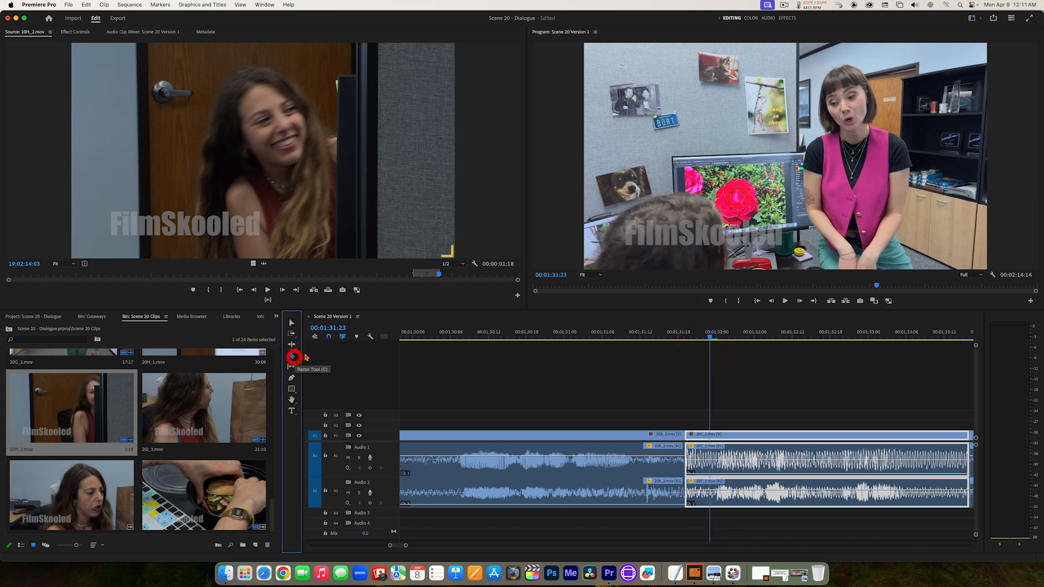
pyautogui.click(710, 435)
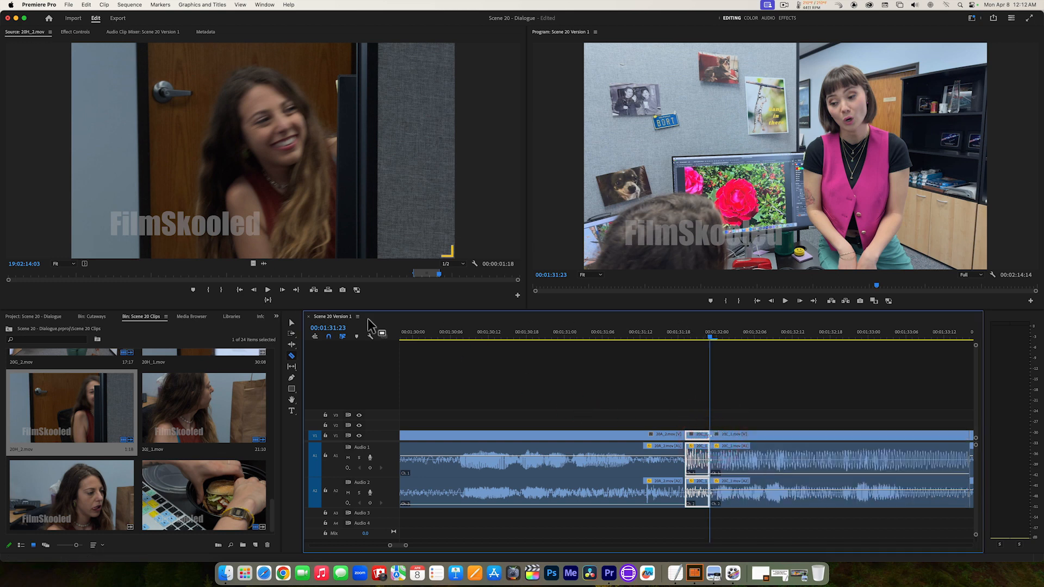
# Ripple delete the small piece between the cuts at 00:01:31:19 and 00:01:31:23.
pyautogui.click(290, 323)
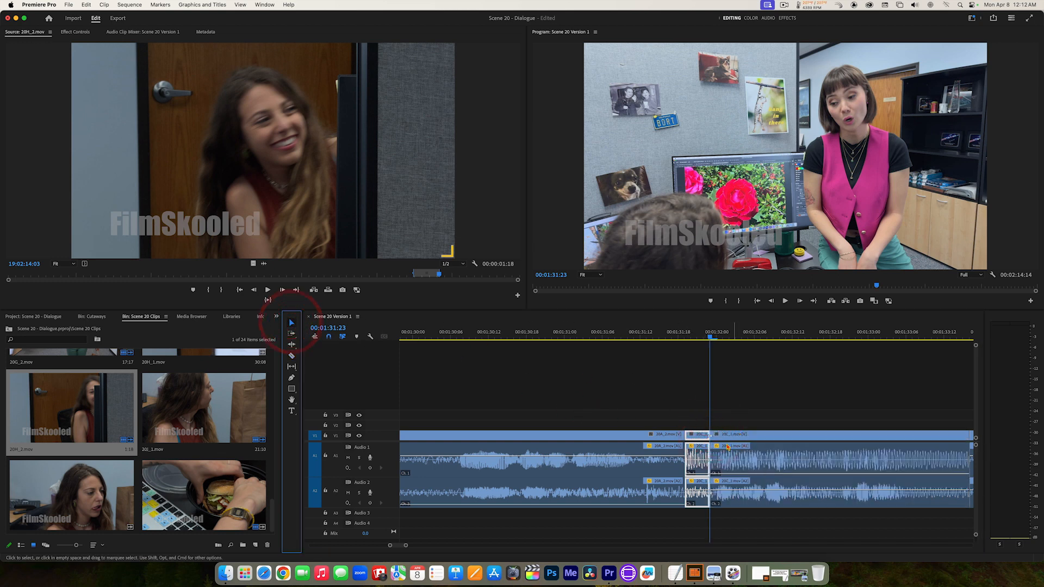
pyautogui.click(700, 437)
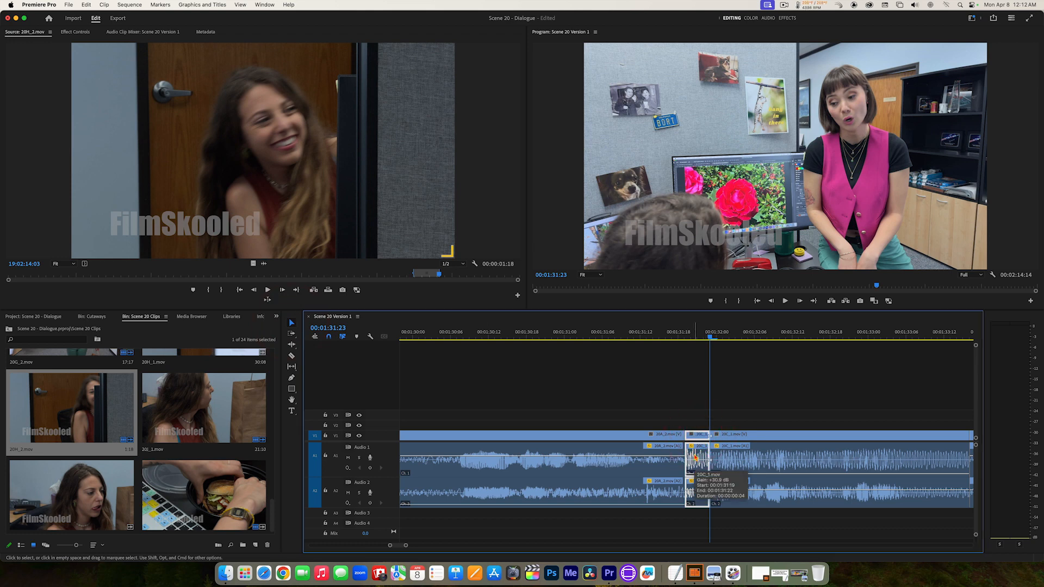
pyautogui.press('q')
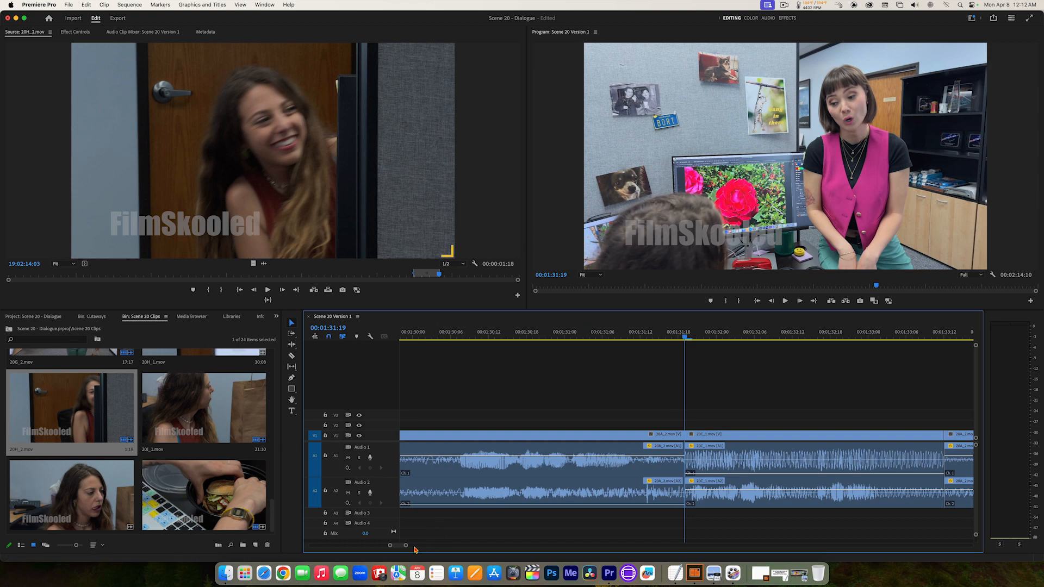
# Play through the trimmed cut at 00:01:31:19 to check how the dialogue flows across it.
pyautogui.moveTo(407, 548); pyautogui.dragTo(429, 549)
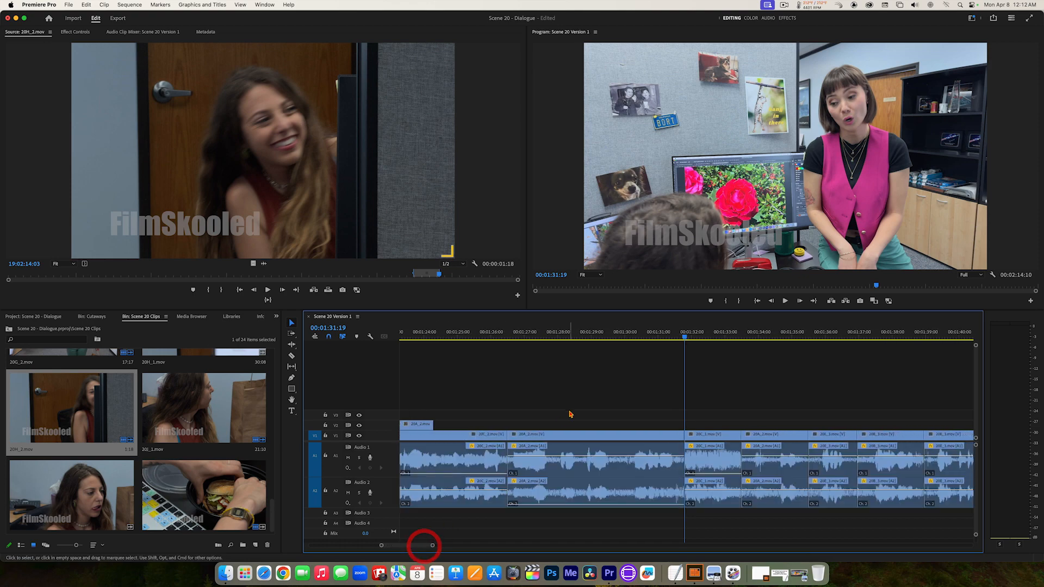
pyautogui.click(659, 336)
pyautogui.press('space')
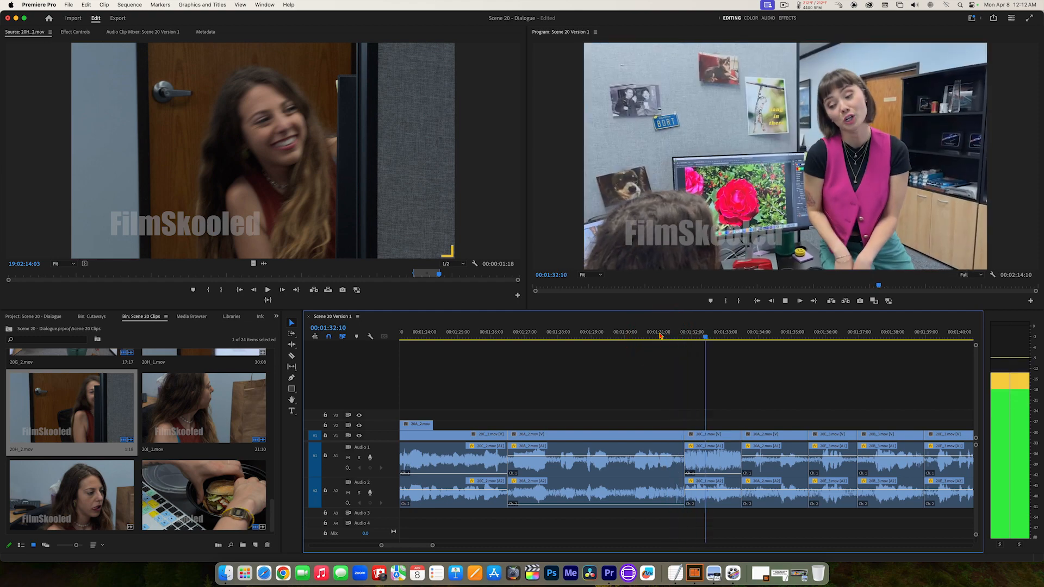
pyautogui.press('space')
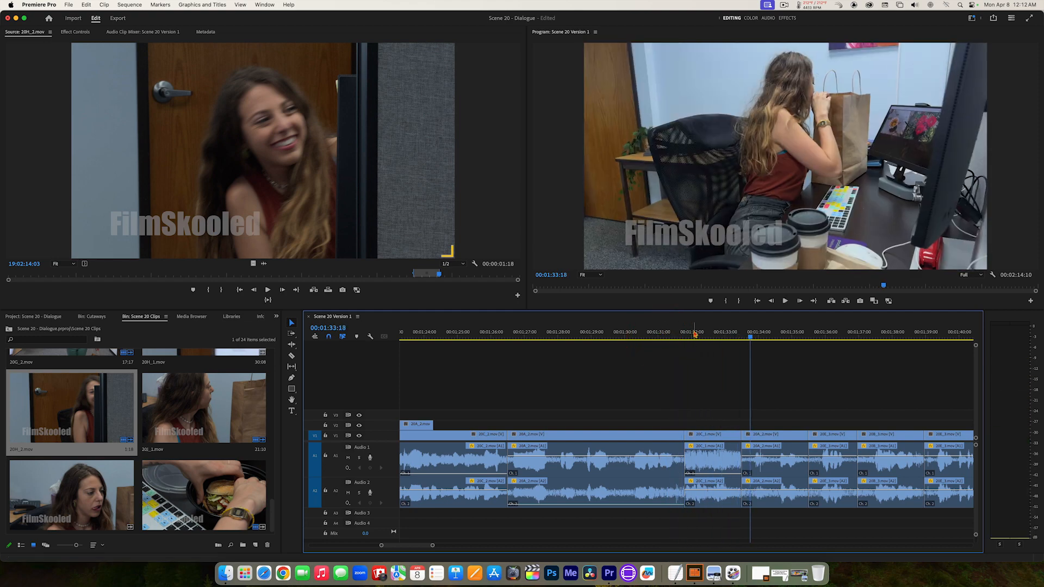
pyautogui.click(685, 334)
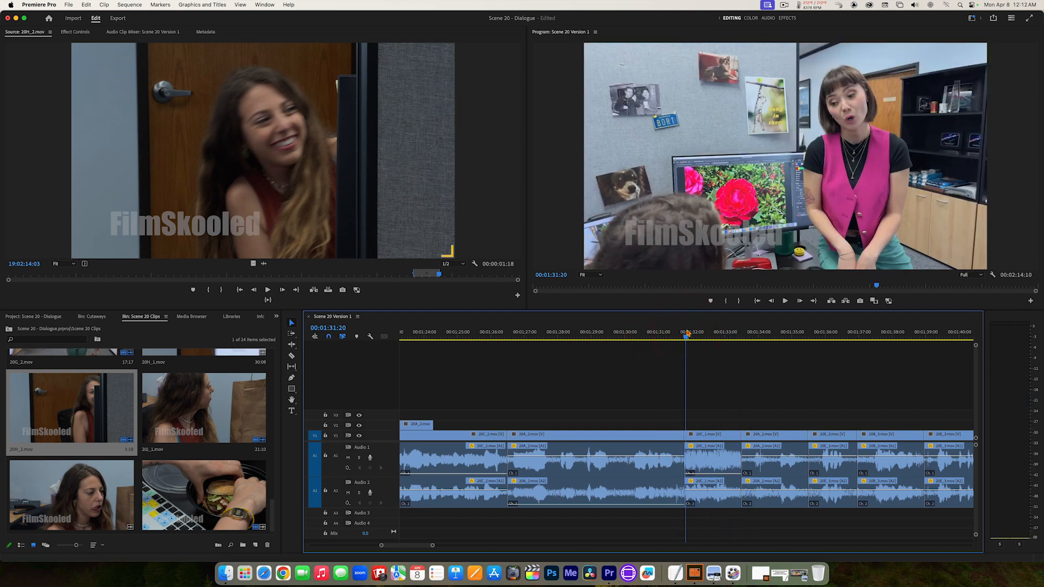
pyautogui.press('space')
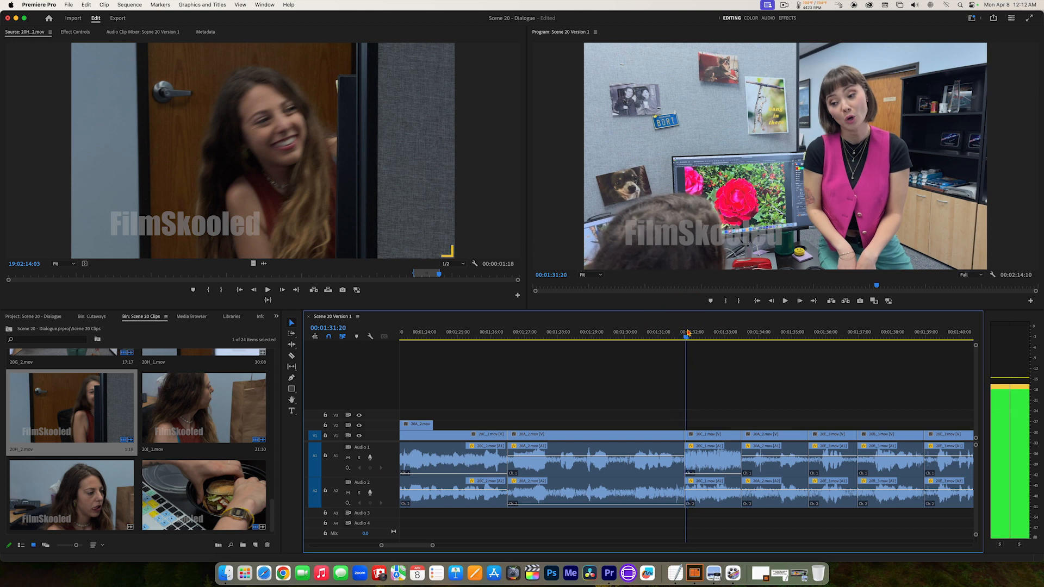
pyautogui.press('Left')
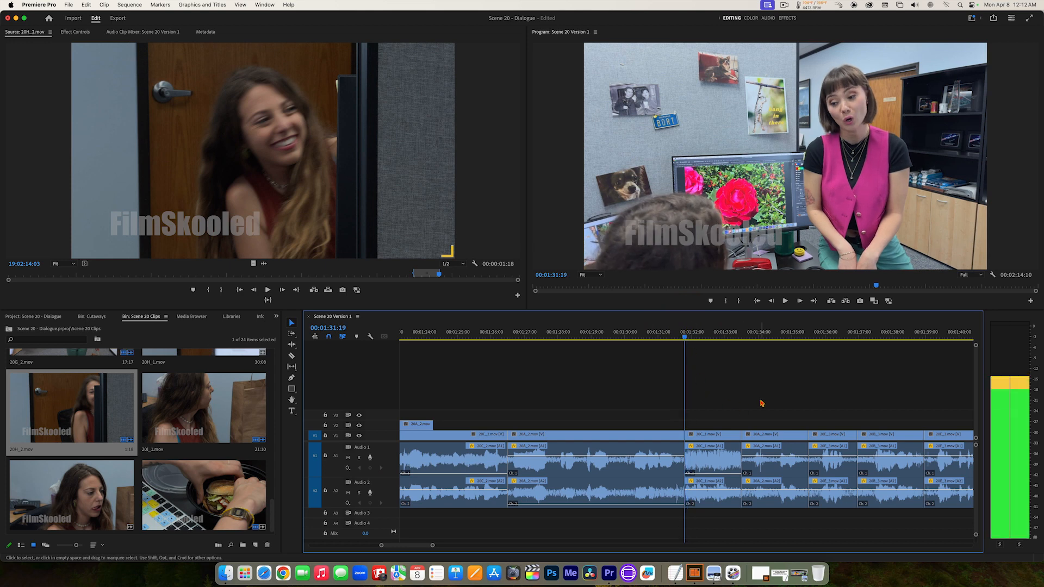
# Silence Audio 2 of the clip at 00:01:34:23 and Audio 1 of the clip at 00:01:36:05, listening in between.
pyautogui.press('space')
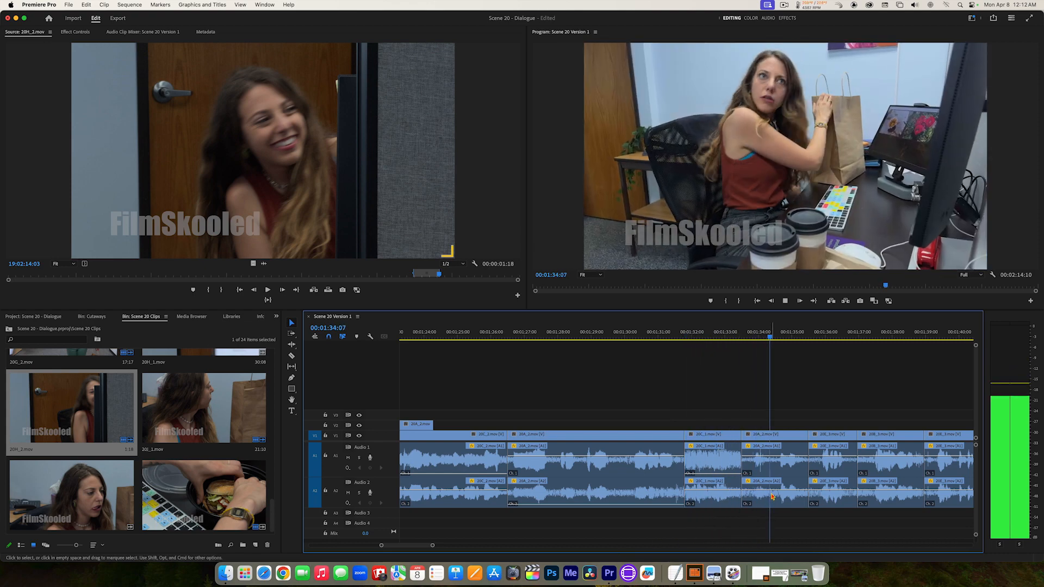
pyautogui.press('space')
pyautogui.moveTo(772, 491); pyautogui.dragTo(771, 507)
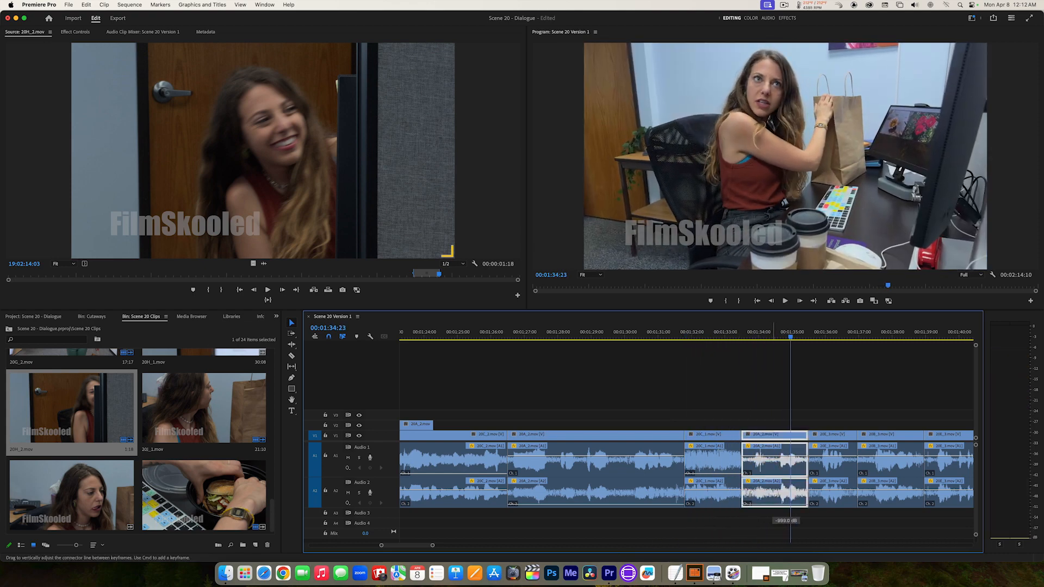
pyautogui.press('space')
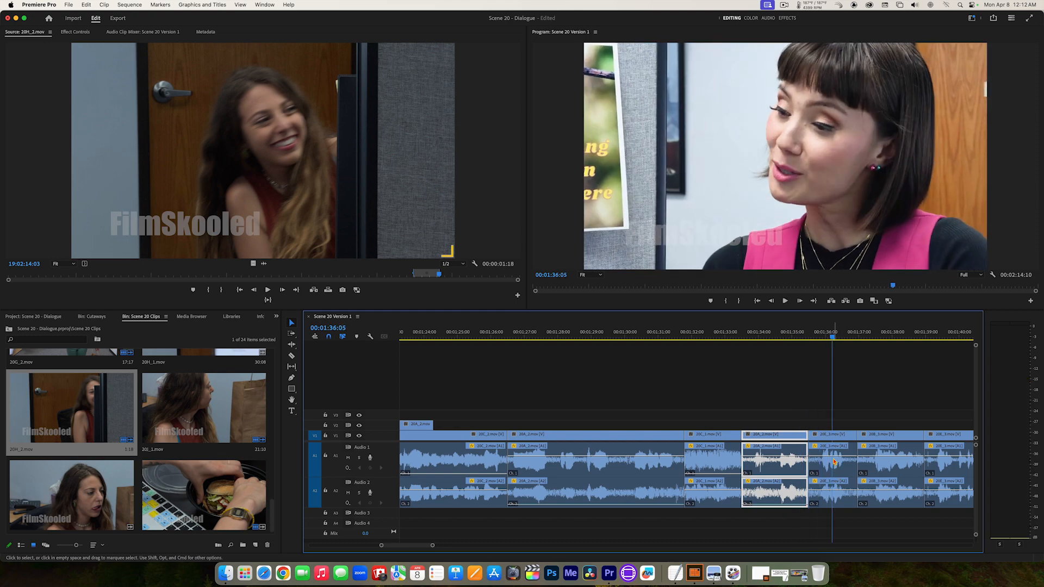
pyautogui.moveTo(833, 455); pyautogui.dragTo(833, 489)
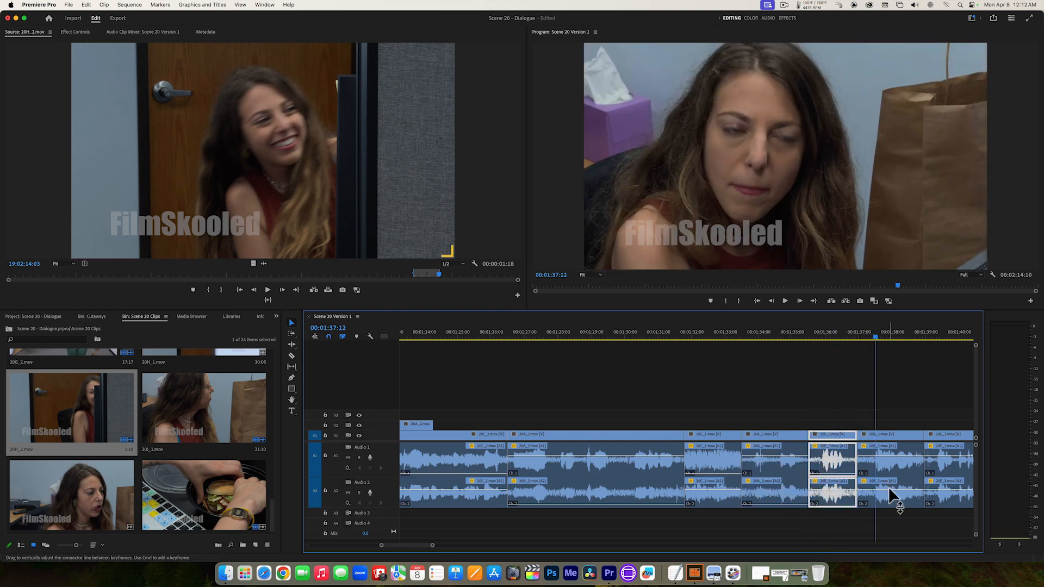
# Silence Audio 2 of the clip at 00:01:37:12.
pyautogui.moveTo(889, 489); pyautogui.dragTo(890, 488)
pyautogui.moveTo(889, 526); pyautogui.dragTo(889, 526)
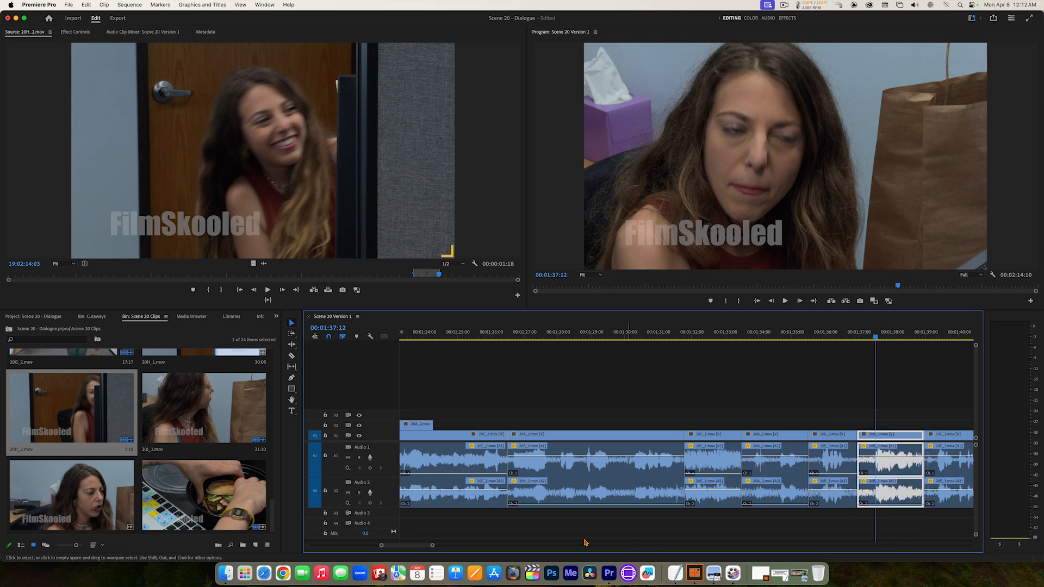
pyautogui.hscroll(5, 432, 546)
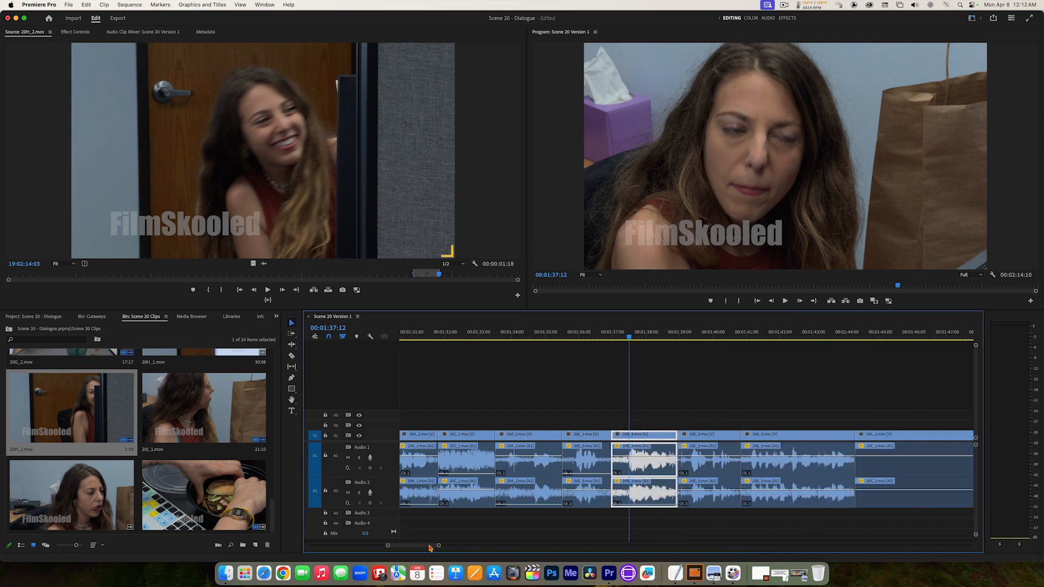
# Listen on from 00:01:37:12 and silence Audio 1 of the following clip and Audio 2 of the clip at 00:01:41:03.
pyautogui.press('space')
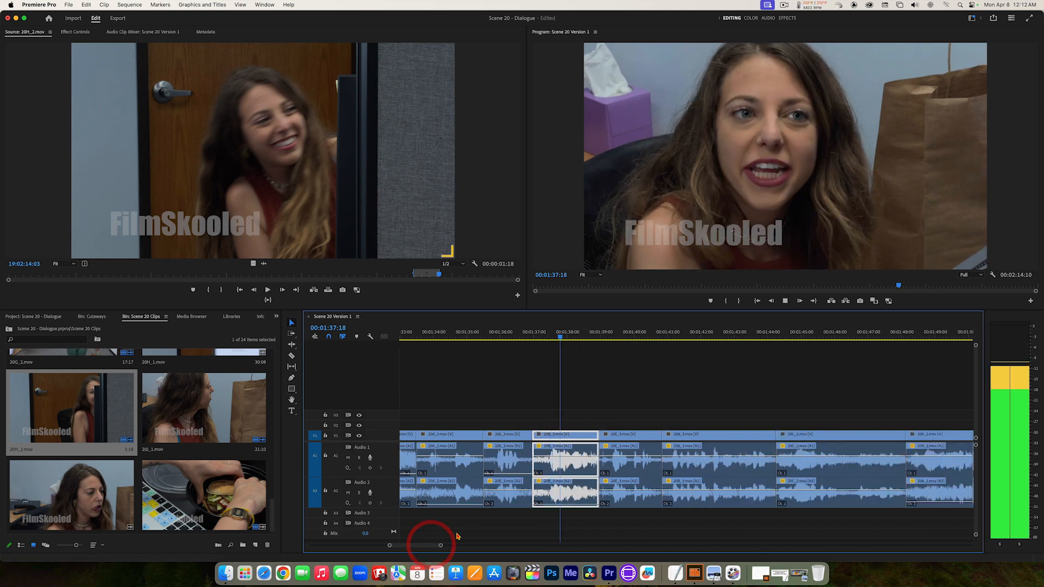
pyautogui.click(632, 459)
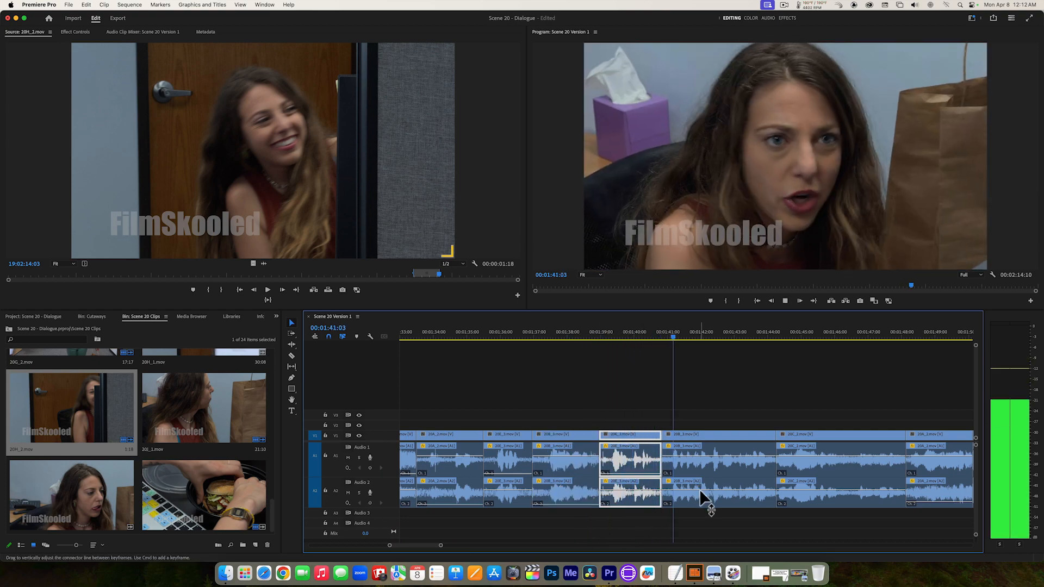
pyautogui.click(700, 488)
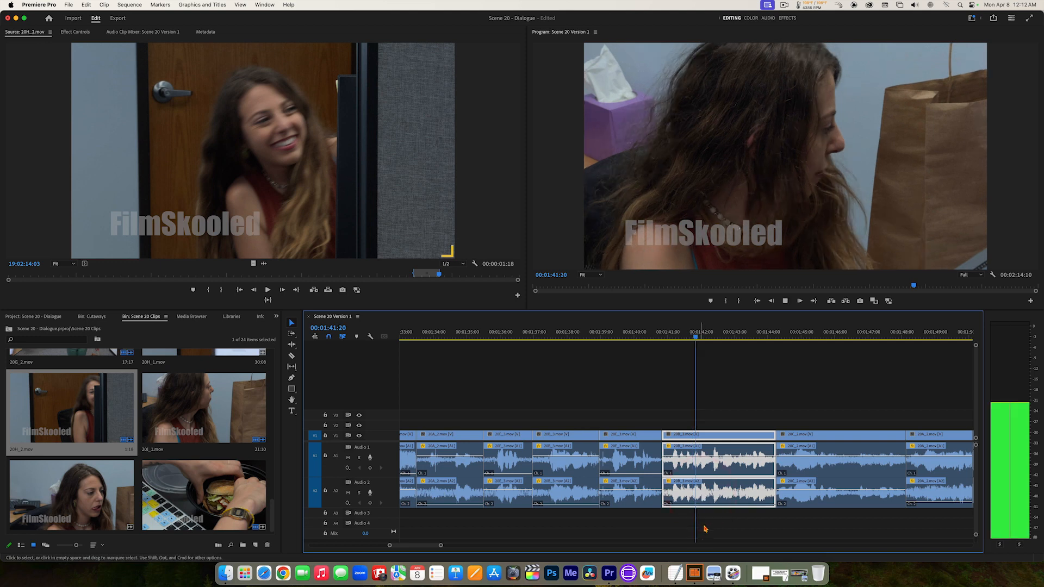
# Silence Audio 1 of the clip at 00:01:44:09 and listen on to about 00:01:51:01.
pyautogui.moveTo(426, 545); pyautogui.dragTo(431, 547)
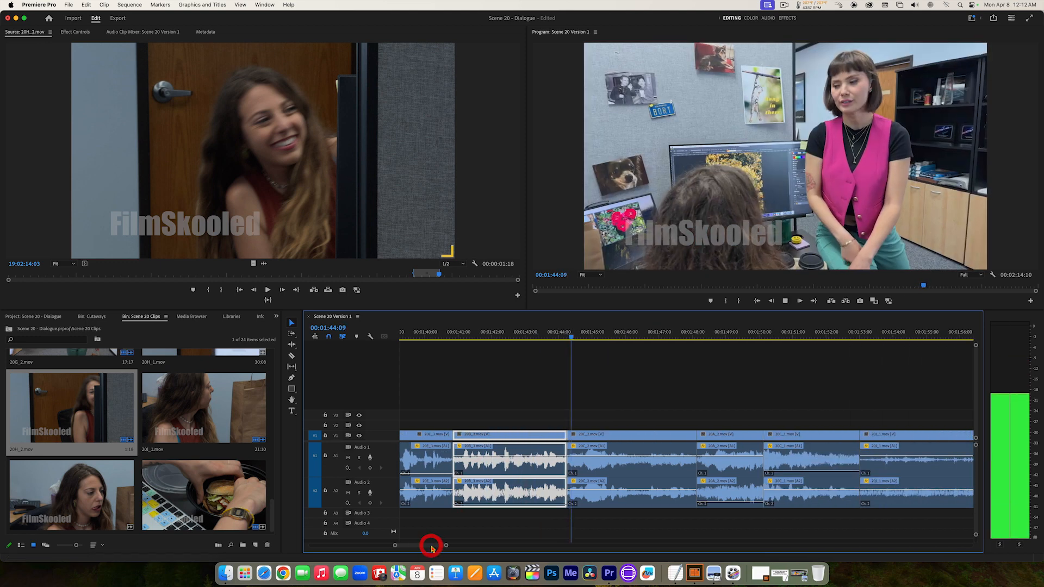
pyautogui.click(599, 455)
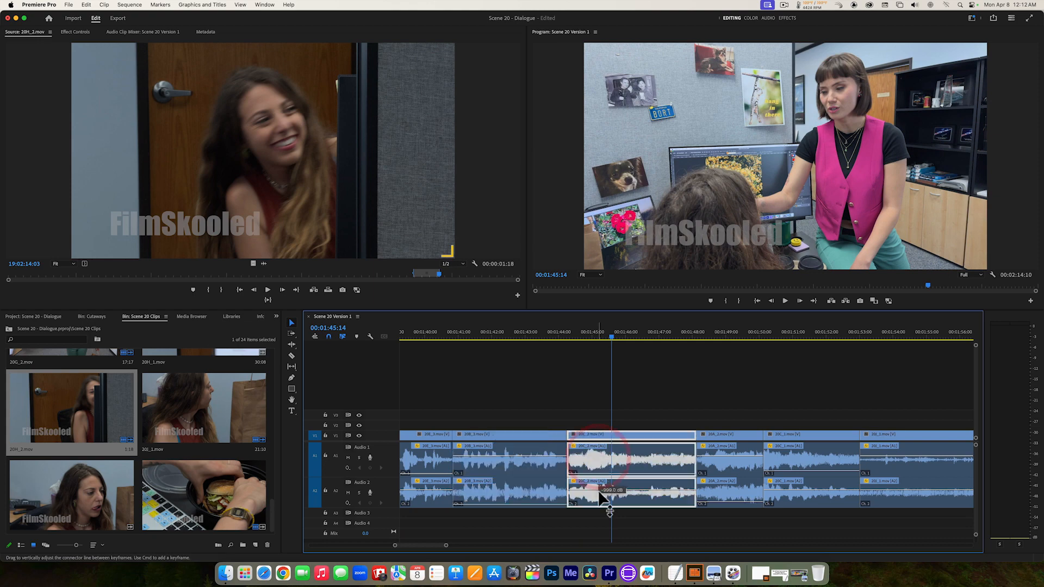
pyautogui.press('space')
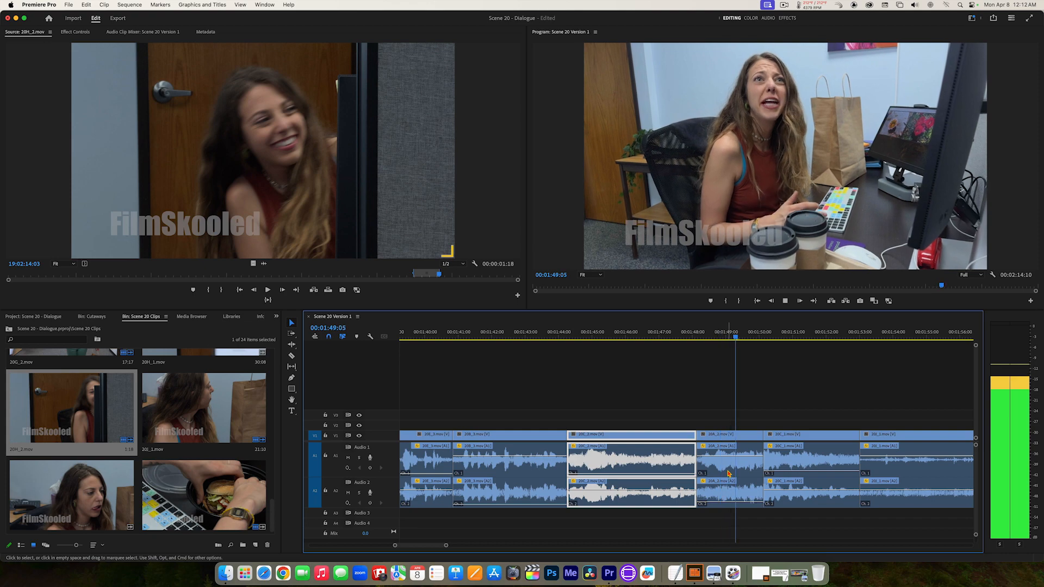
pyautogui.press('space')
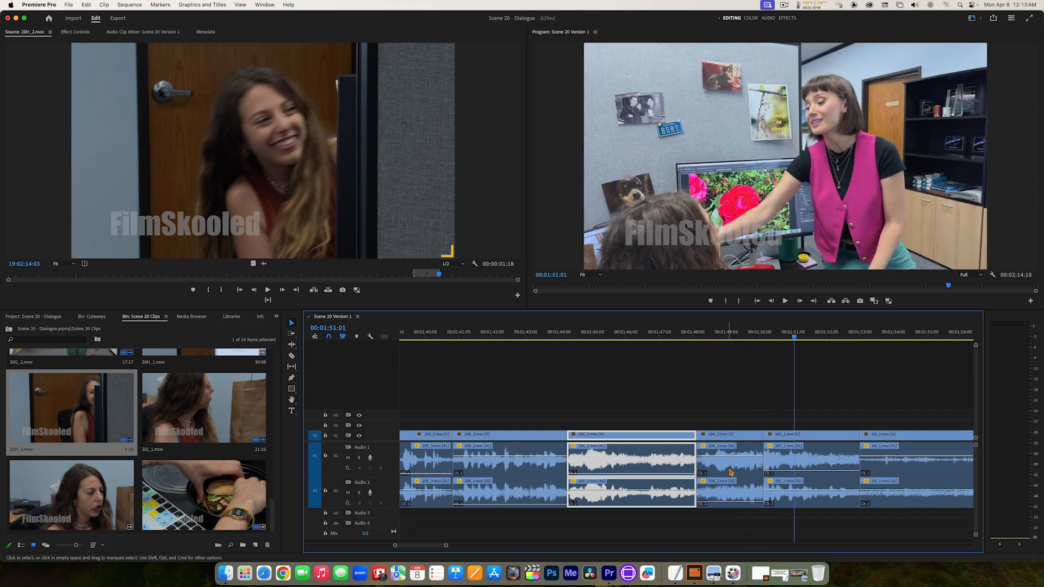
# Split the clip at 00:01:50:09 and ripple delete the short piece between the preceding cut and that point.
pyautogui.moveTo(777, 334); pyautogui.dragTo(773, 336)
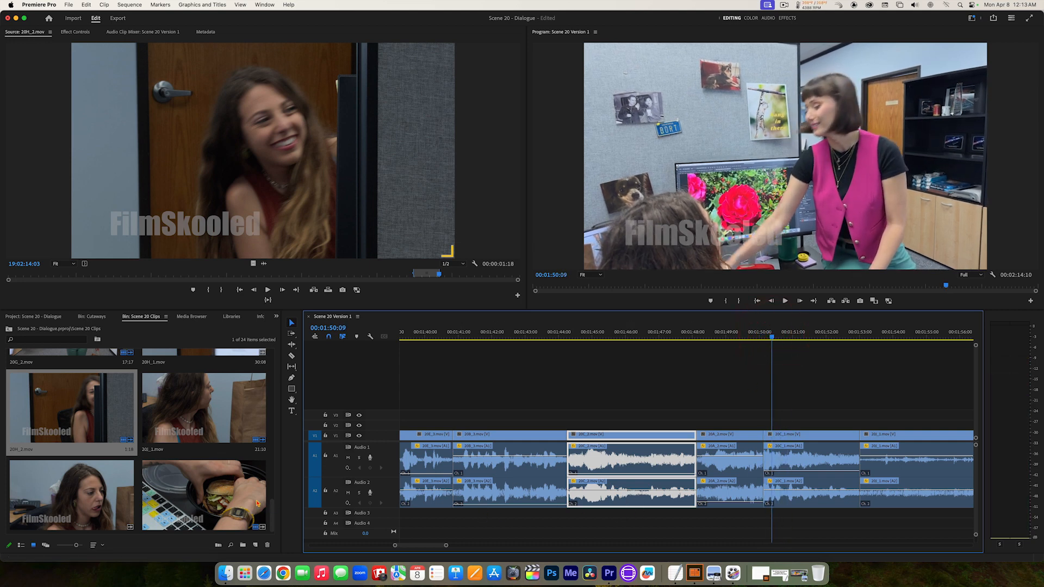
pyautogui.click(292, 357)
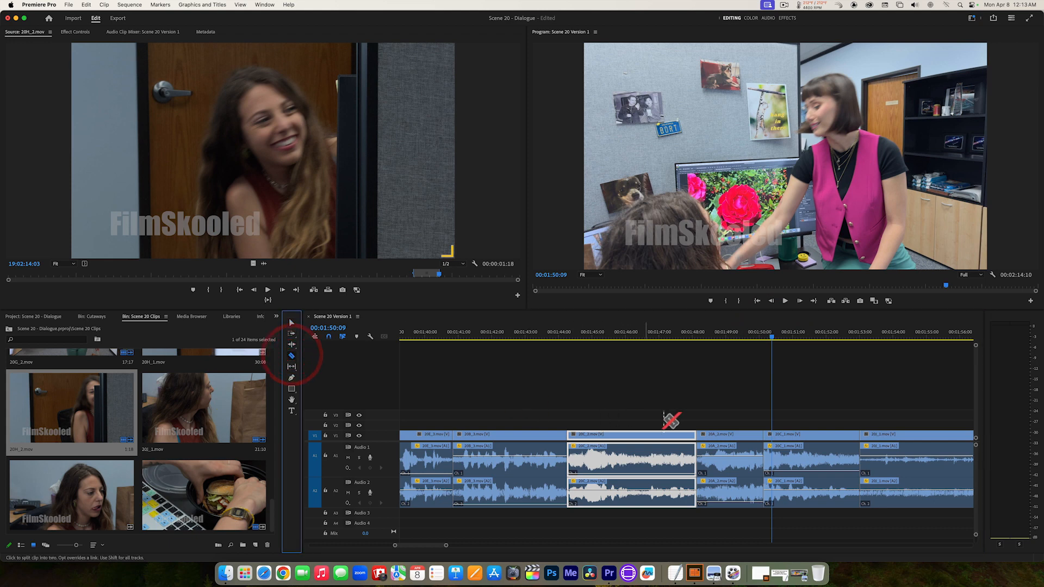
pyautogui.click(773, 435)
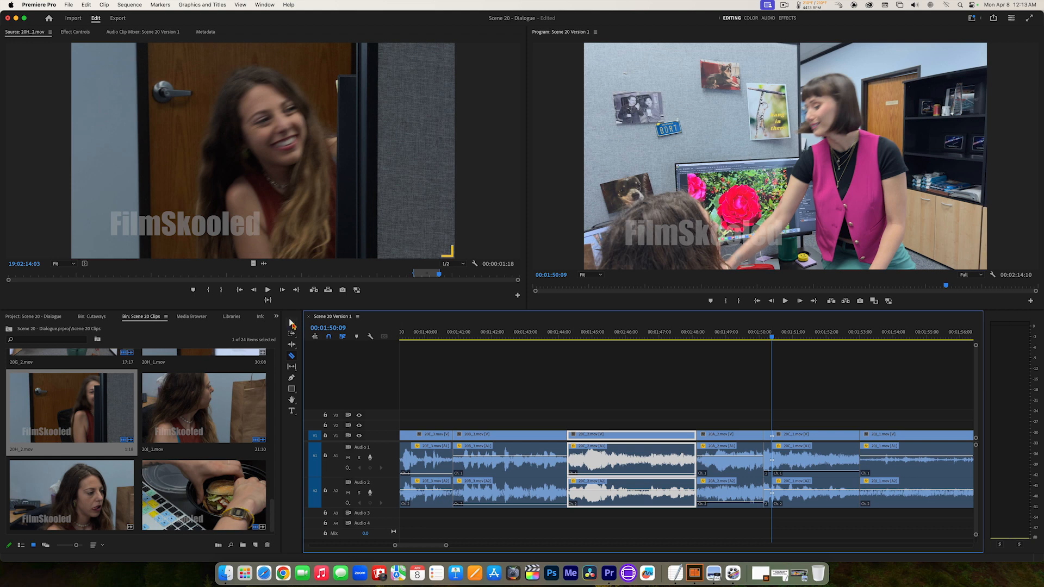
pyautogui.click(293, 323)
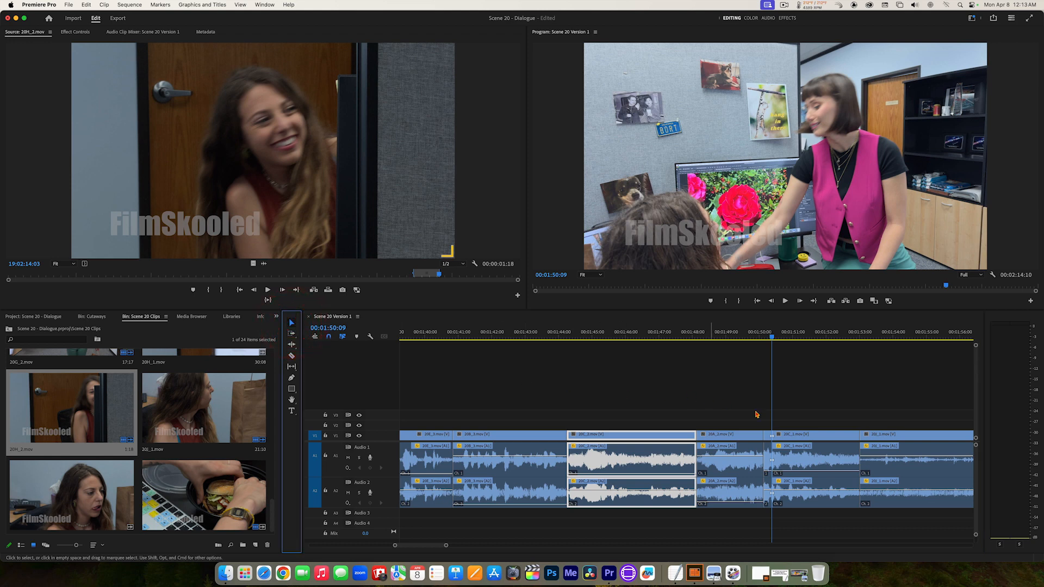
pyautogui.click(768, 437)
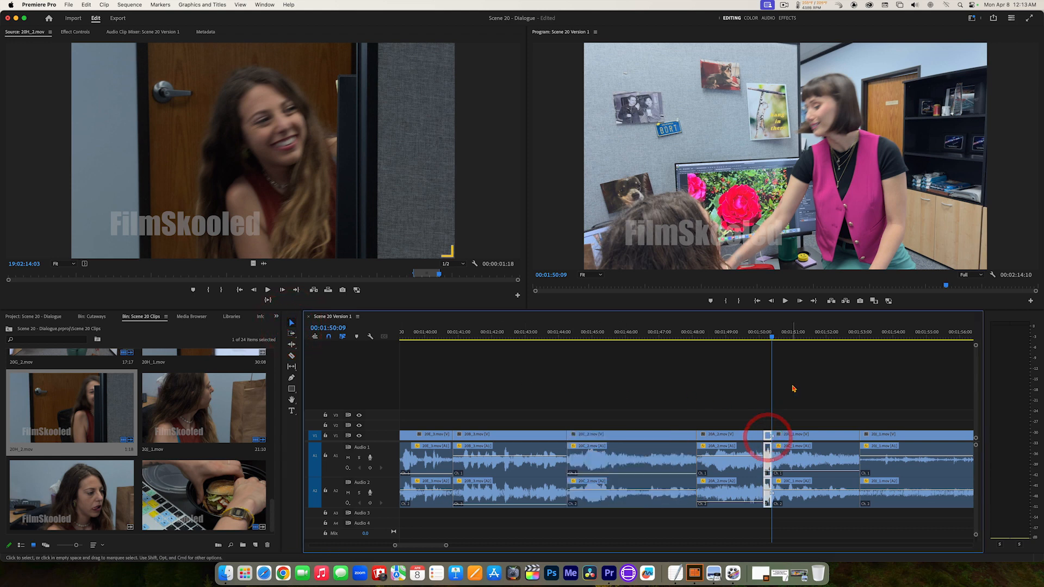
pyautogui.hotkey('shift', 'Delete')
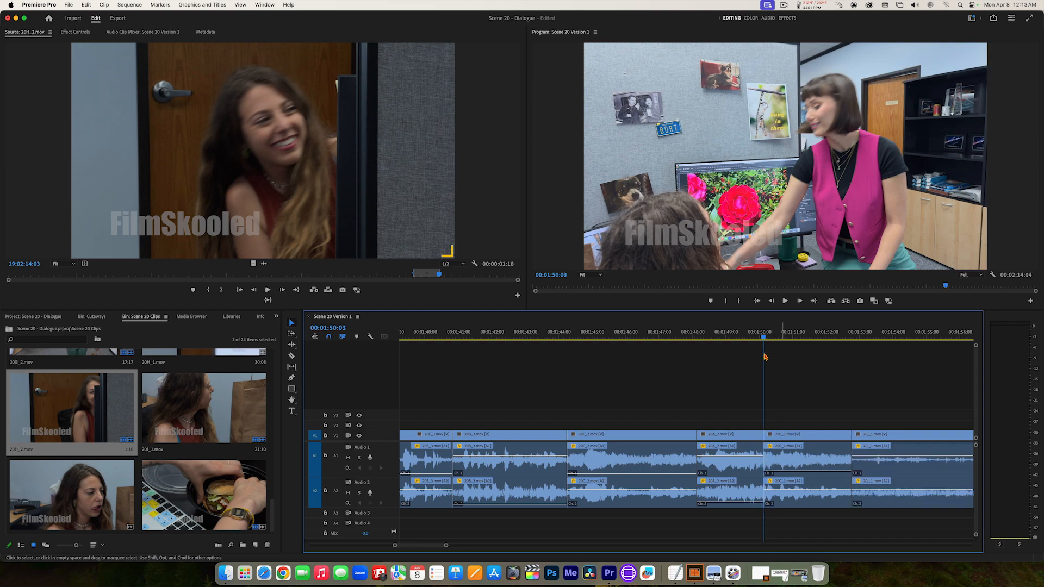
# Play back from 00:01:48:03 through the tightened cut to check how the dialogue flows.
pyautogui.moveTo(763, 334); pyautogui.dragTo(694, 335)
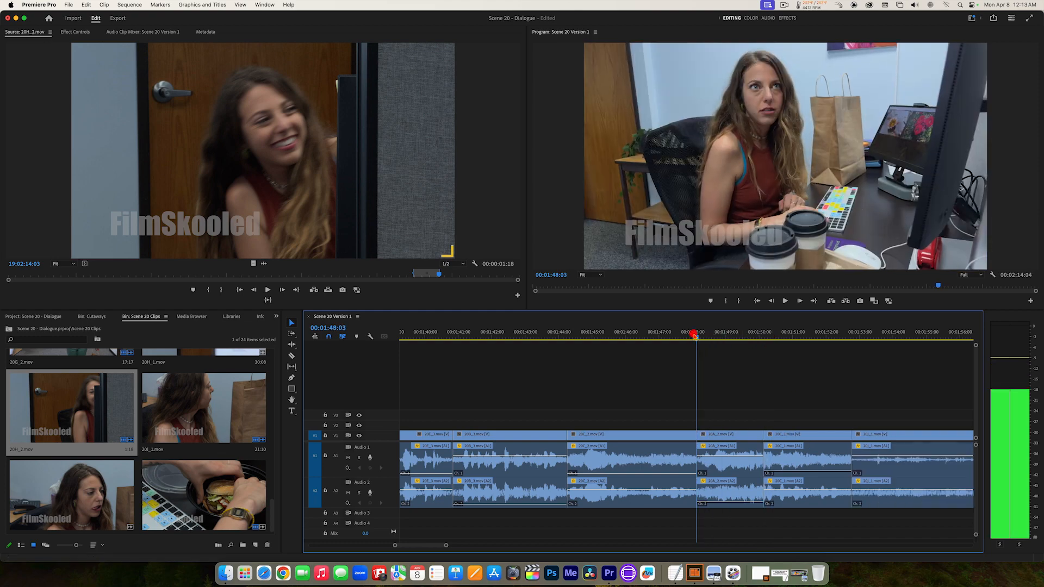
pyautogui.press('space')
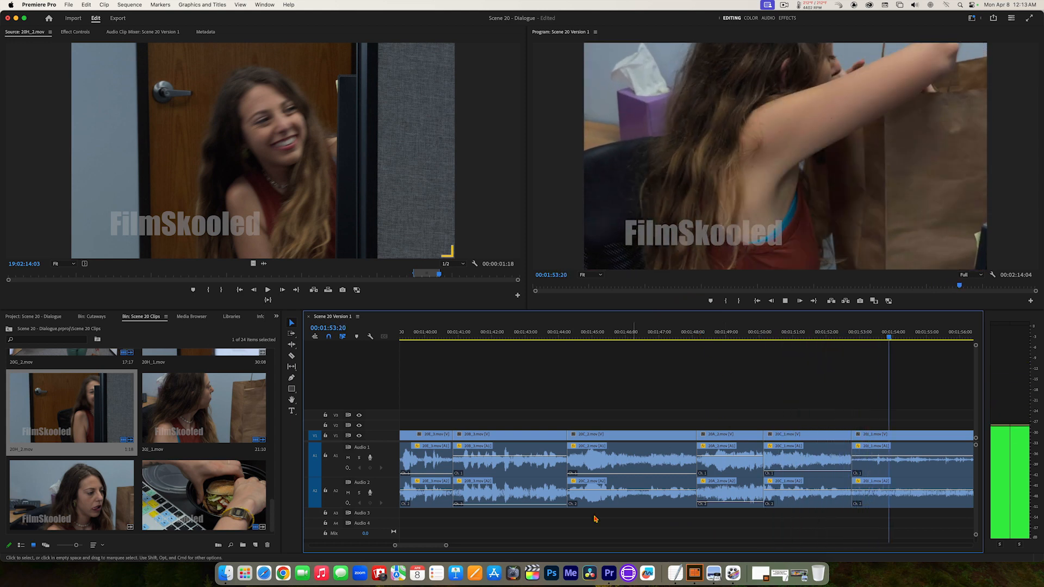
pyautogui.press('space')
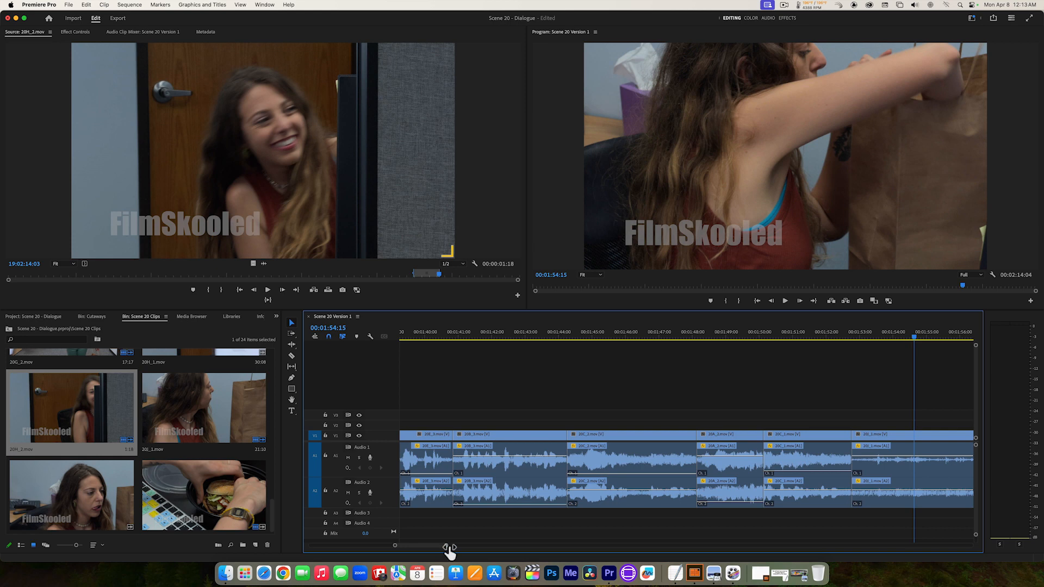
# Silence Audio 2 of the last clip in the sequence and listen through to the sequence's end.
pyautogui.moveTo(449, 549); pyautogui.dragTo(480, 547)
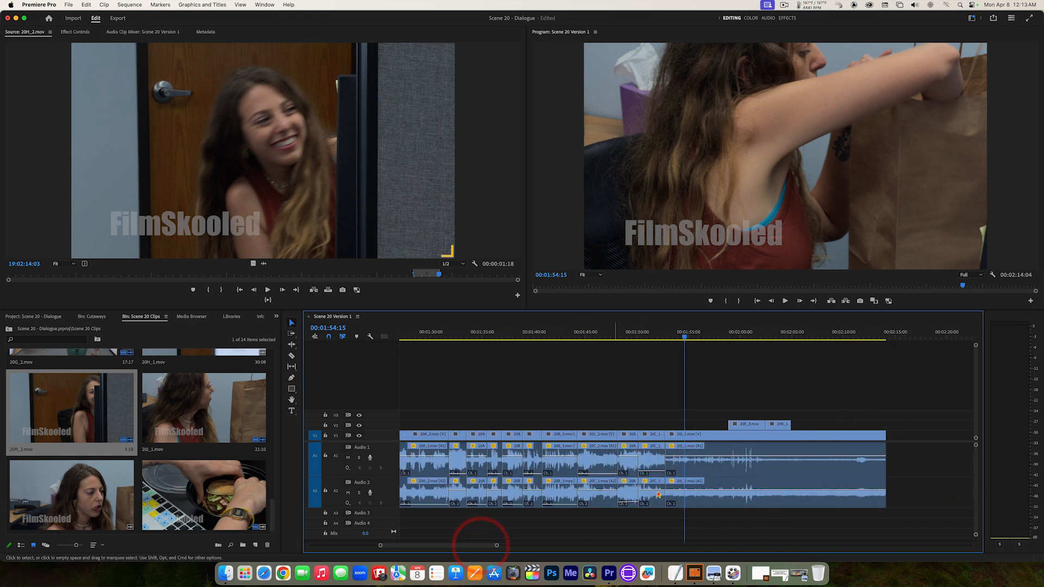
pyautogui.click(694, 498)
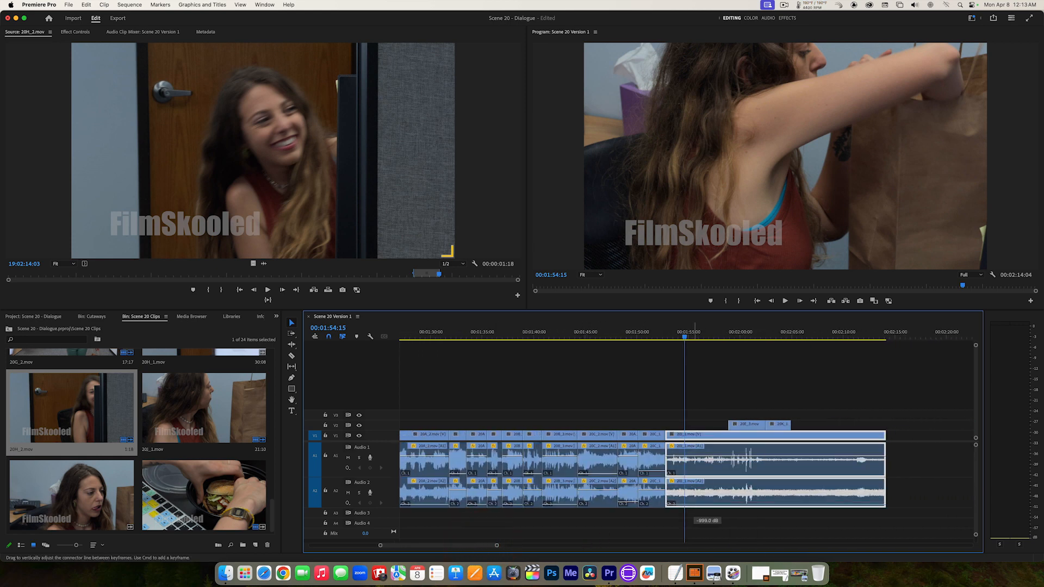
pyautogui.press('space')
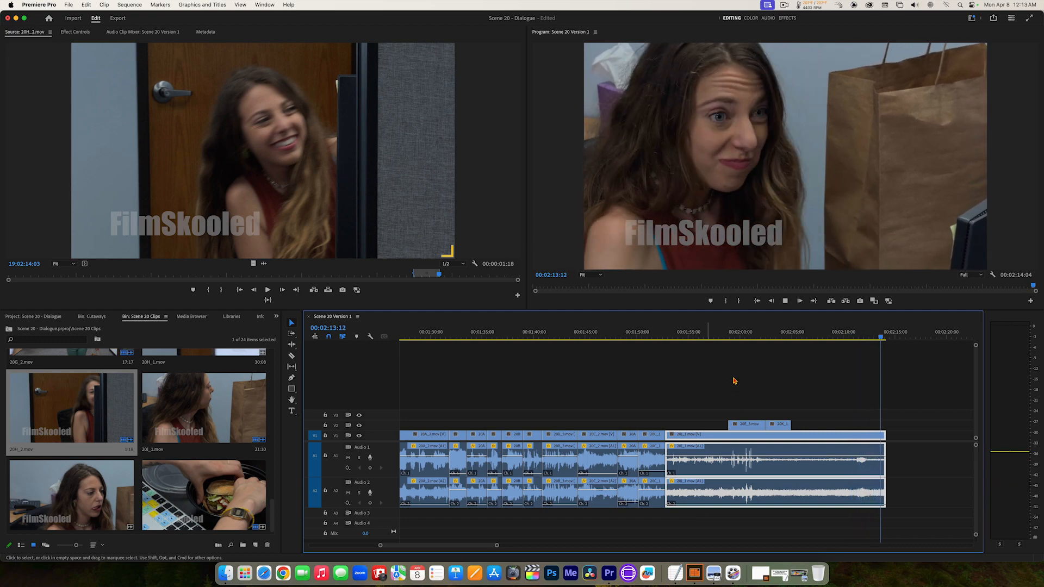
pyautogui.press('space')
# Return the playhead to 00:00:00:00 with the whole sequence in view and save the project.
pyautogui.click(729, 353)
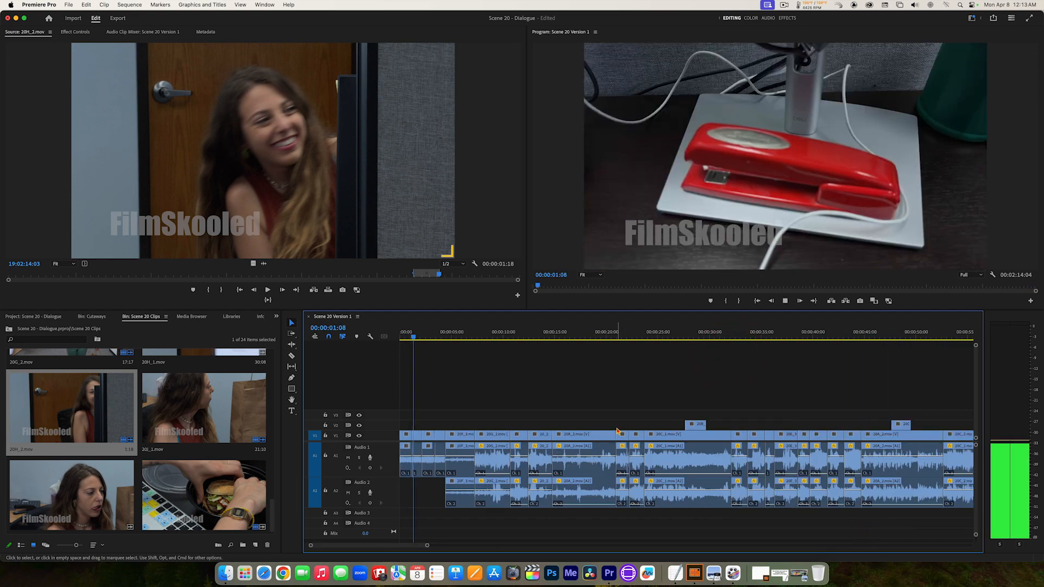
pyautogui.press('space')
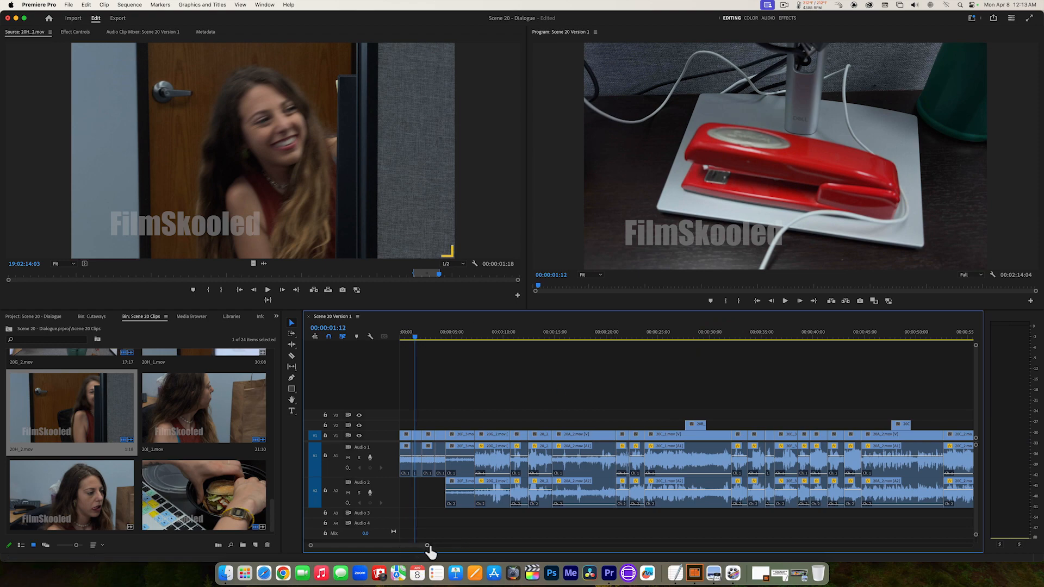
pyautogui.moveTo(431, 550); pyautogui.dragTo(539, 552)
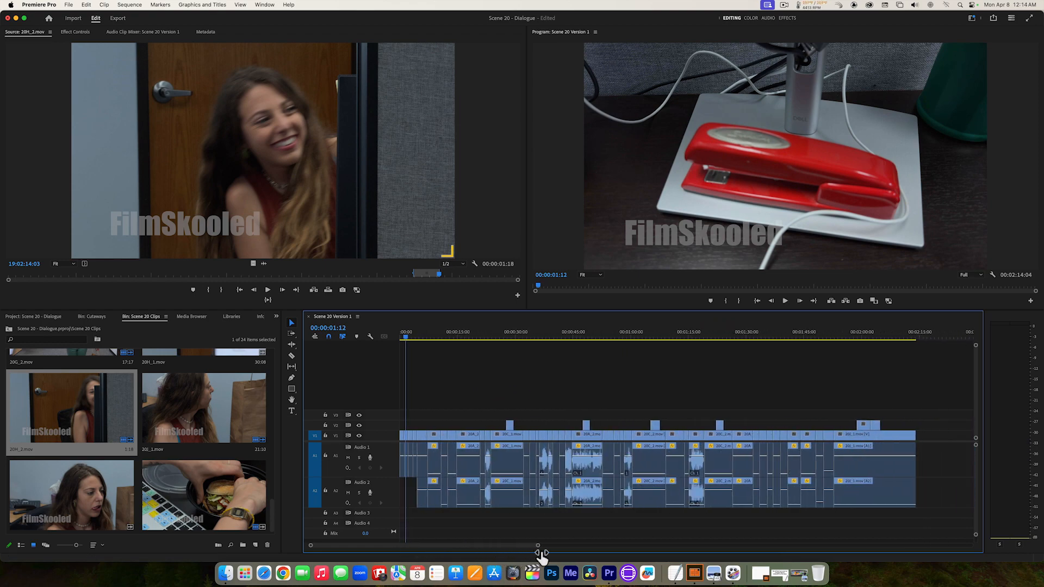
pyautogui.click(461, 374)
pyautogui.moveTo(408, 338); pyautogui.dragTo(396, 339)
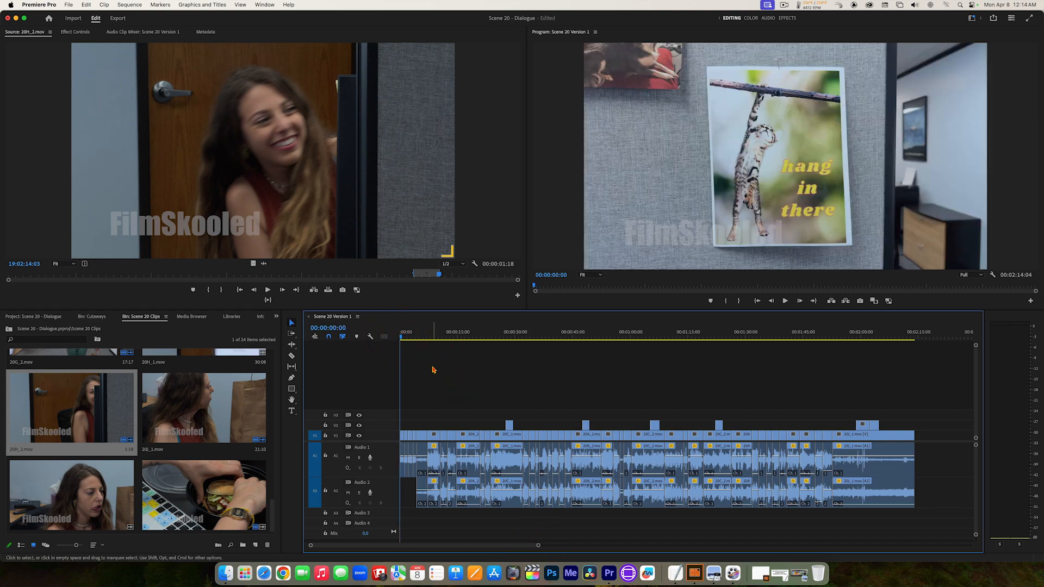
pyautogui.press('super+s')
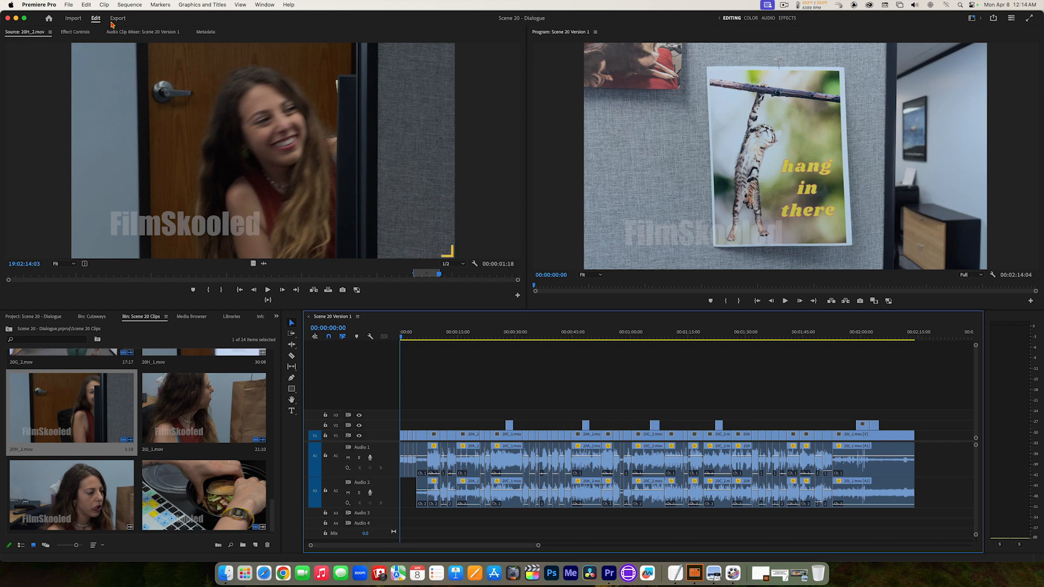
# View the Import page's media browser and return to the editing workspace.
pyautogui.click(76, 19)
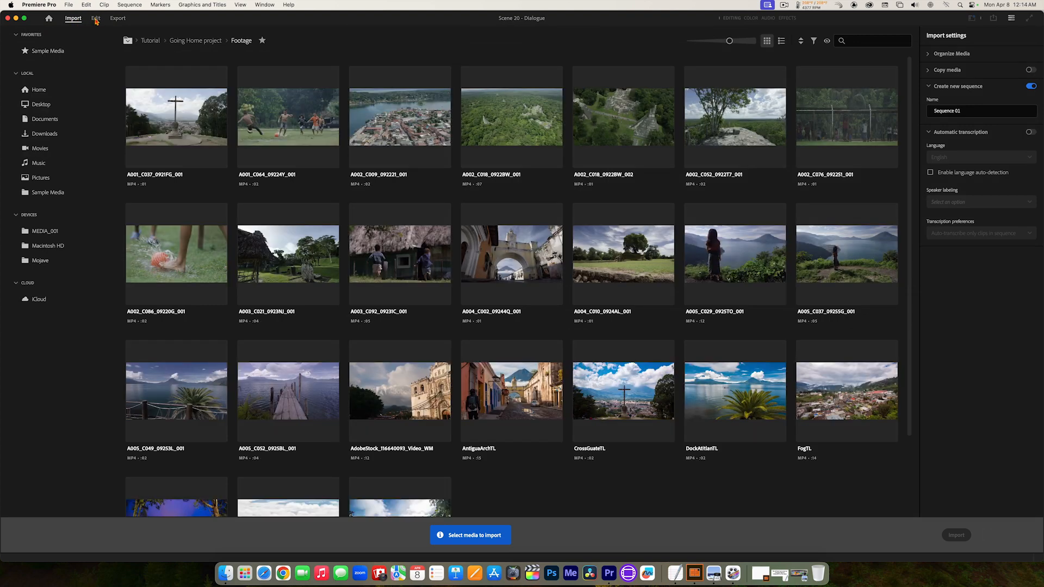
pyautogui.click(95, 19)
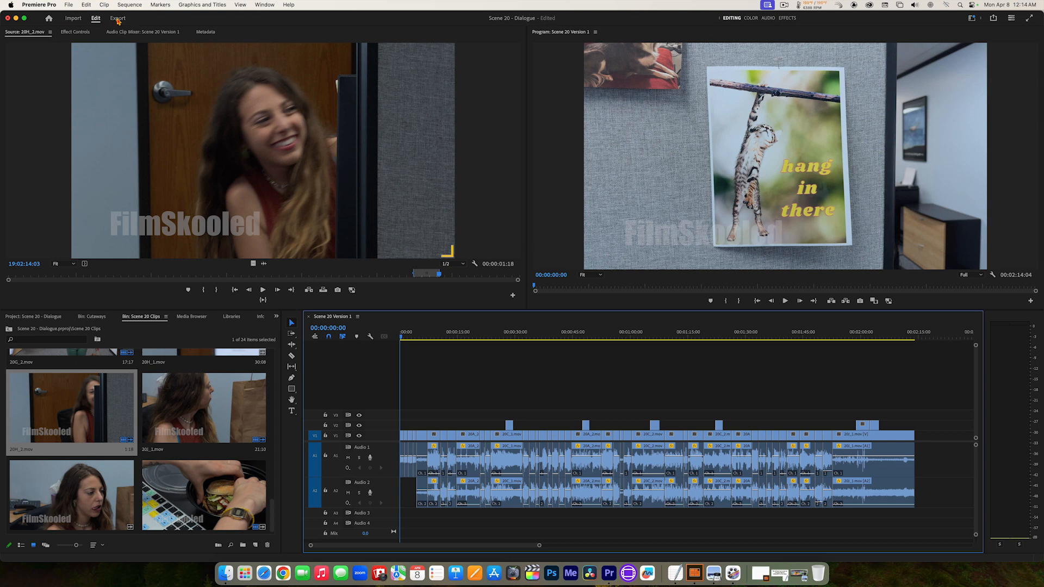
# Open the sequence's export settings, disable the Media File destination and enable YouTube.
pyautogui.click(117, 18)
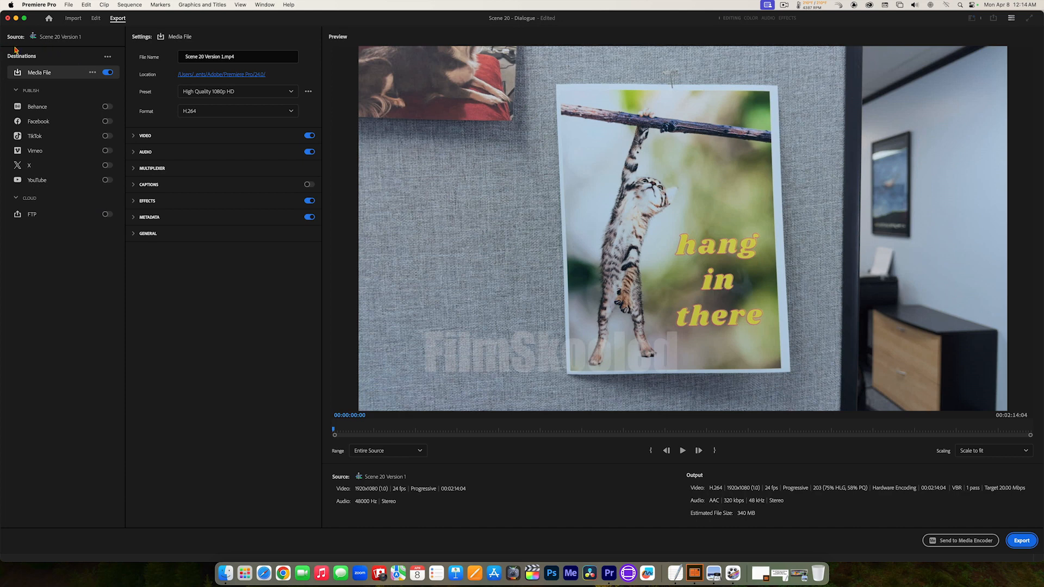
pyautogui.click(108, 72)
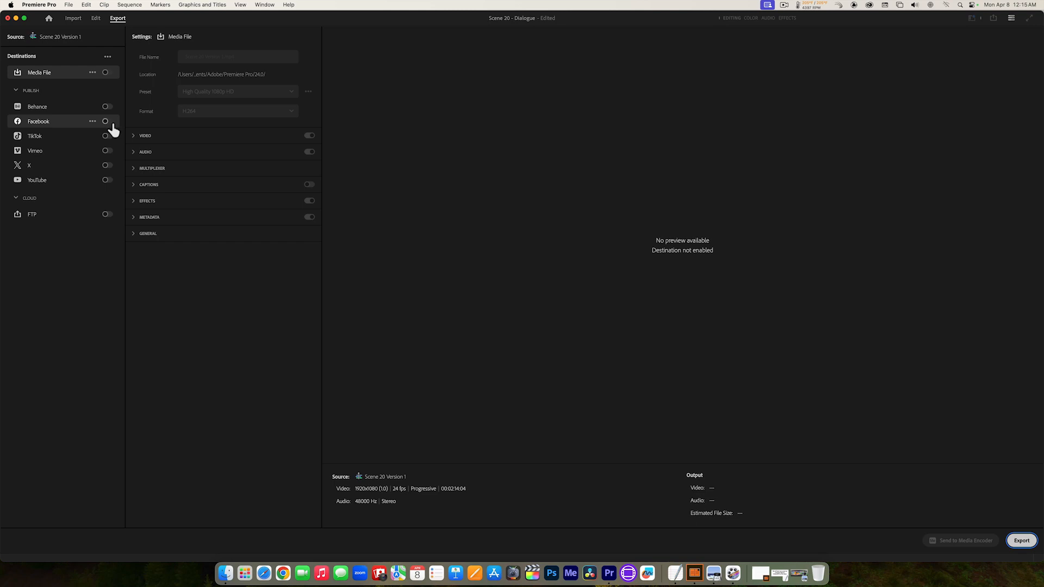
pyautogui.click(107, 180)
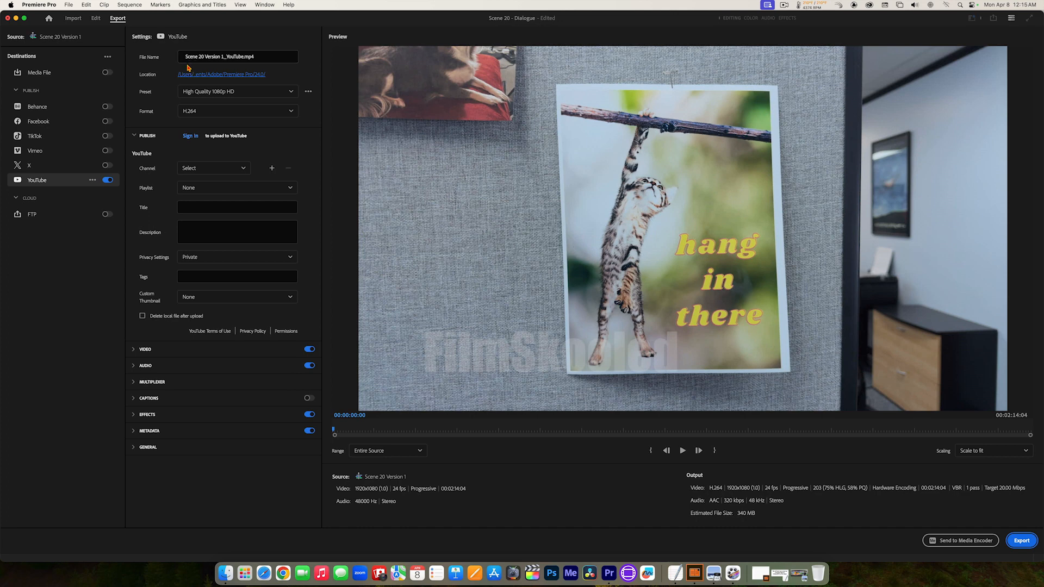
# Rename the export file as Scene 20_YouTube.mp4.
pyautogui.click(226, 59)
pyautogui.press('BackSpace')
pyautogui.press('BackSpace')
pyautogui.press('BackSpace')
pyautogui.press('BackSpace')
pyautogui.press('BackSpace')
pyautogui.press('BackSpace')
pyautogui.press('BackSpace')
pyautogui.press('BackSpace')
pyautogui.press('BackSpace')
pyautogui.press('BackSpace')
pyautogui.click(259, 58)
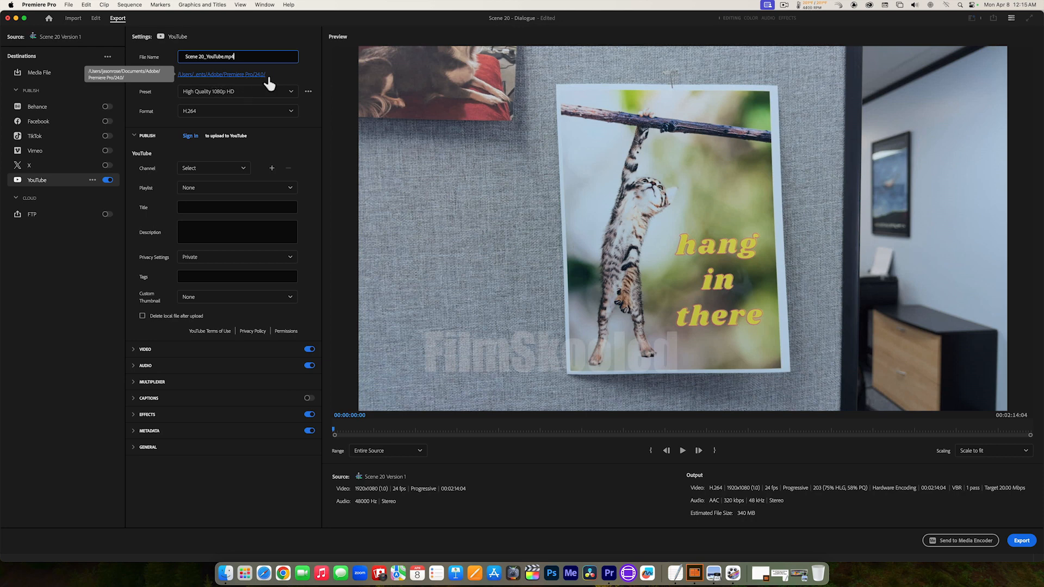
# Set the export location to a new folder named Exports on the MEDIA_001 drive.
pyautogui.click(225, 76)
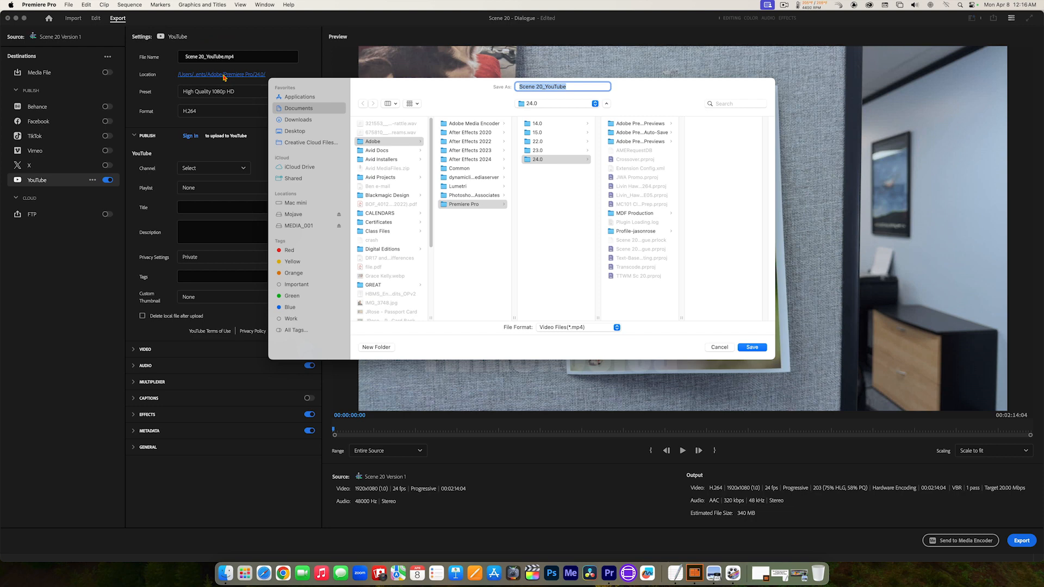
pyautogui.click(294, 227)
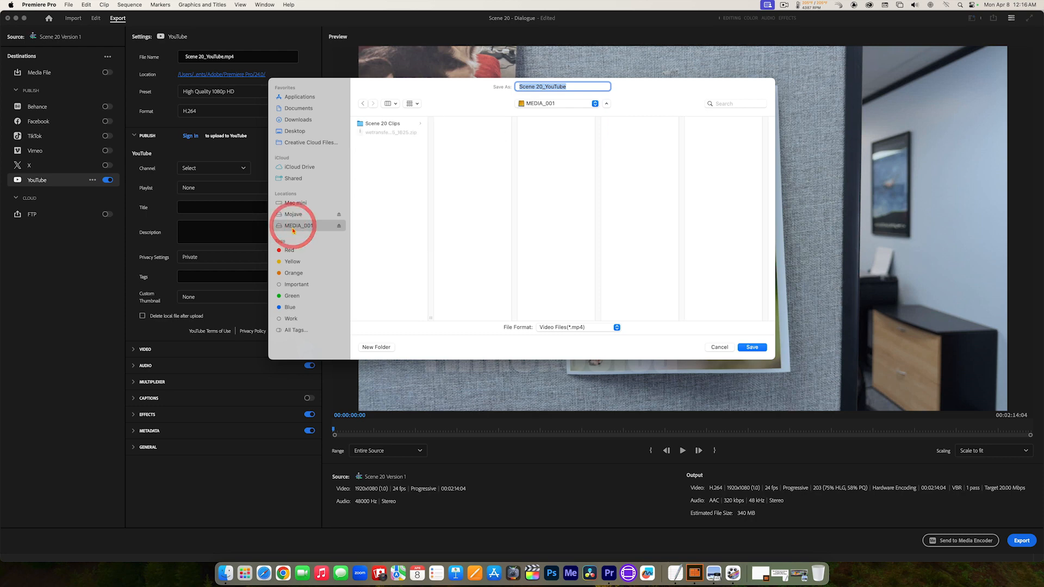
pyautogui.click(373, 347)
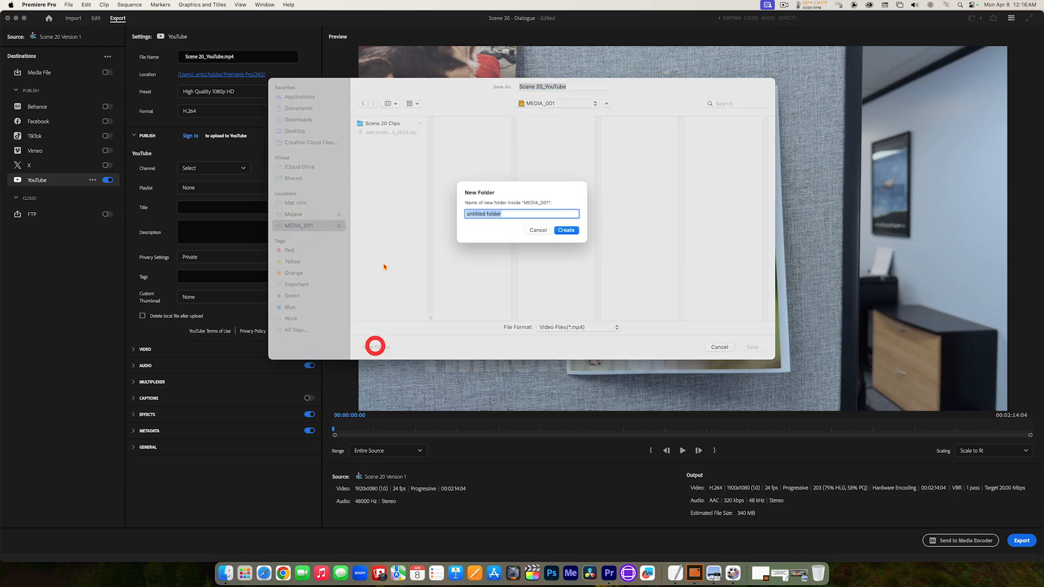
pyautogui.write('Exports')
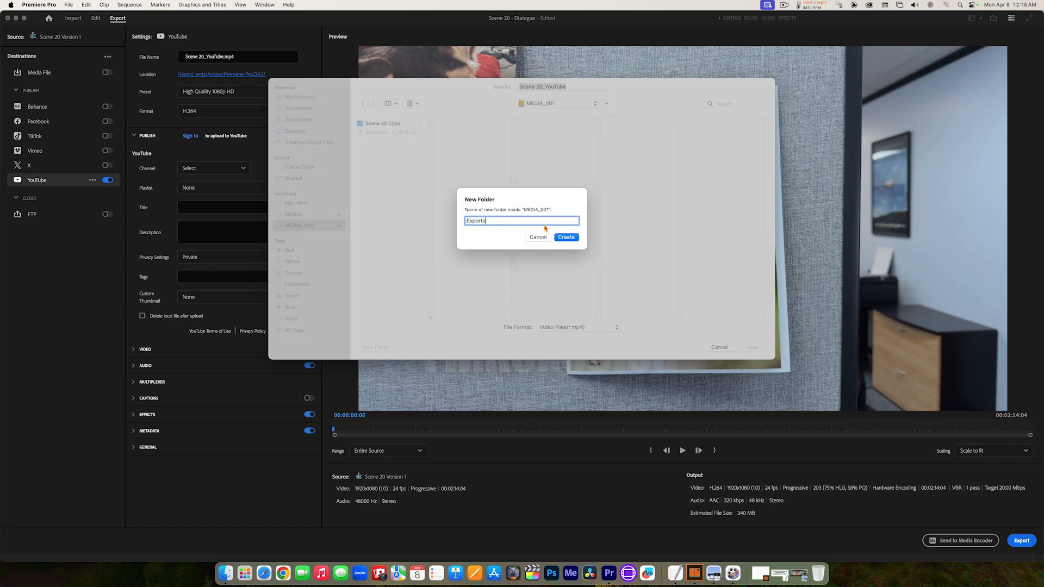
pyautogui.click(566, 237)
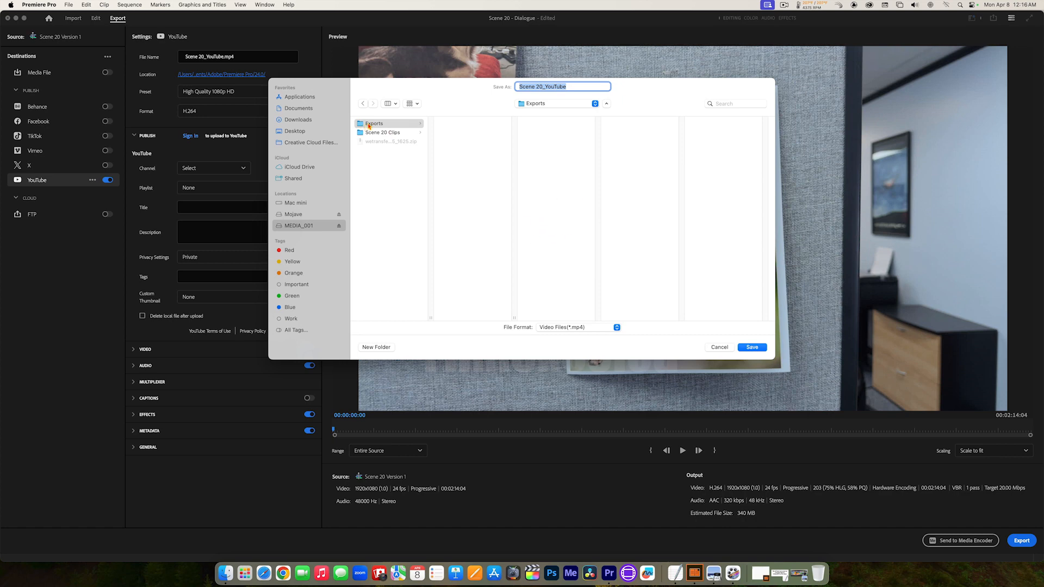
pyautogui.click(754, 347)
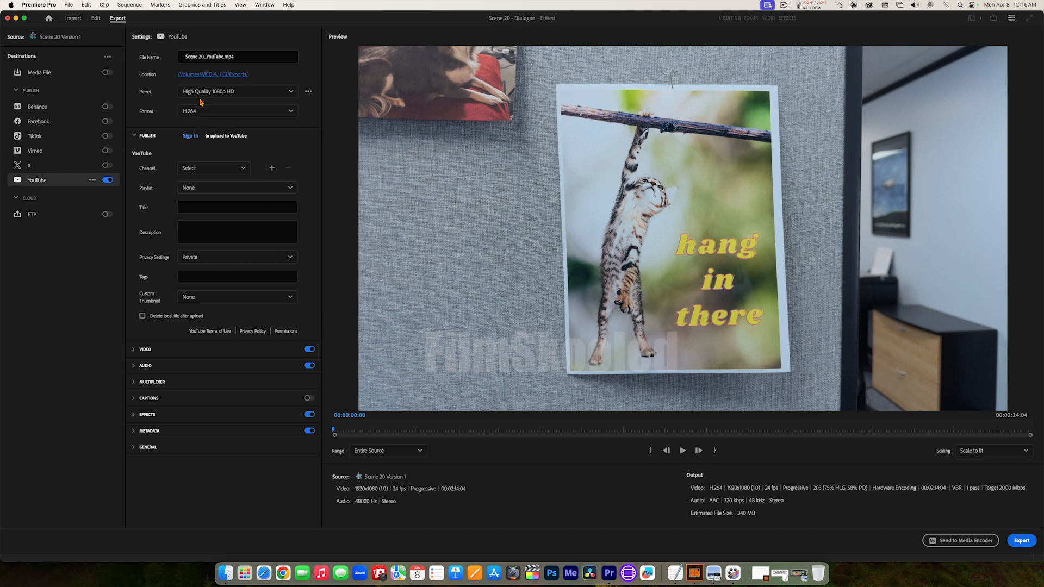
# Choose the High Quality 1080p HD preset for the YouTube export.
pyautogui.click(292, 92)
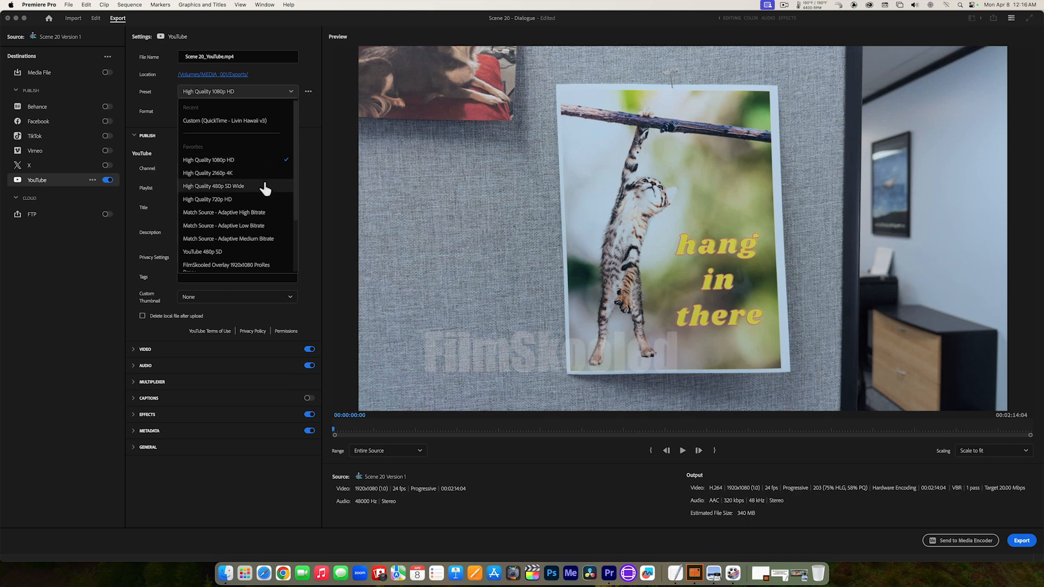
pyautogui.click(247, 162)
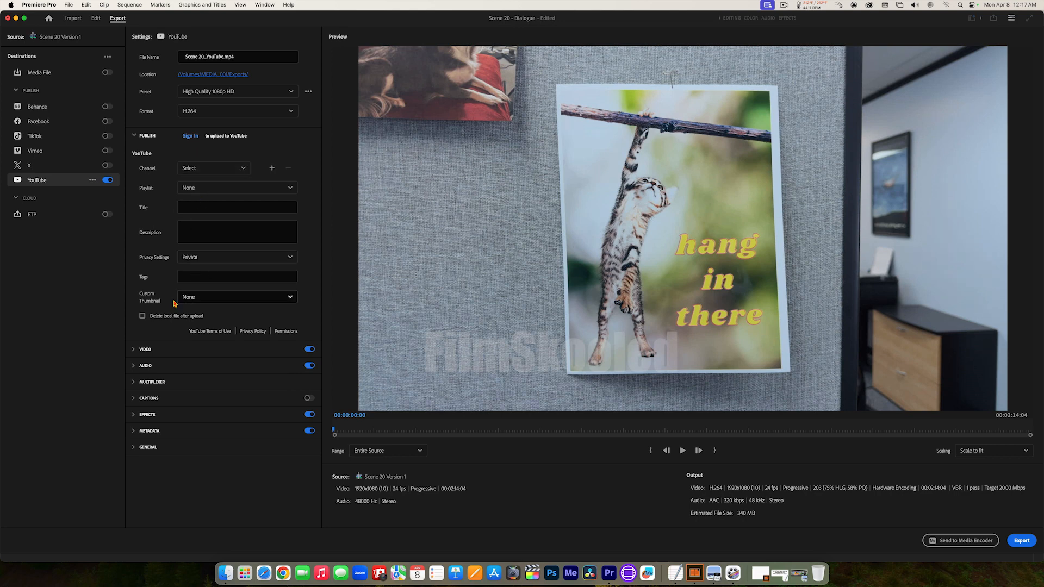
# Review the video, audio, effects and metadata settings of the YouTube export.
pyautogui.click(132, 350)
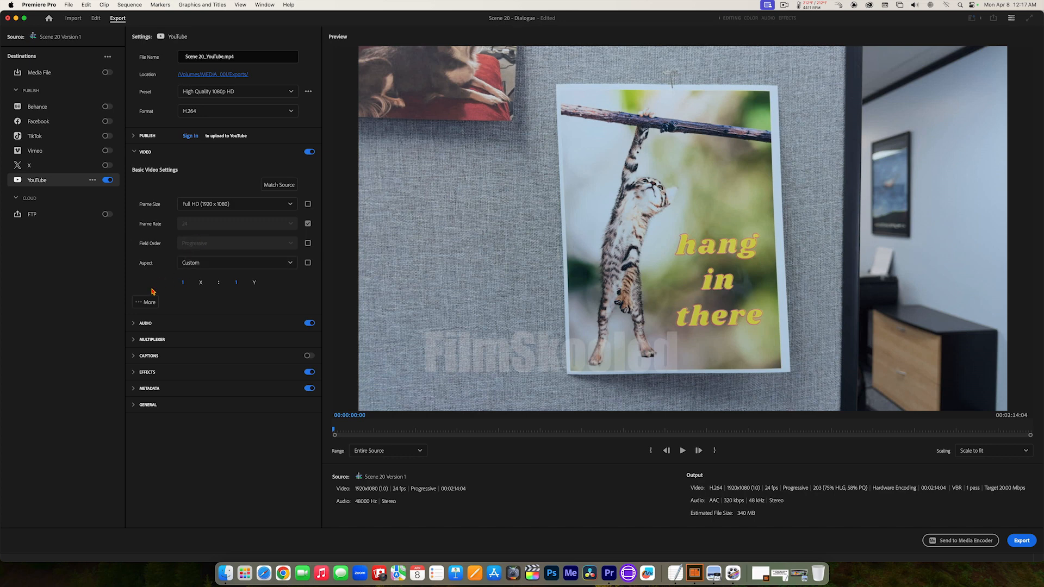
pyautogui.click(133, 324)
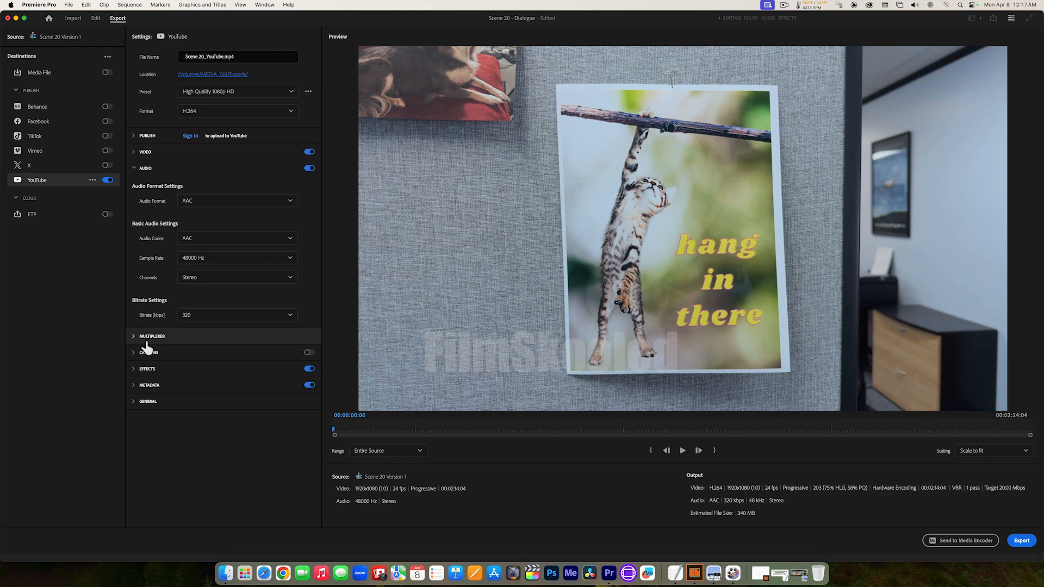
pyautogui.click(138, 371)
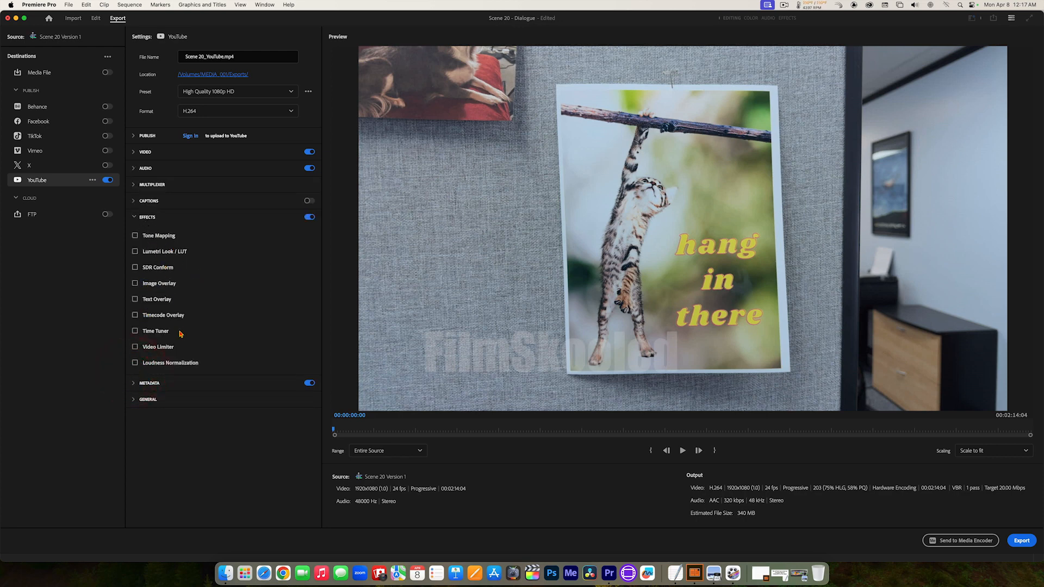
pyautogui.click(135, 217)
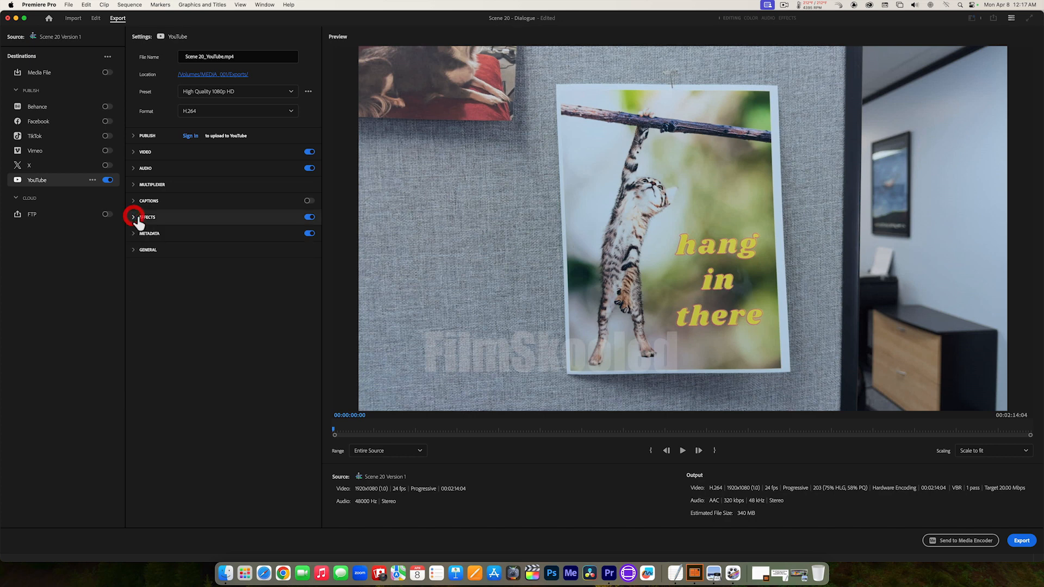
pyautogui.click(135, 234)
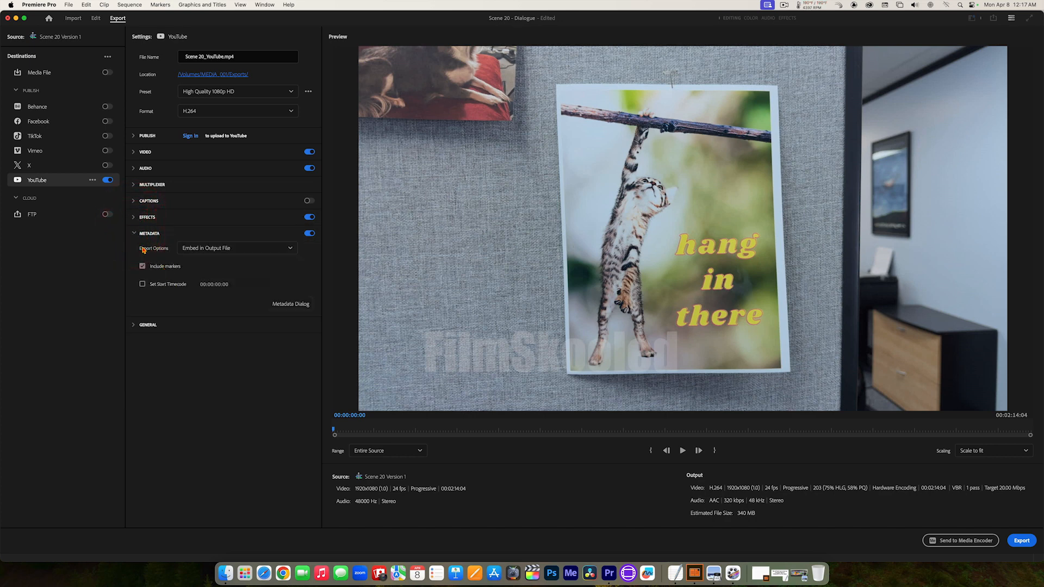
pyautogui.click(135, 235)
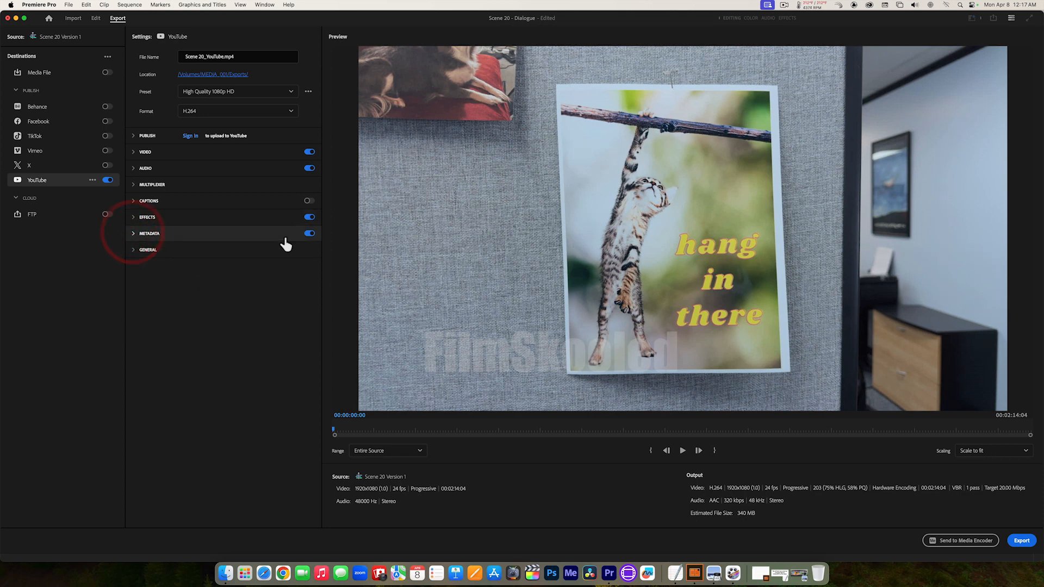
# Disable Effects and Metadata for the YouTube export, and export the entire sequence.
pyautogui.click(310, 217)
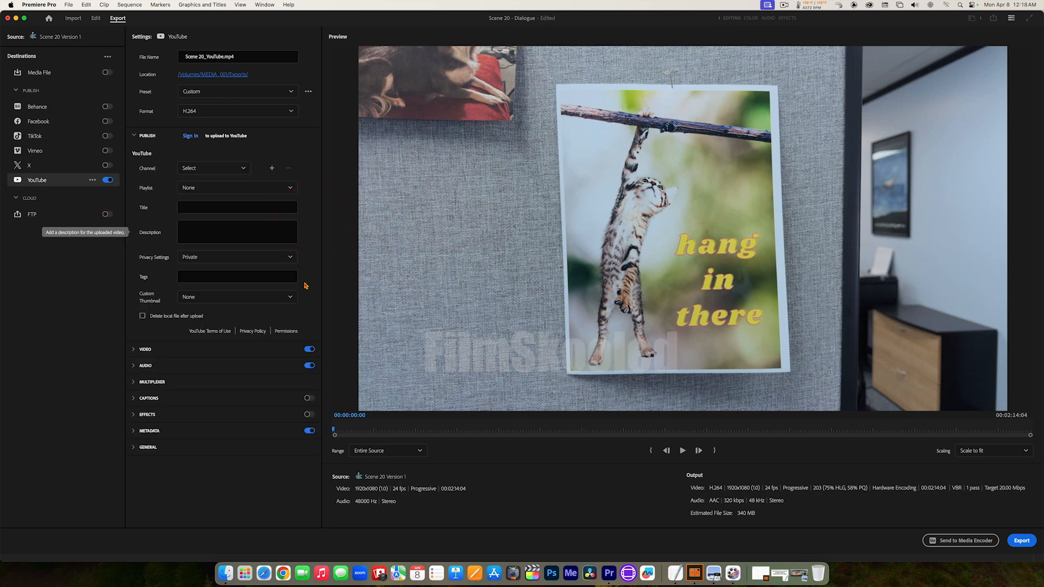
pyautogui.click(309, 431)
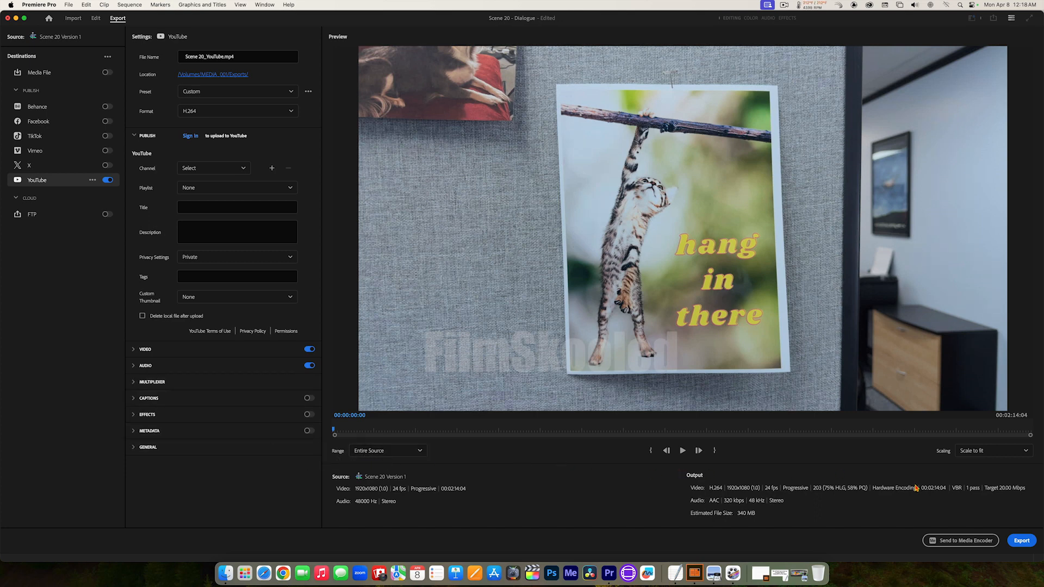
pyautogui.click(1022, 541)
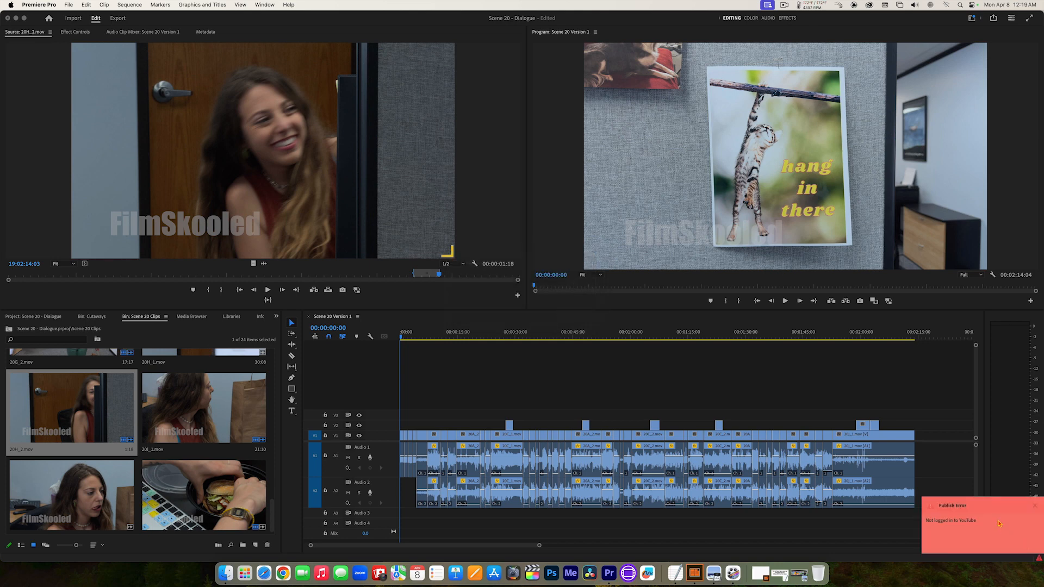
pyautogui.click(973, 541)
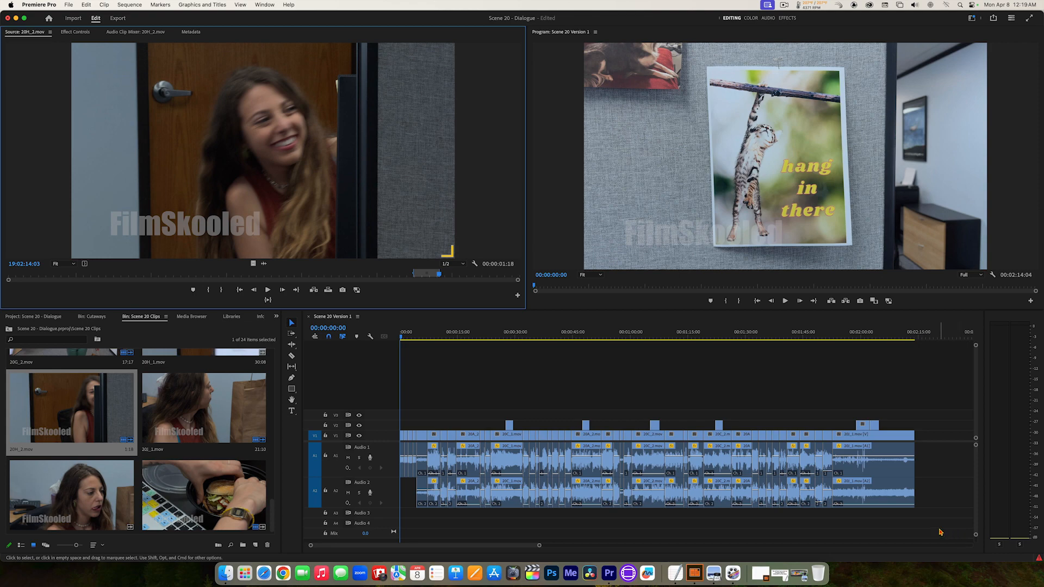
# Switch to Finder and locate Scene 20_YouTube.mp4 in the Exports folder on the MEDIA_001 drive, widening the column to show its full name.
pyautogui.press('super+h')
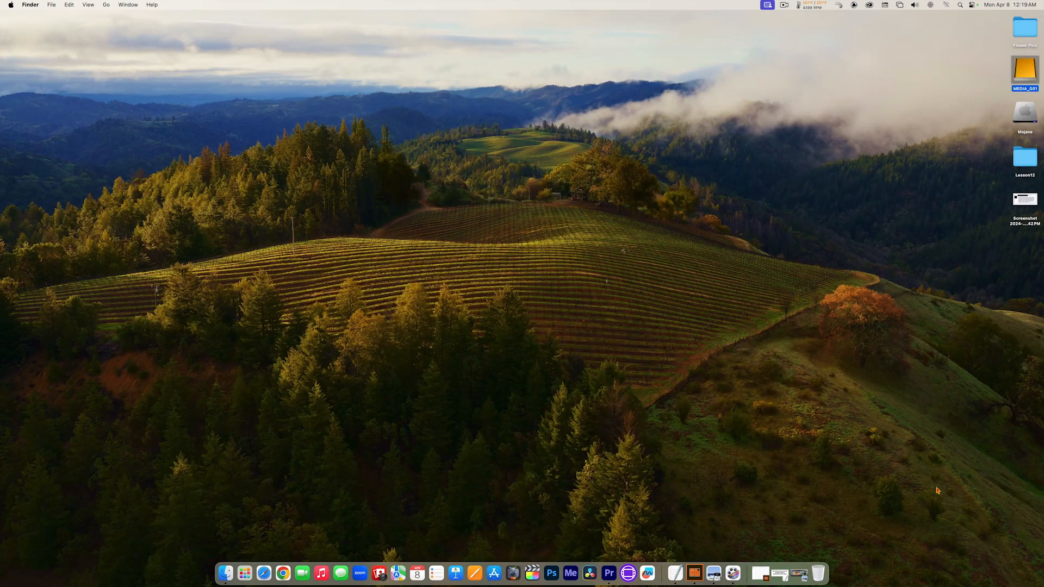
pyautogui.doubleClick(1026, 71)
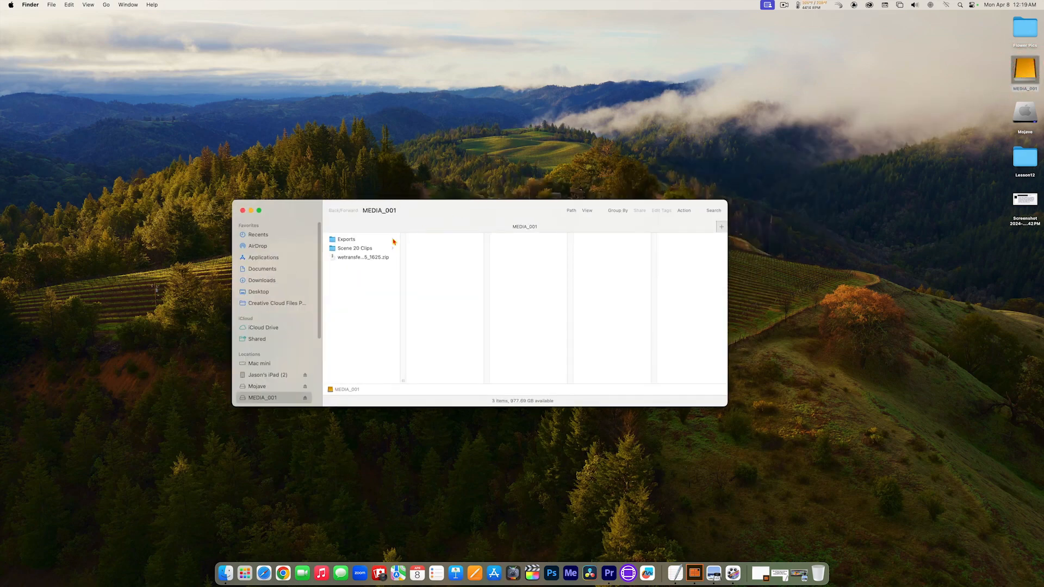
pyautogui.click(381, 240)
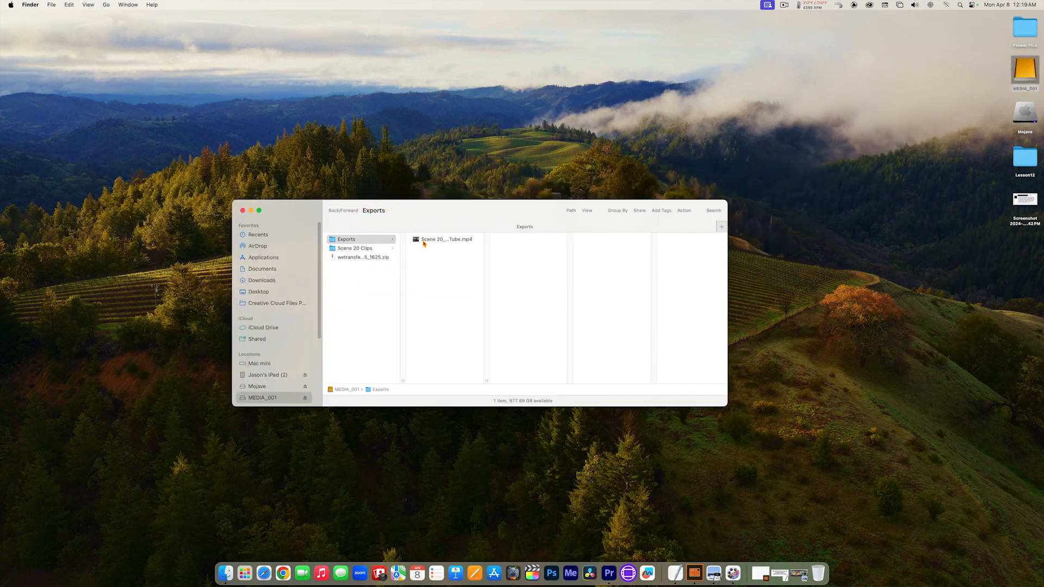
pyautogui.click(424, 240)
pyautogui.moveTo(486, 379); pyautogui.dragTo(532, 379)
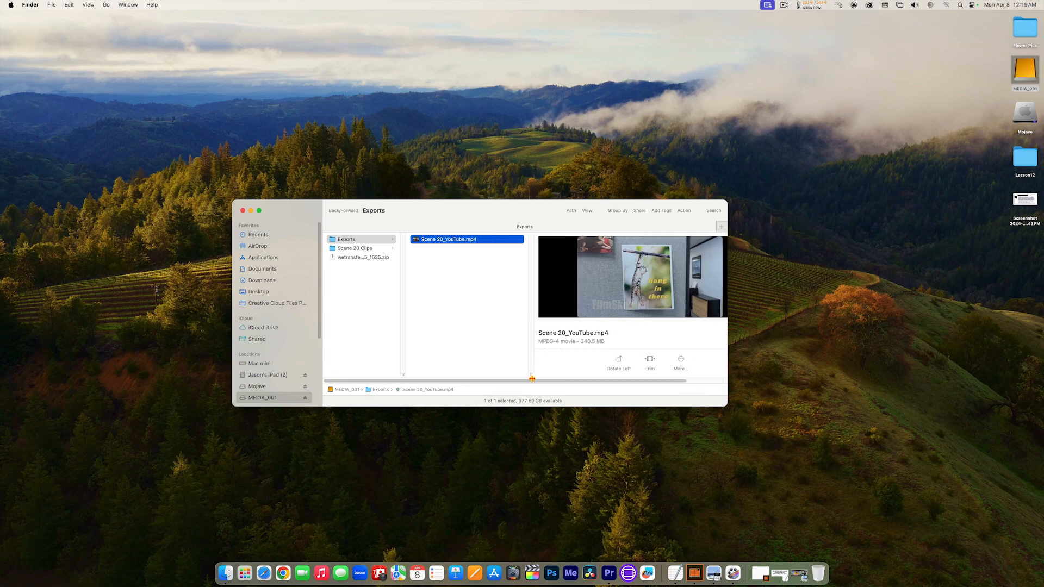
pyautogui.click(416, 239)
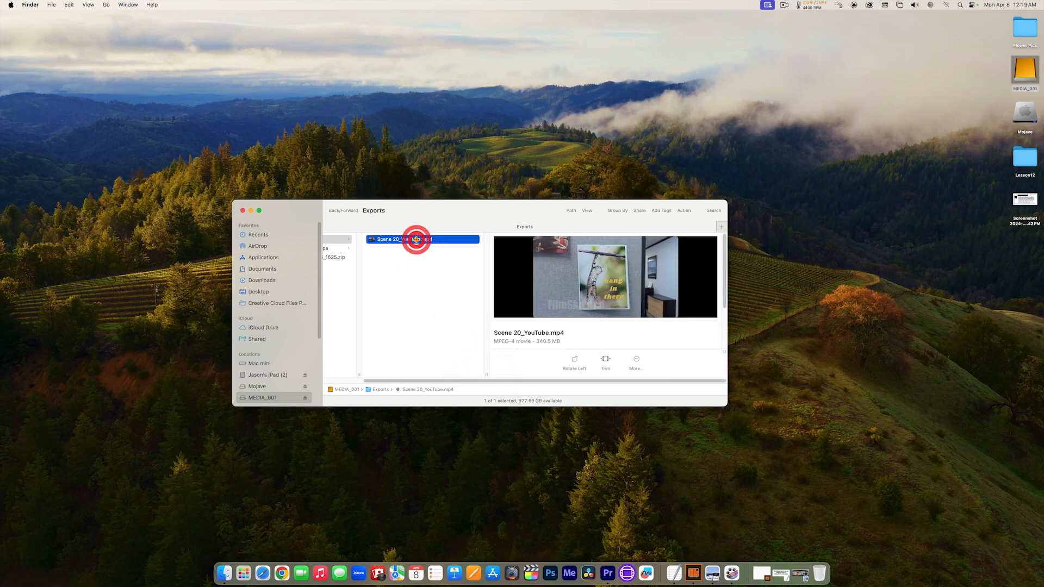
# Play the exported Scene 20_YouTube.mp4 in QuickTime Player, and return to Premiere Pro.
pyautogui.doubleClick(416, 240)
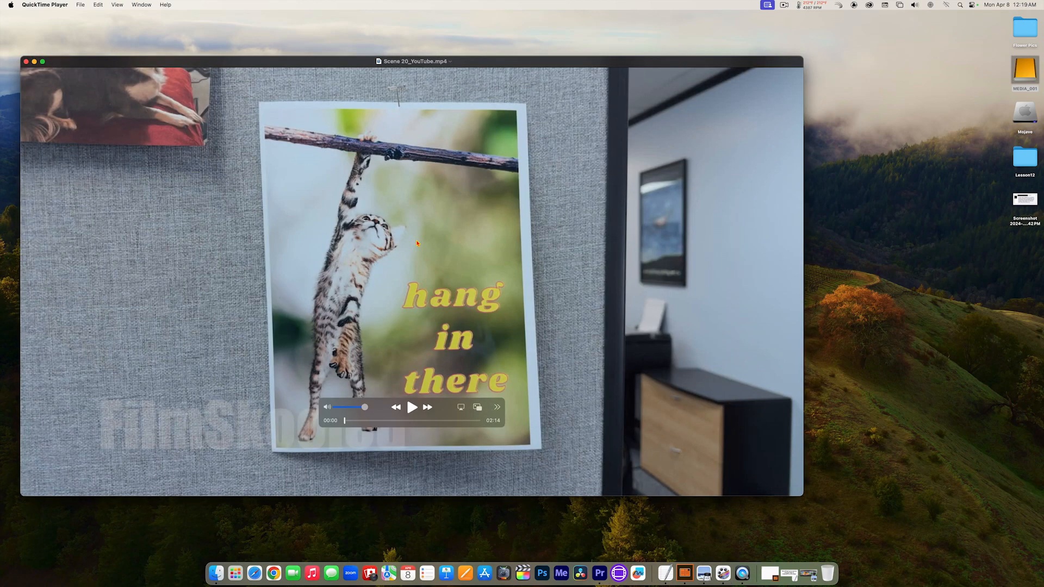
pyautogui.click(412, 409)
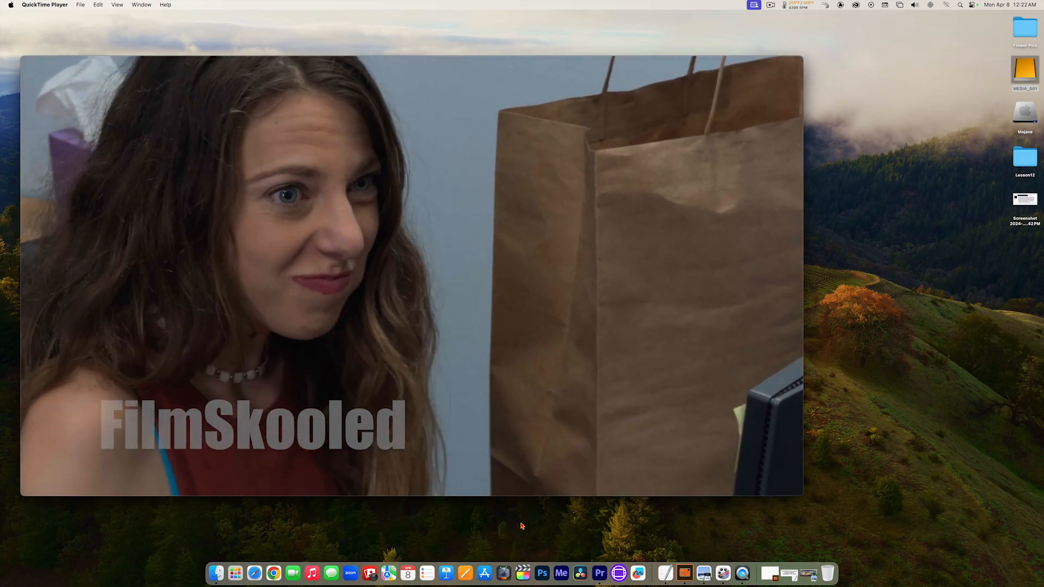
pyautogui.click(599, 574)
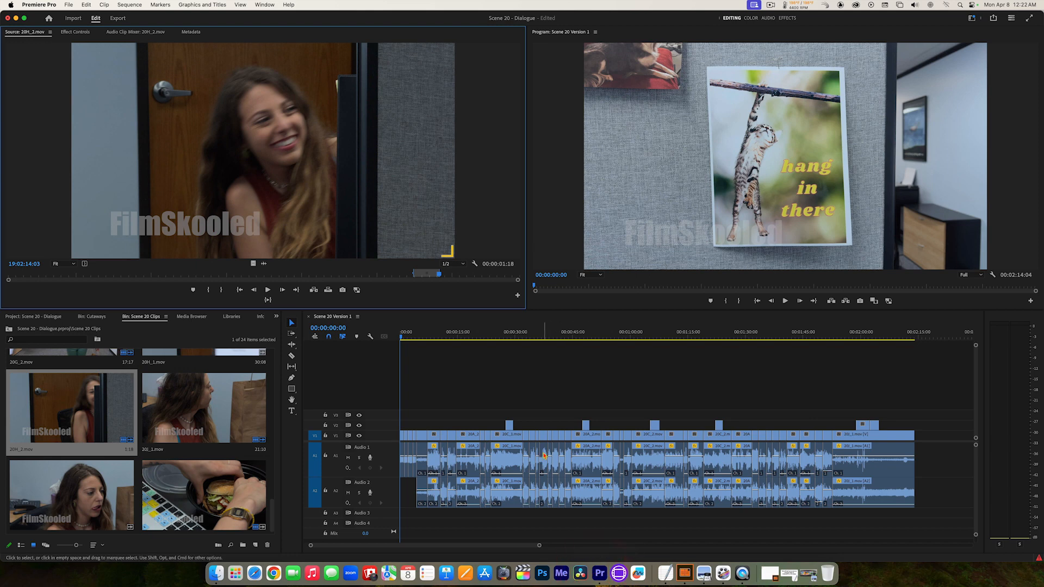